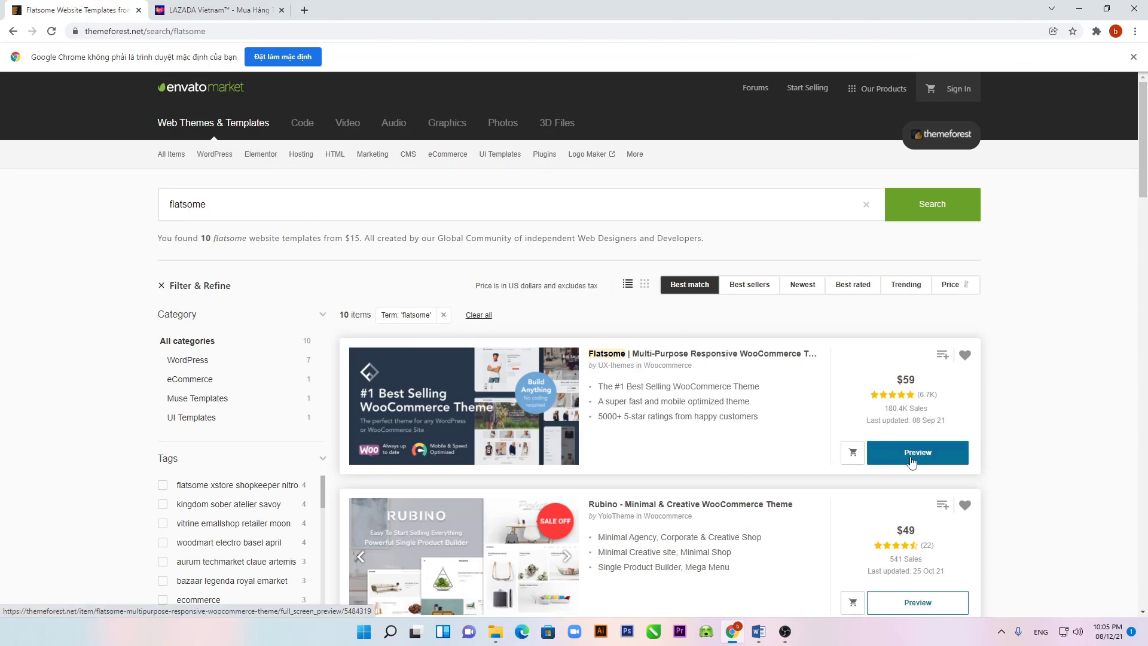
# Step: Open the Flatsome theme's item page from the ThemeForest flatsome search results
pyautogui.click(474, 406)
# Step: Scroll through the Flatsome features and changelog, then bring File Explorer forward from the taskbar
pyautogui.scroll(-2, 505, 505)
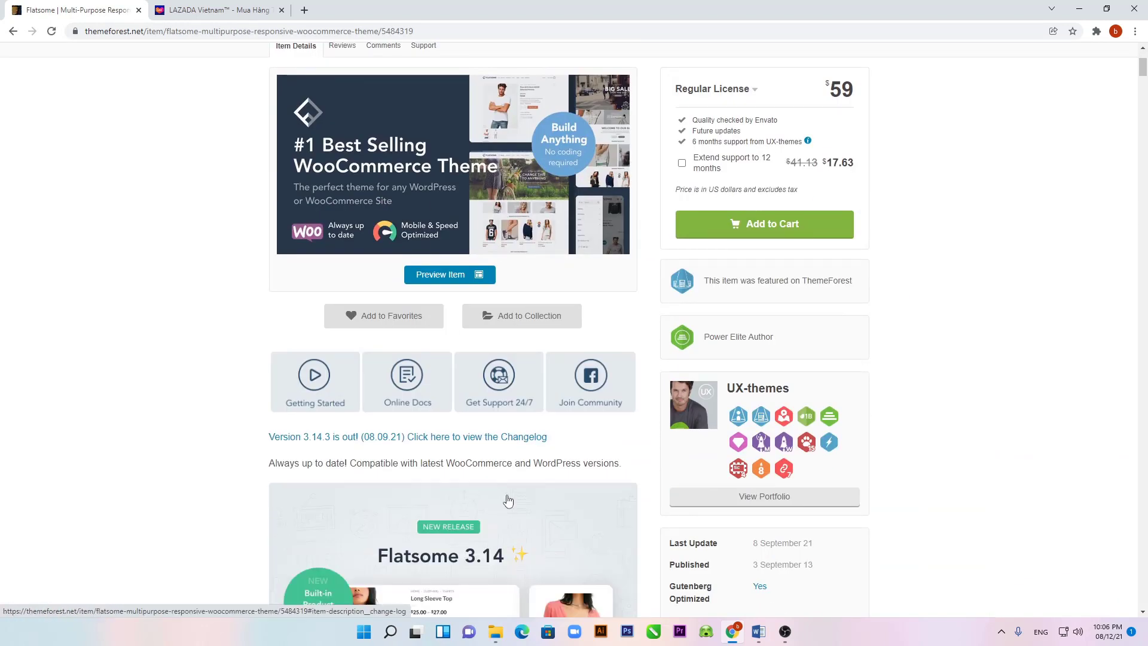
pyautogui.scroll(-1, 507, 501)
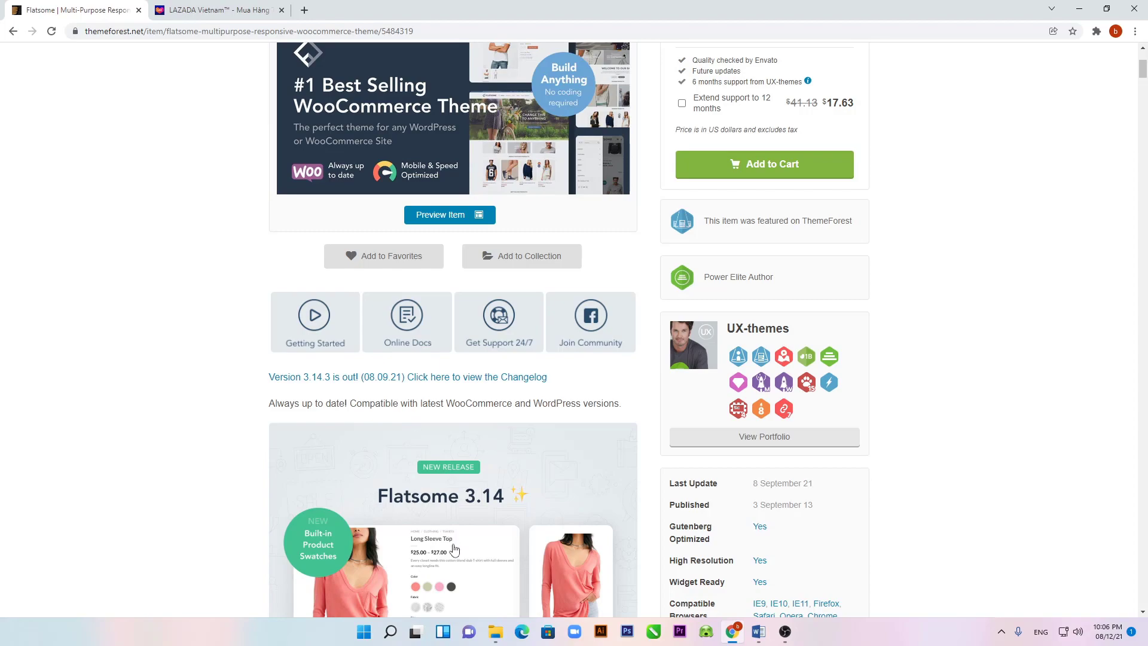
pyautogui.scroll(-4, 456, 550)
pyautogui.scroll(-17, 455, 550)
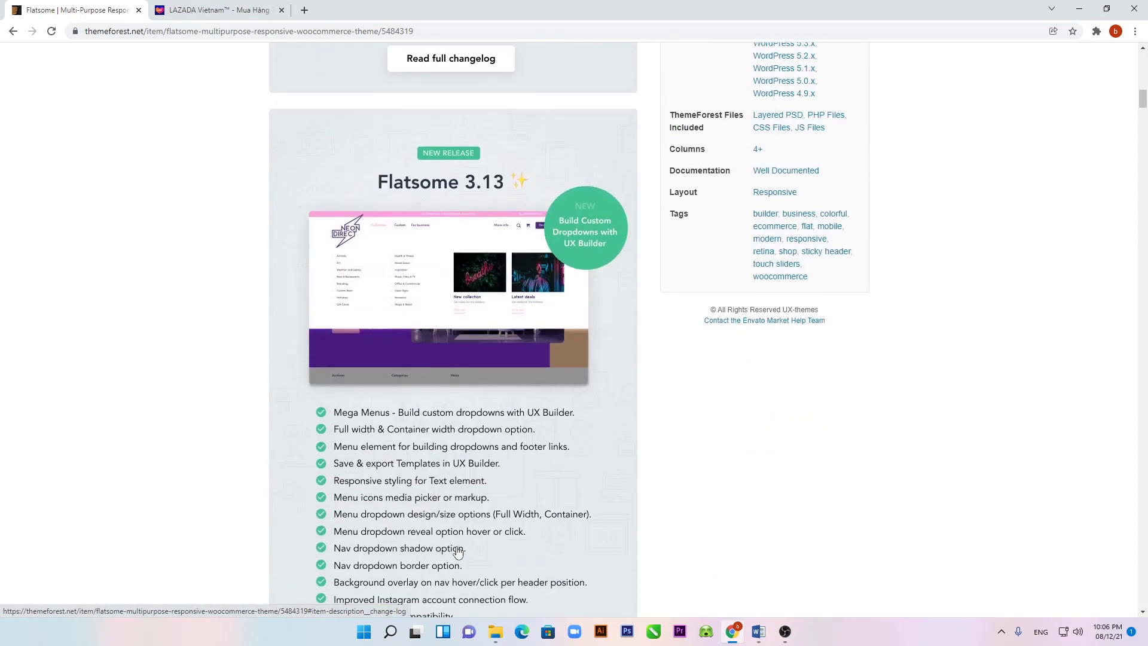
pyautogui.scroll(-16, 458, 553)
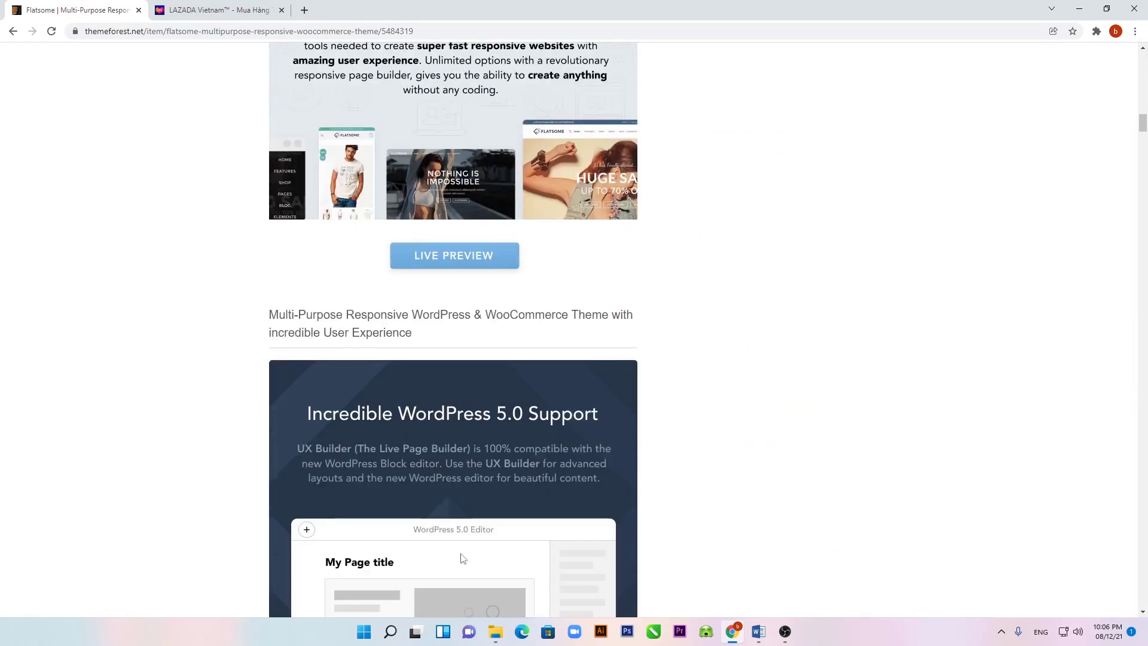
pyautogui.scroll(-20, 460, 557)
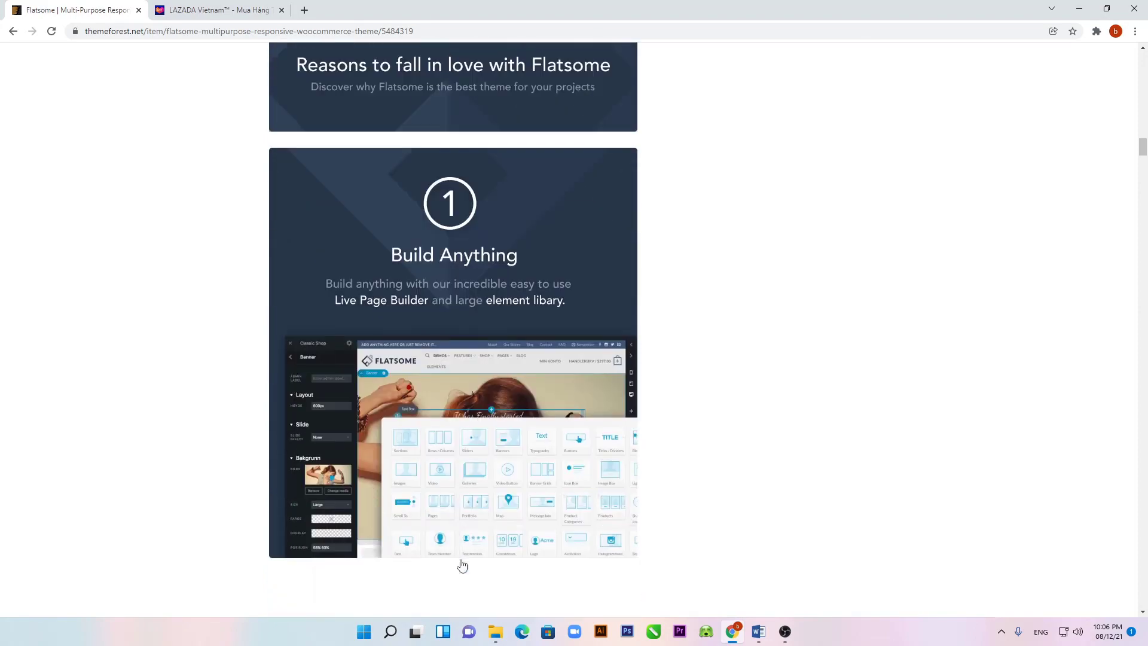
pyautogui.scroll(-8, 462, 566)
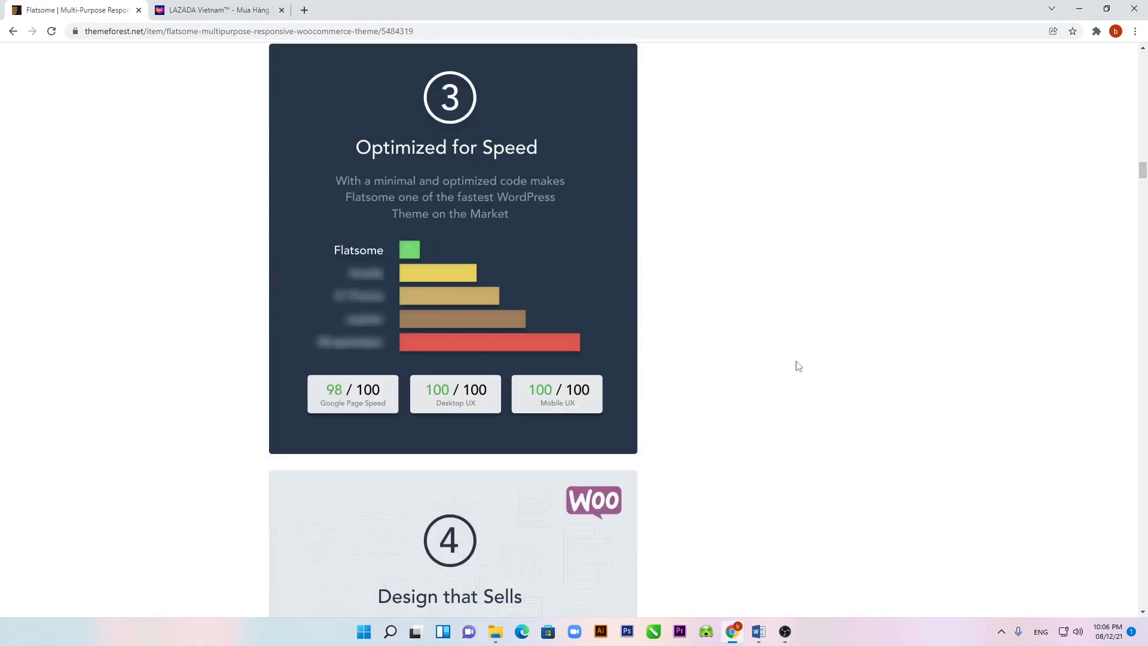
pyautogui.moveTo(1142, 183); pyautogui.dragTo(1142, 157)
pyautogui.moveTo(1134, 60); pyautogui.dragTo(1119, 5)
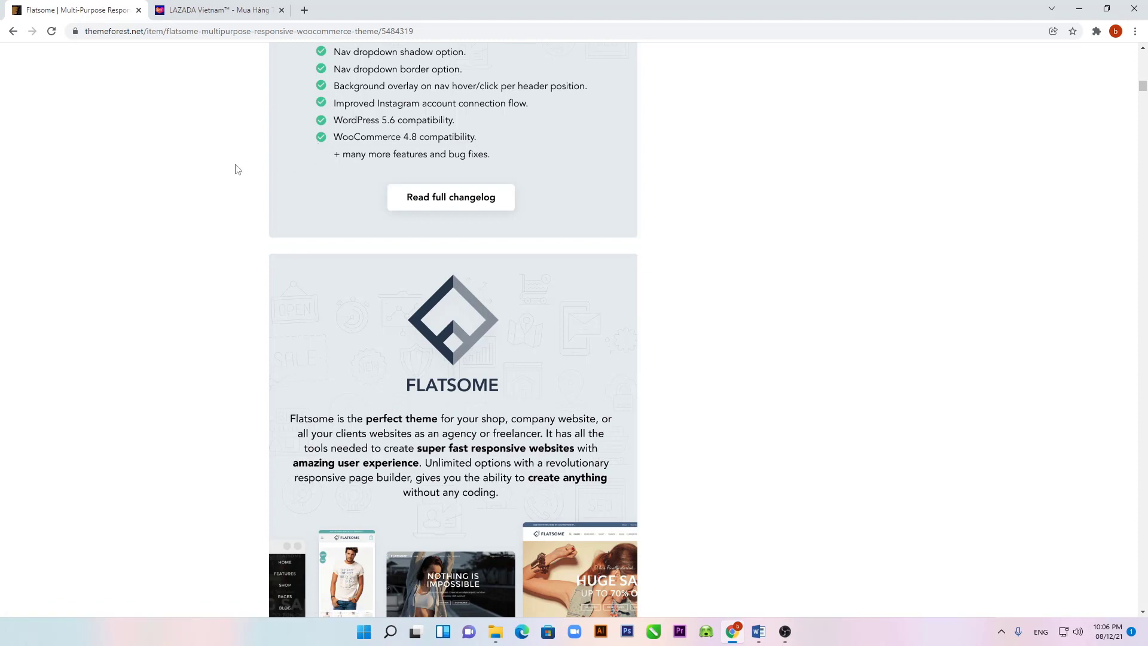
pyautogui.click(496, 635)
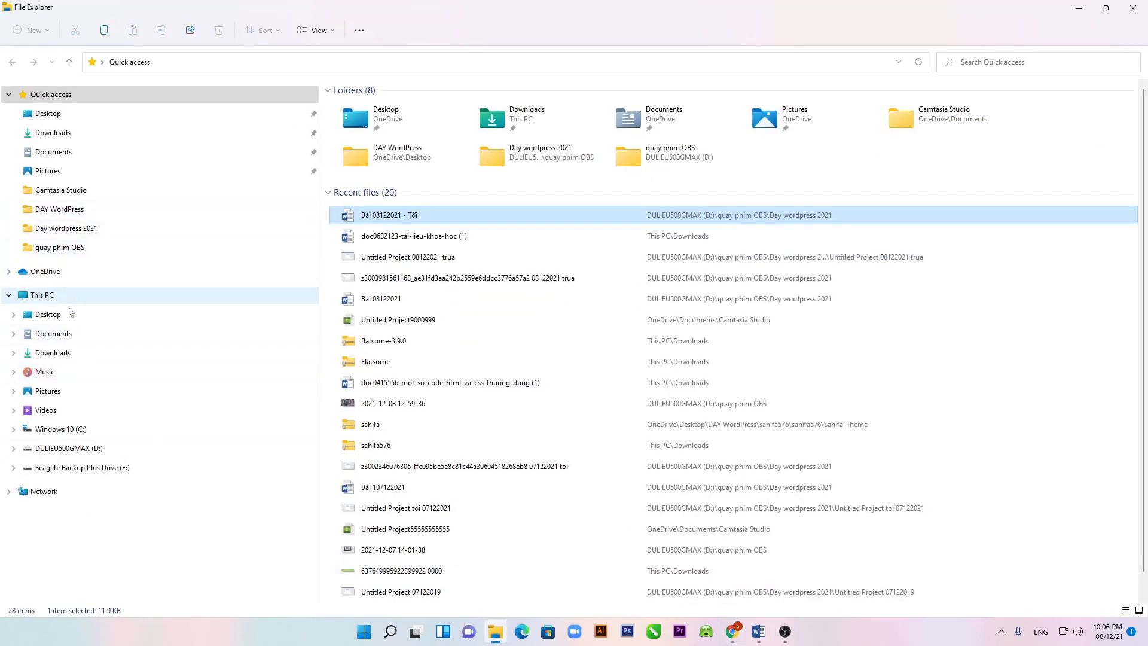
# Step: Copy the wordpress subfolder inside C:\xampp\htdocs\wordpress-5.8.2-vi
pyautogui.click(59, 429)
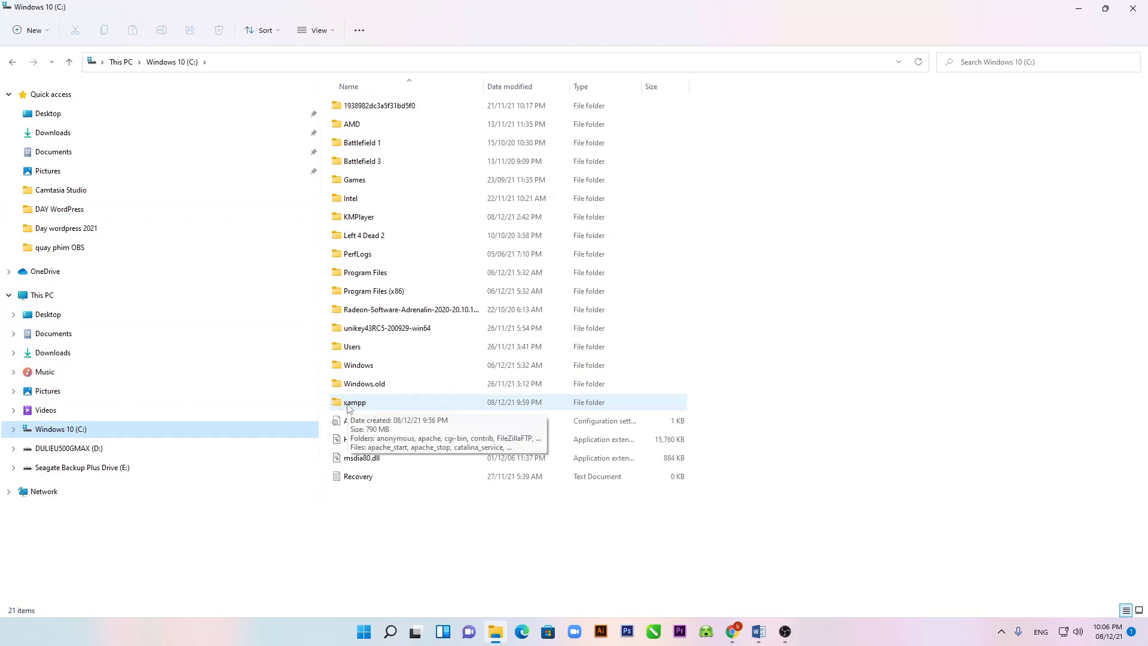
pyautogui.doubleClick(349, 404)
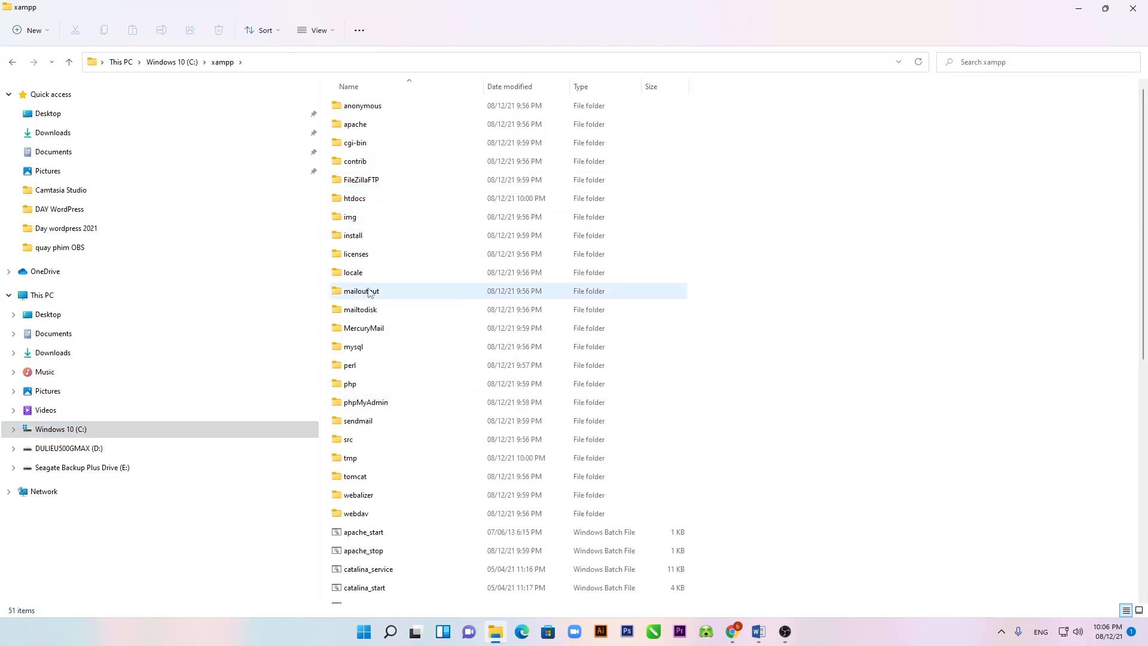
pyautogui.doubleClick(365, 201)
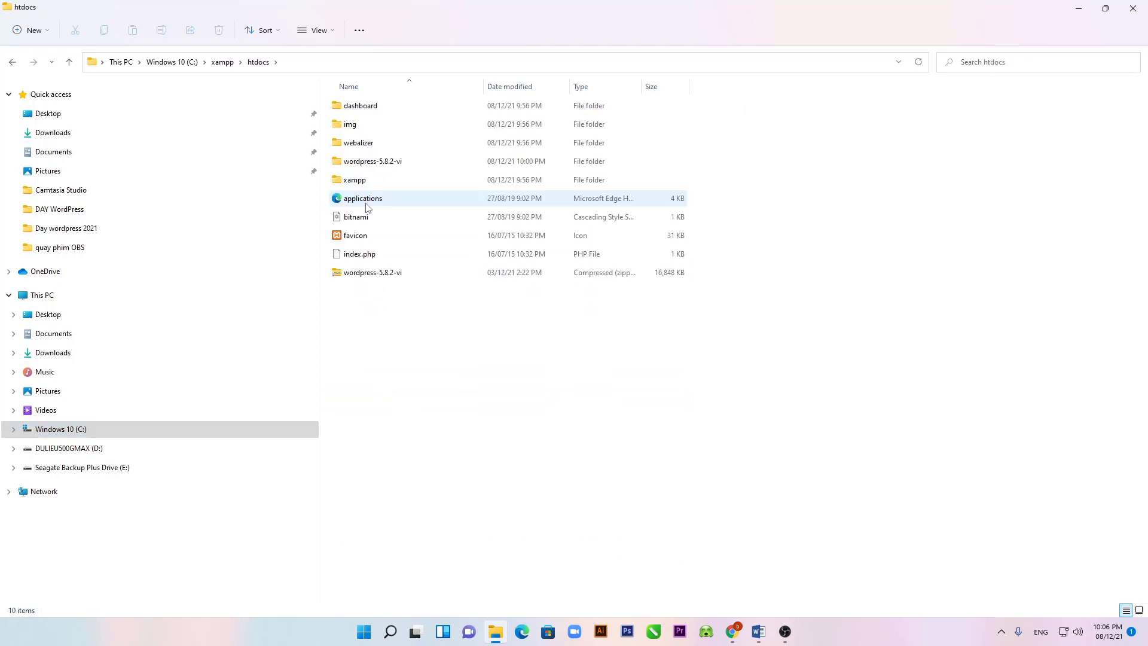
pyautogui.click(367, 280)
pyautogui.click(366, 163)
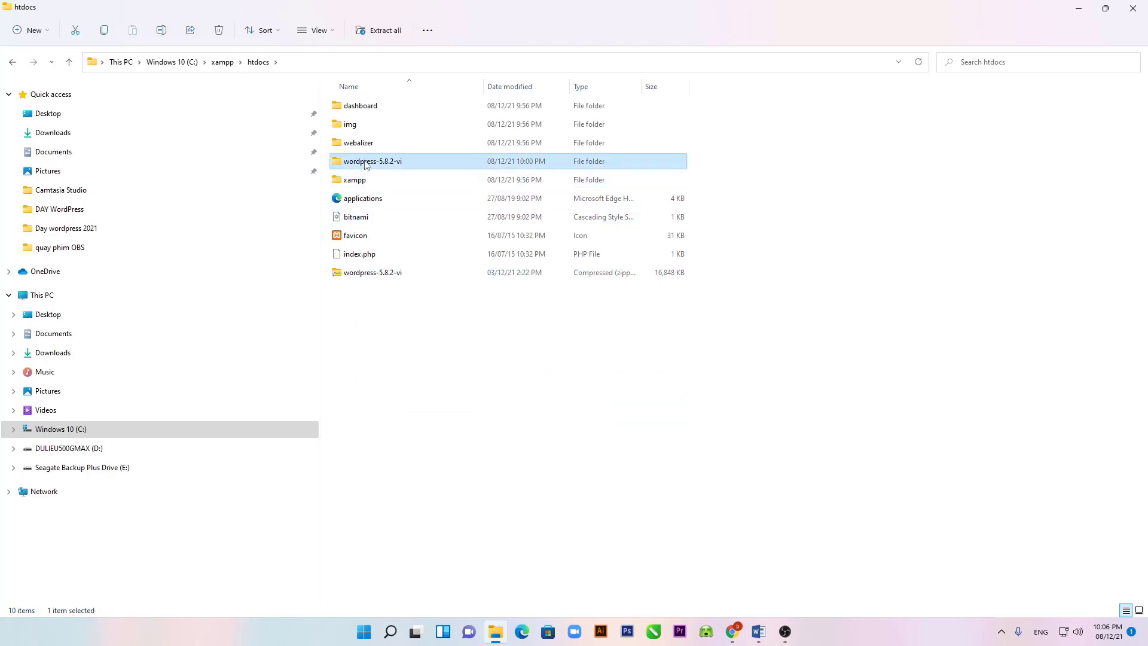
pyautogui.doubleClick(366, 163)
pyautogui.click(364, 105)
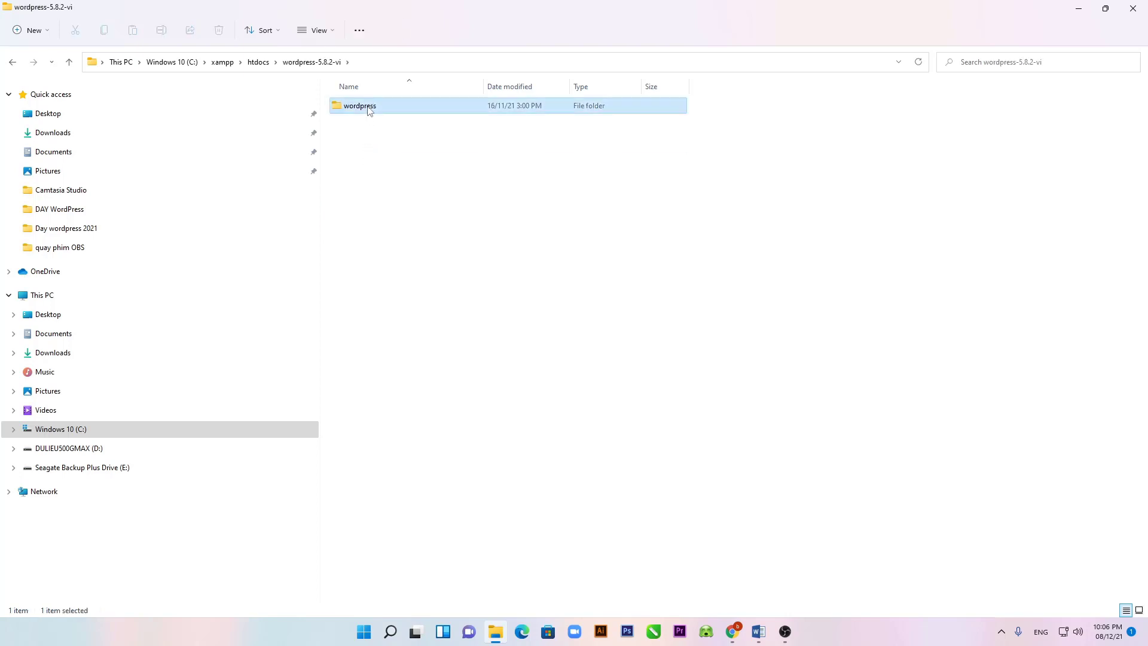
pyautogui.rightClick(366, 106)
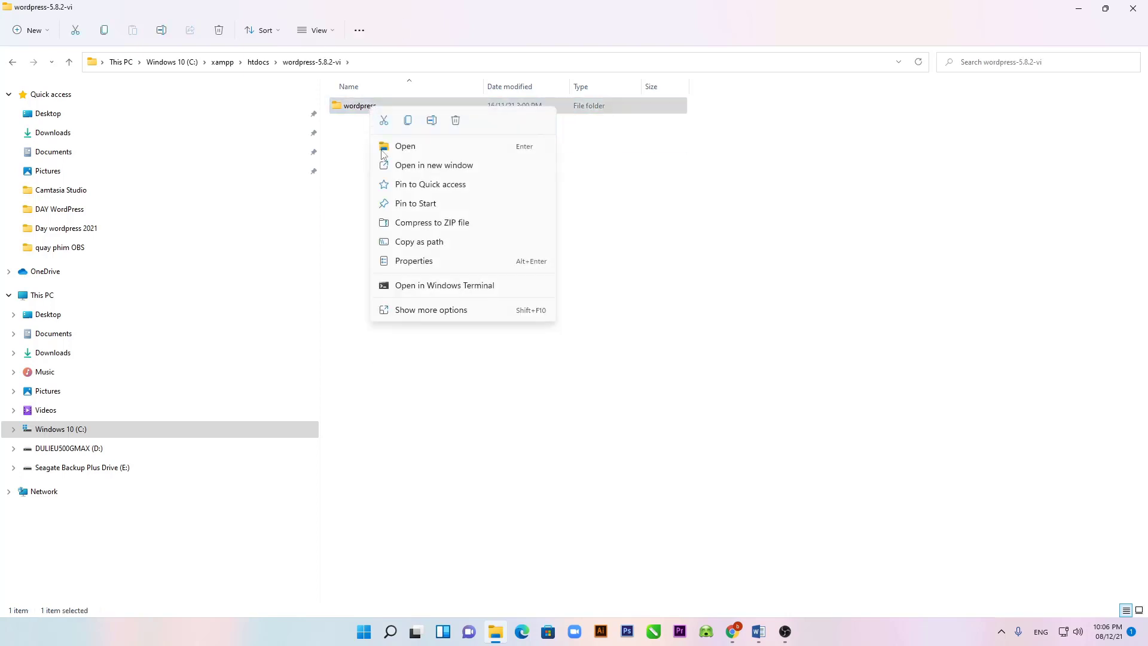
pyautogui.click(408, 120)
# Step: Paste the wordpress folder into C:\xampp\htdocs
pyautogui.click(13, 62)
pyautogui.click(388, 316)
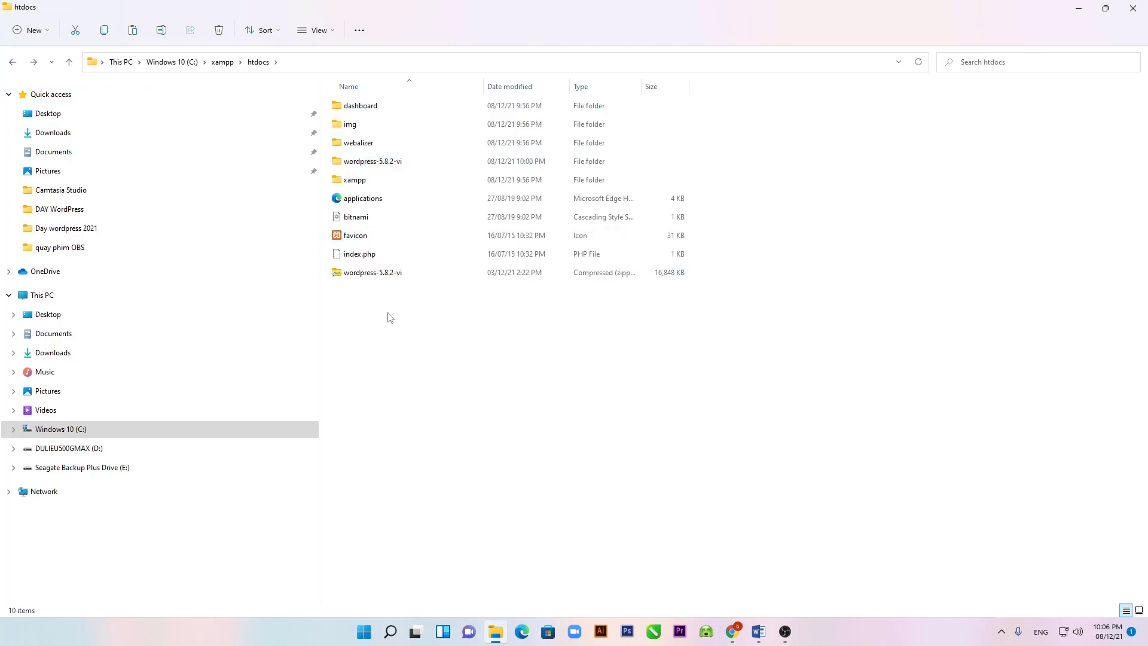
pyautogui.rightClick(390, 314)
pyautogui.click(404, 330)
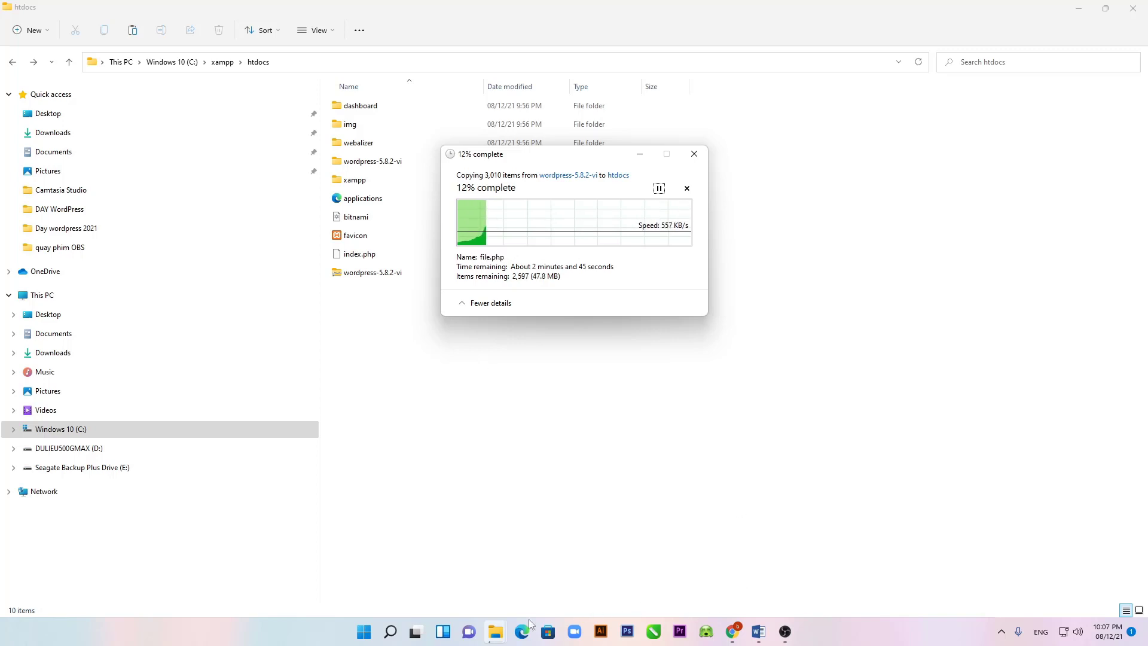
# Step: Search for xampp and pin XAMPP Control Panel to both Start and the taskbar
pyautogui.click(389, 632)
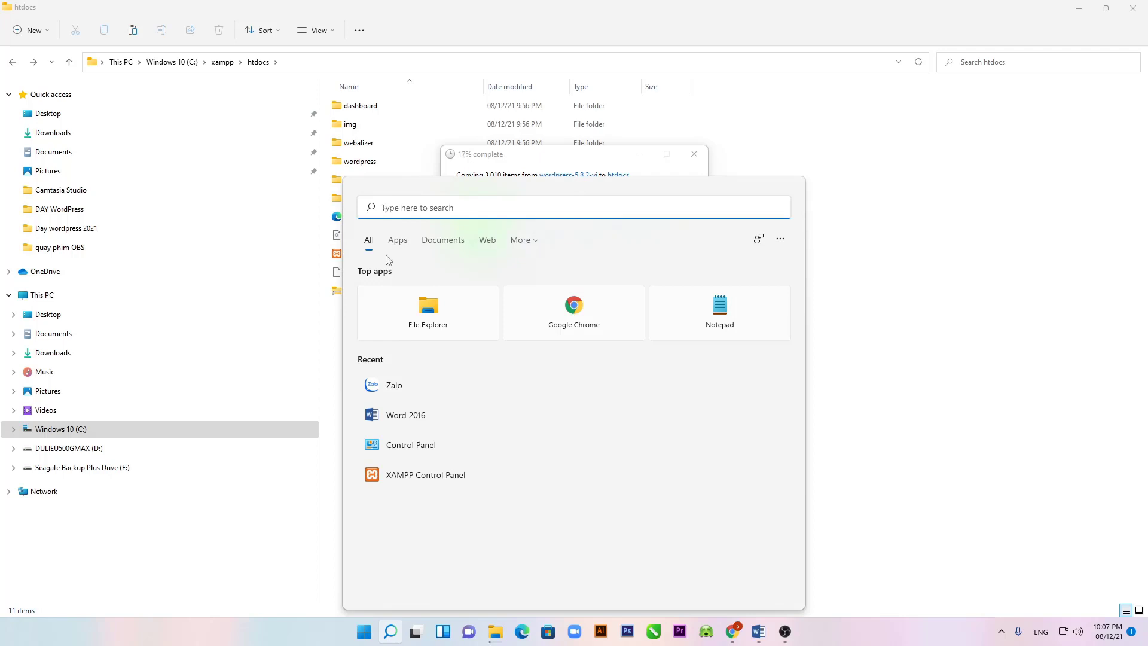
pyautogui.write('xapp')
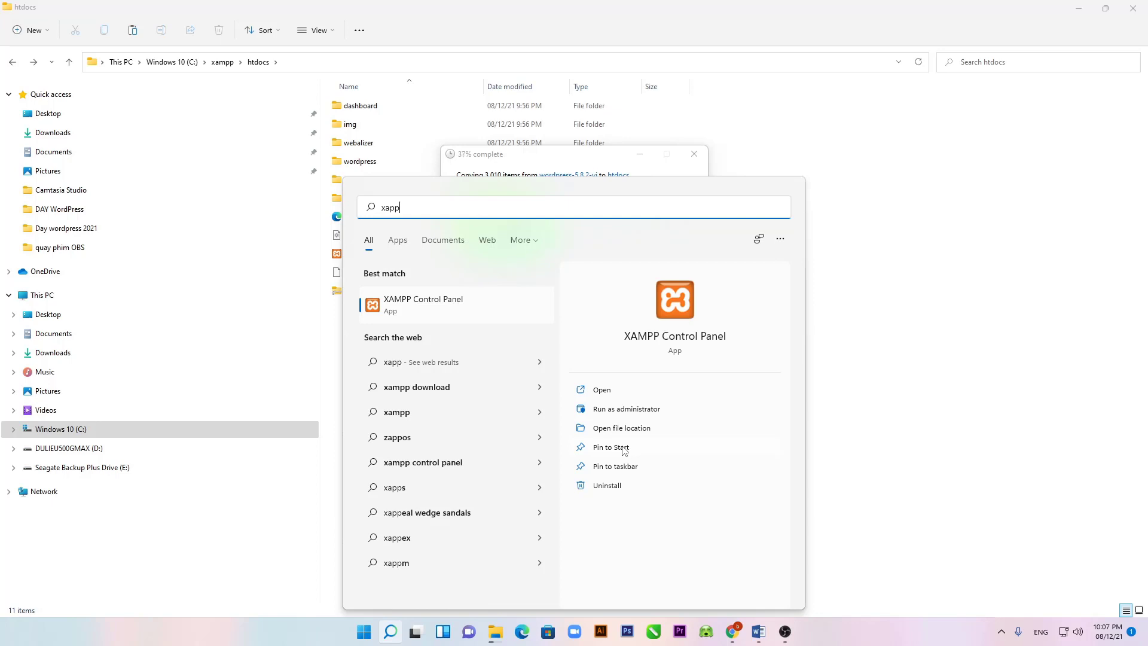
pyautogui.click(581, 453)
pyautogui.click(581, 469)
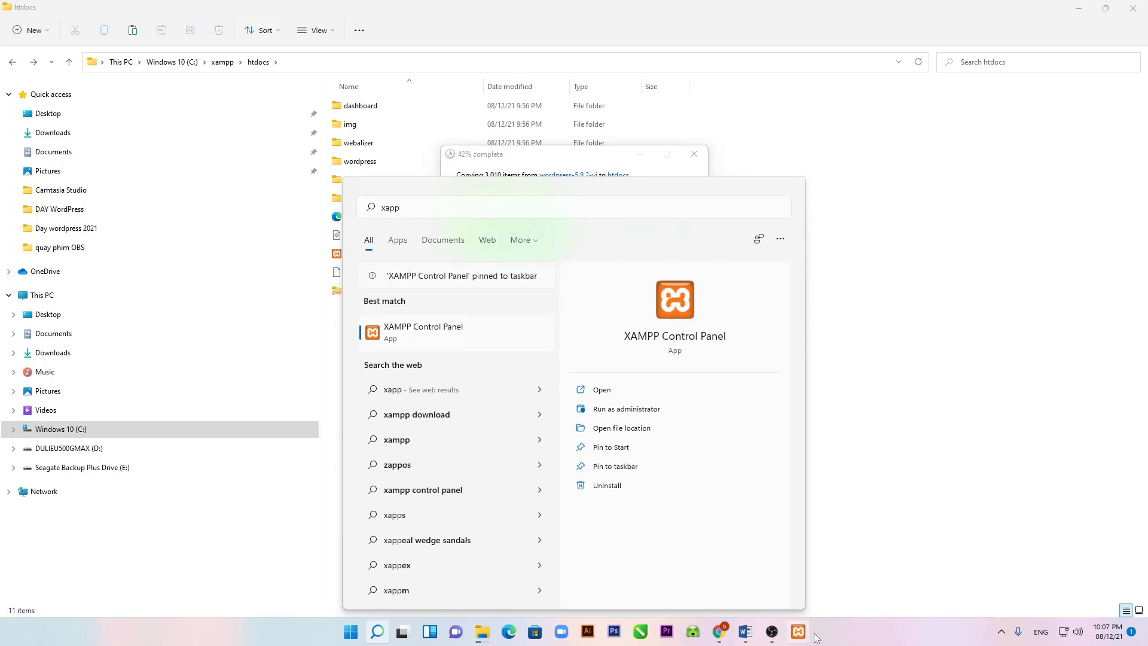
pyautogui.click(879, 457)
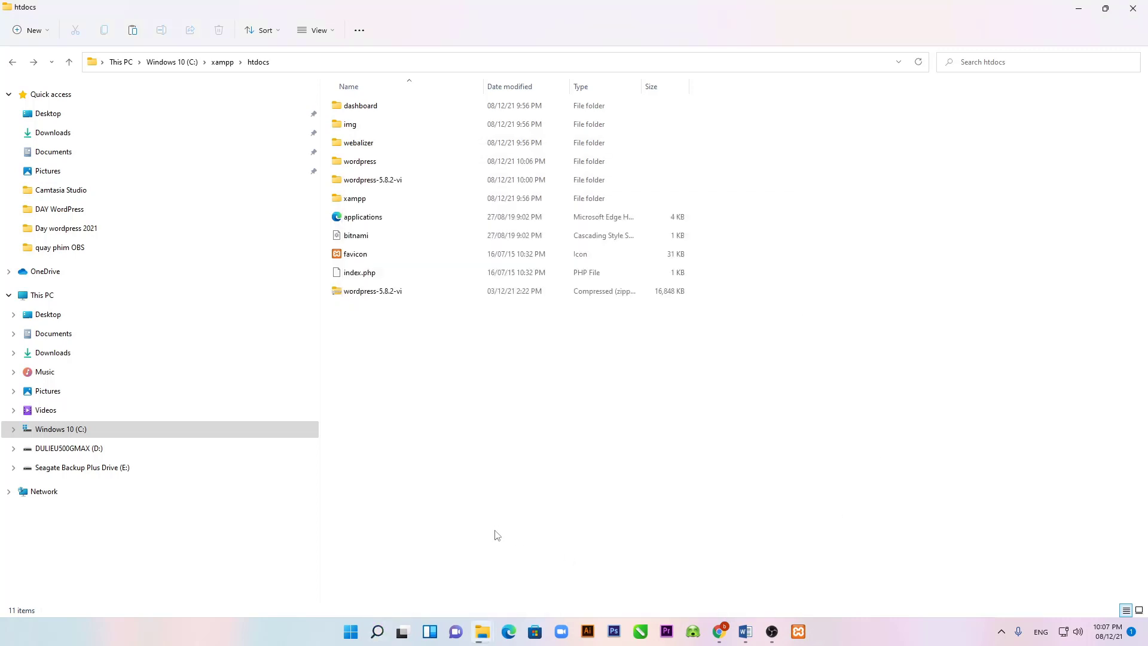
# Step: Rename the copied wordpress folder in htdocs to 'shopchuothouse'
pyautogui.doubleClick(373, 182)
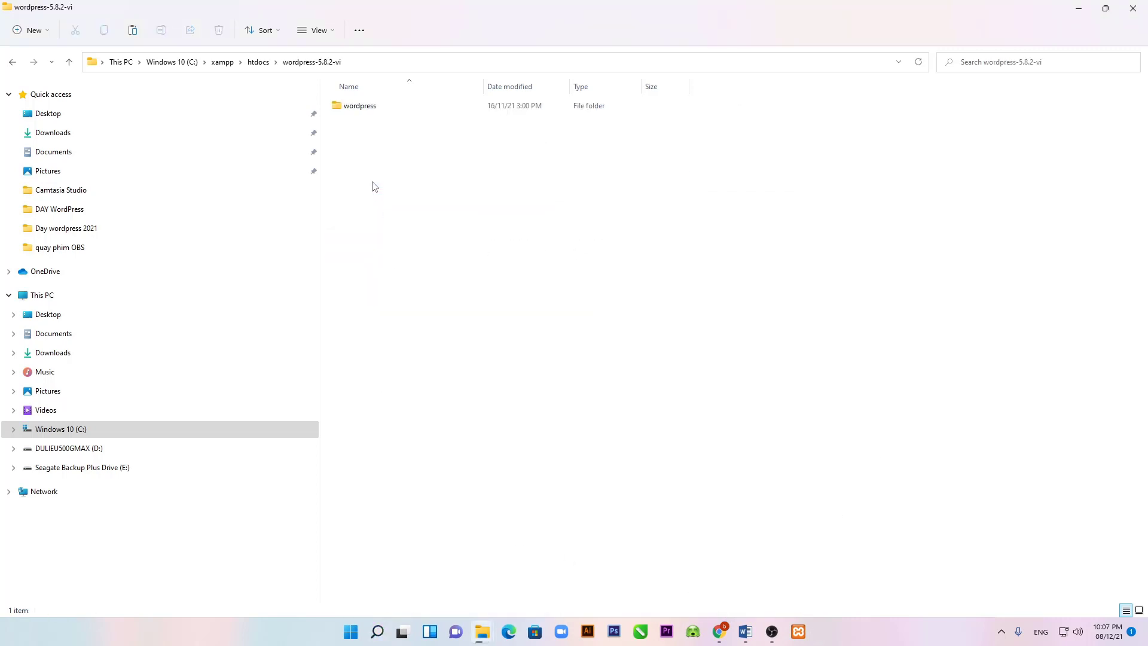
pyautogui.click(7, 62)
pyautogui.click(359, 162)
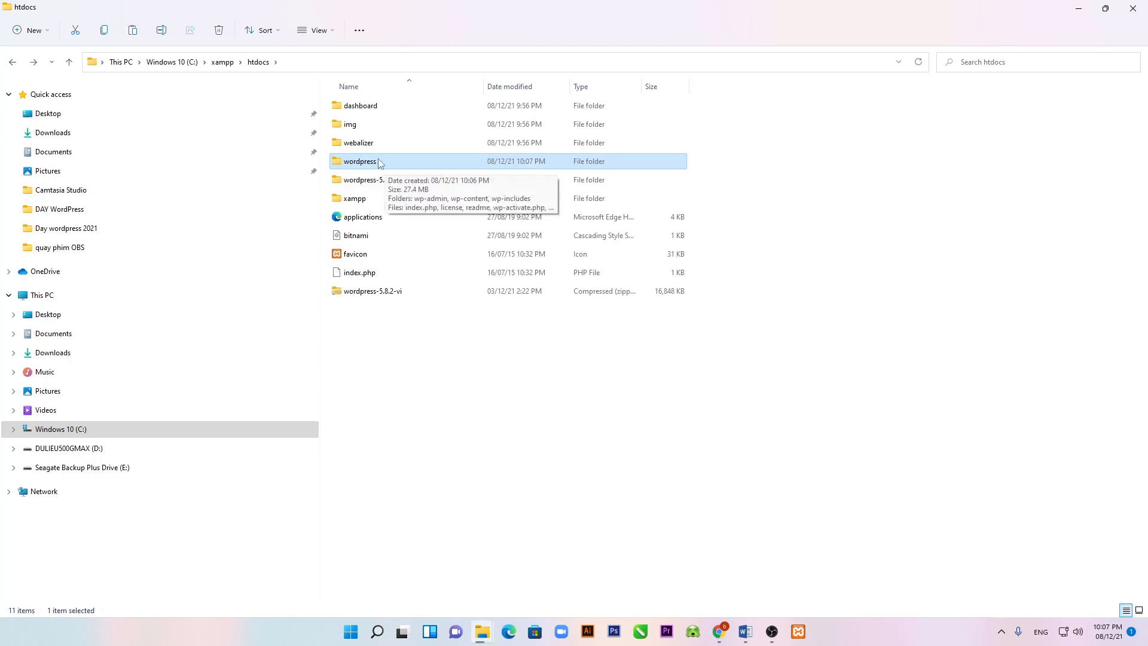
pyautogui.rightClick(379, 163)
pyautogui.click(377, 163)
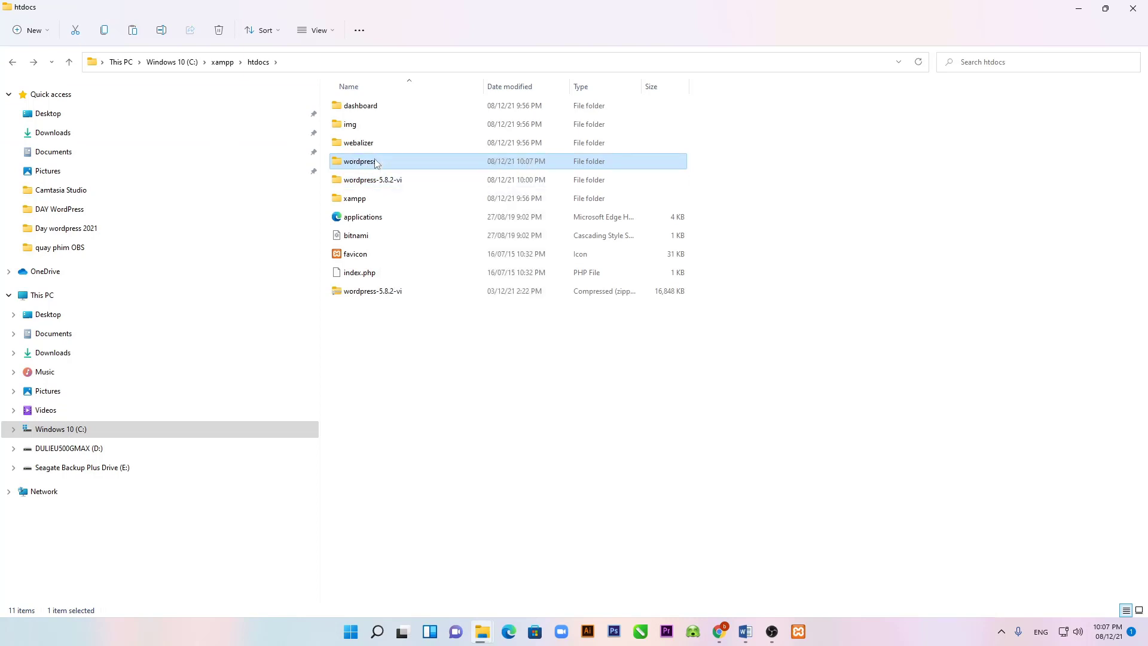
pyautogui.click(376, 167)
pyautogui.click(380, 163)
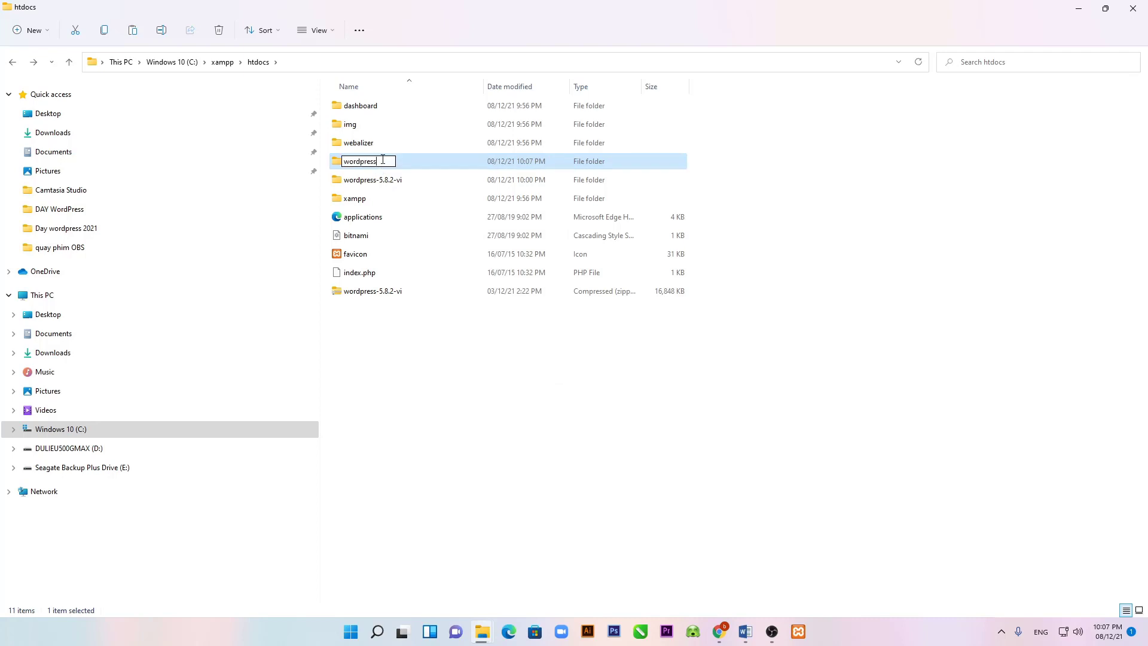
pyautogui.doubleClick(380, 161)
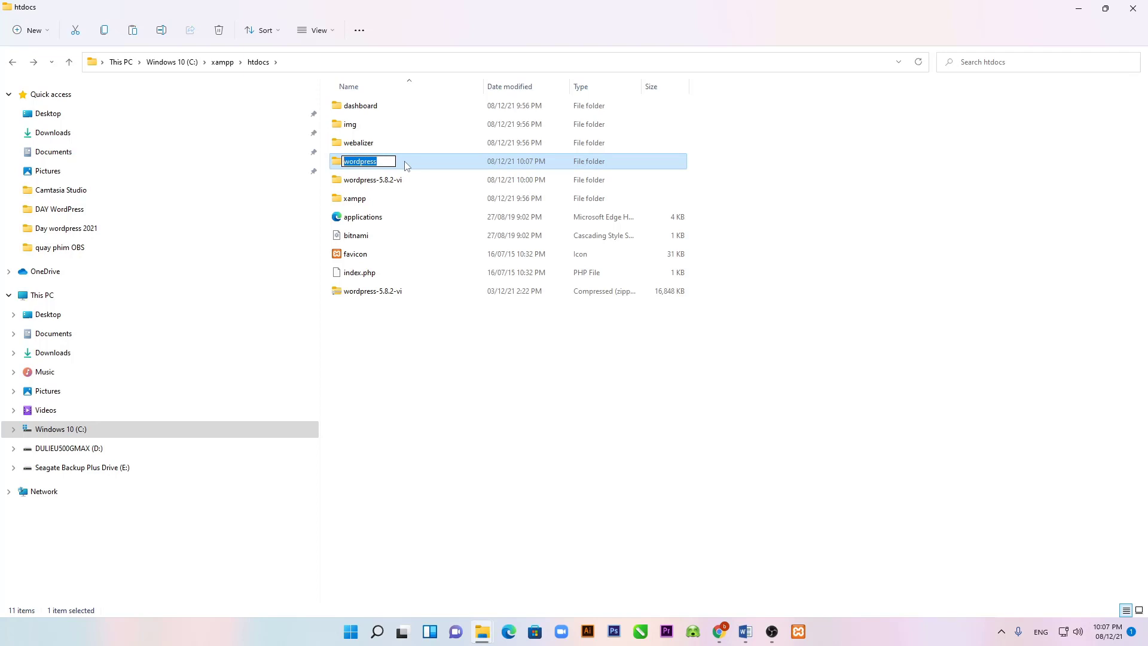
pyautogui.write('shopchuothouse')
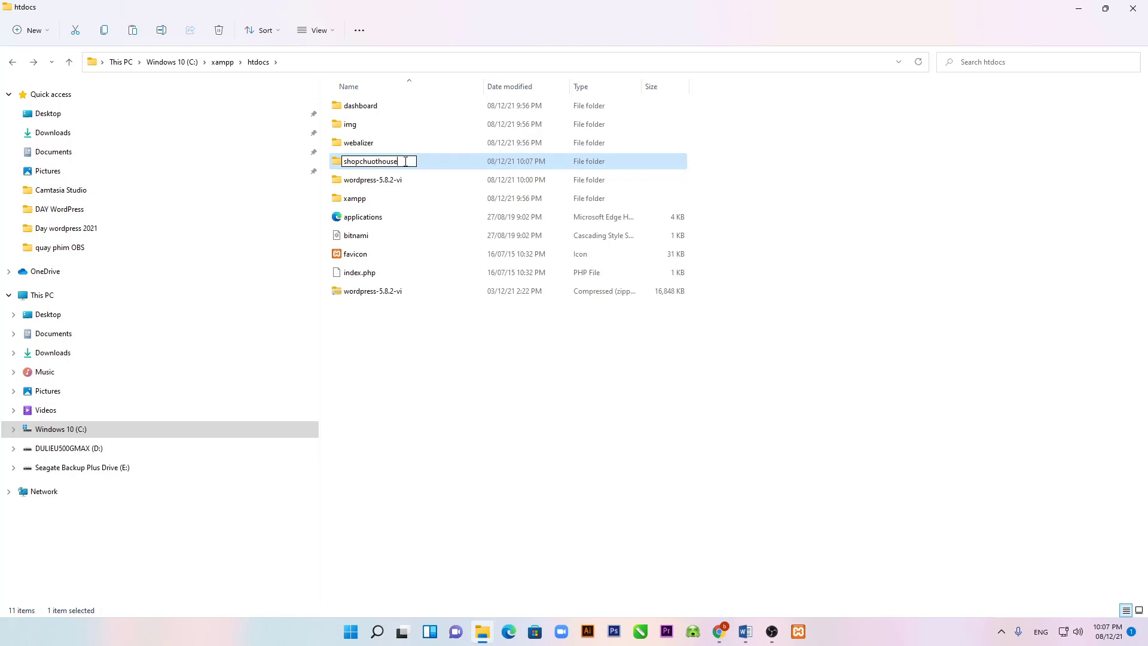
pyautogui.press('Return')
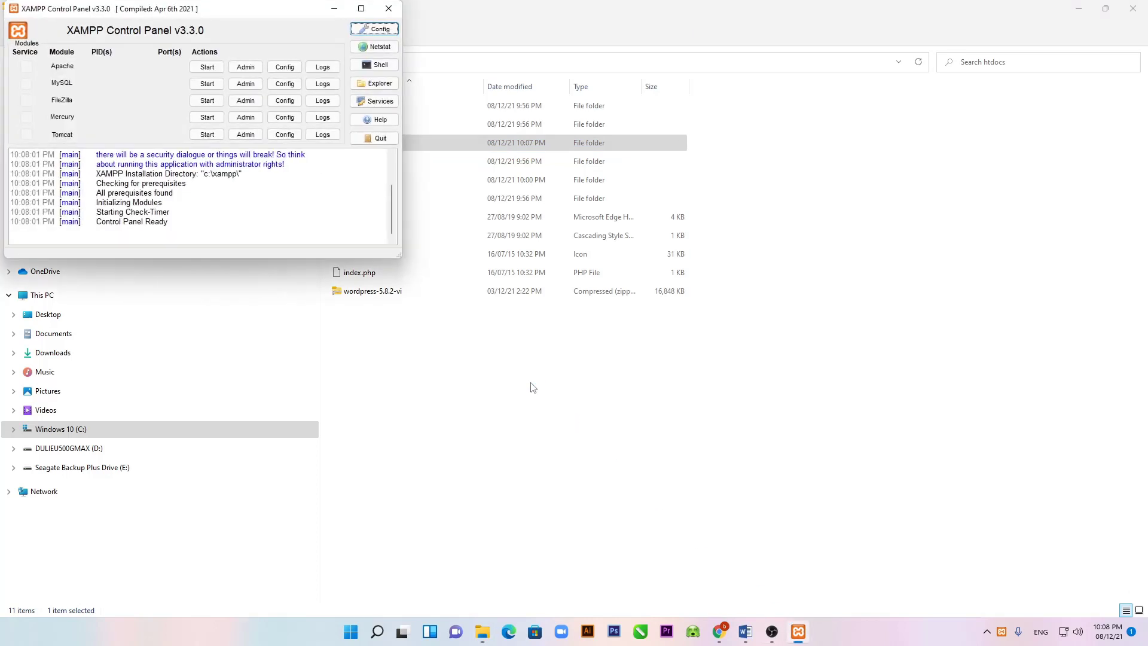
# Step: Start the Apache and MySQL servers in XAMPP, then minimise File Explorer
pyautogui.click(209, 69)
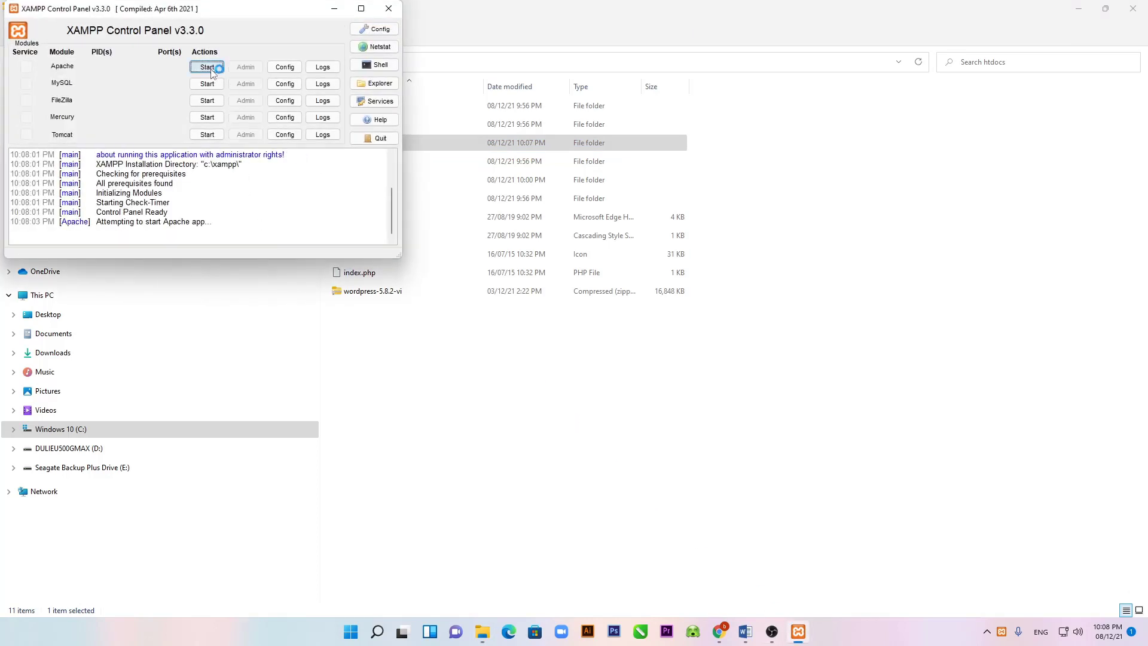
pyautogui.click(217, 85)
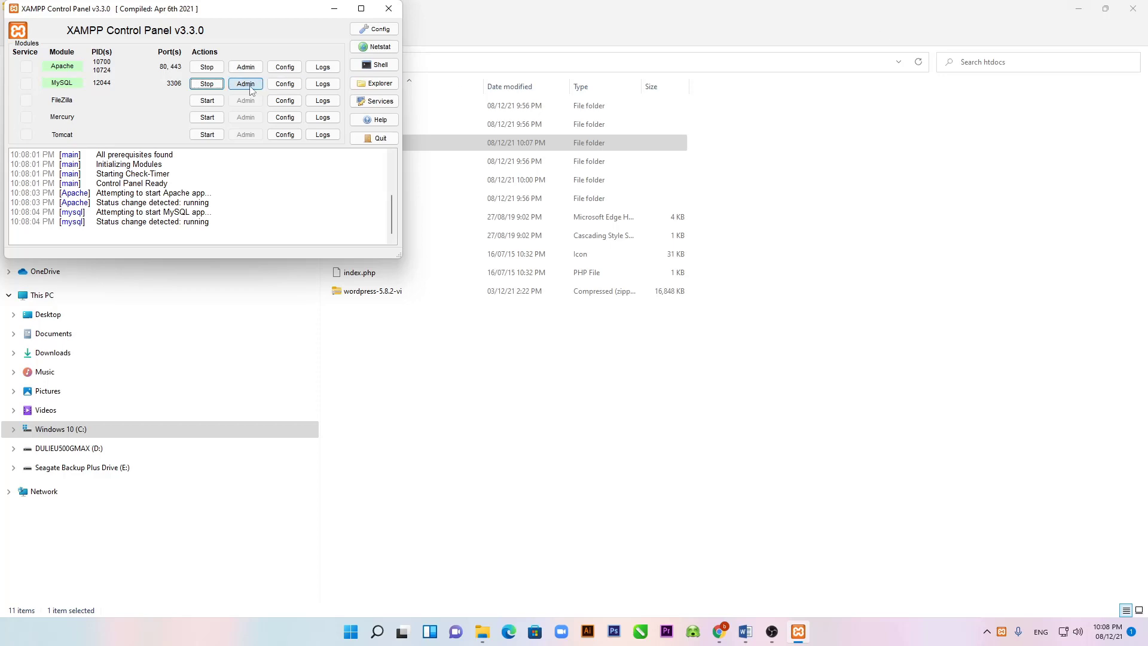
pyautogui.click(1078, 8)
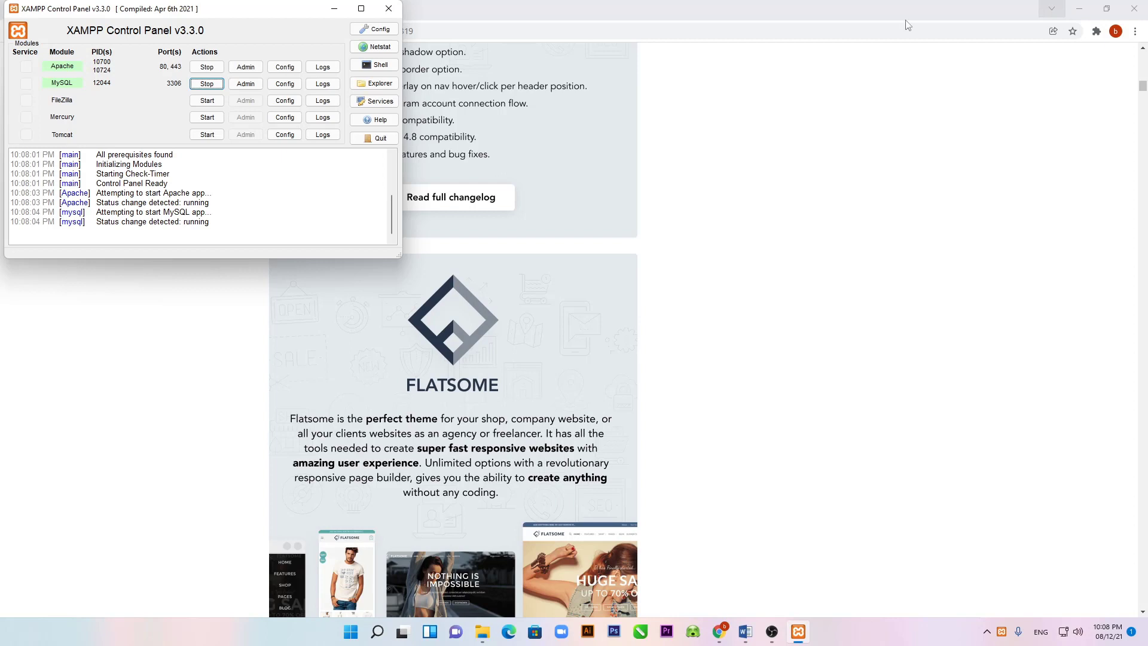
# Step: Load localhost/shopchuothouse in a new Chrome tab, mistyped as shopchuothose
pyautogui.click(616, 25)
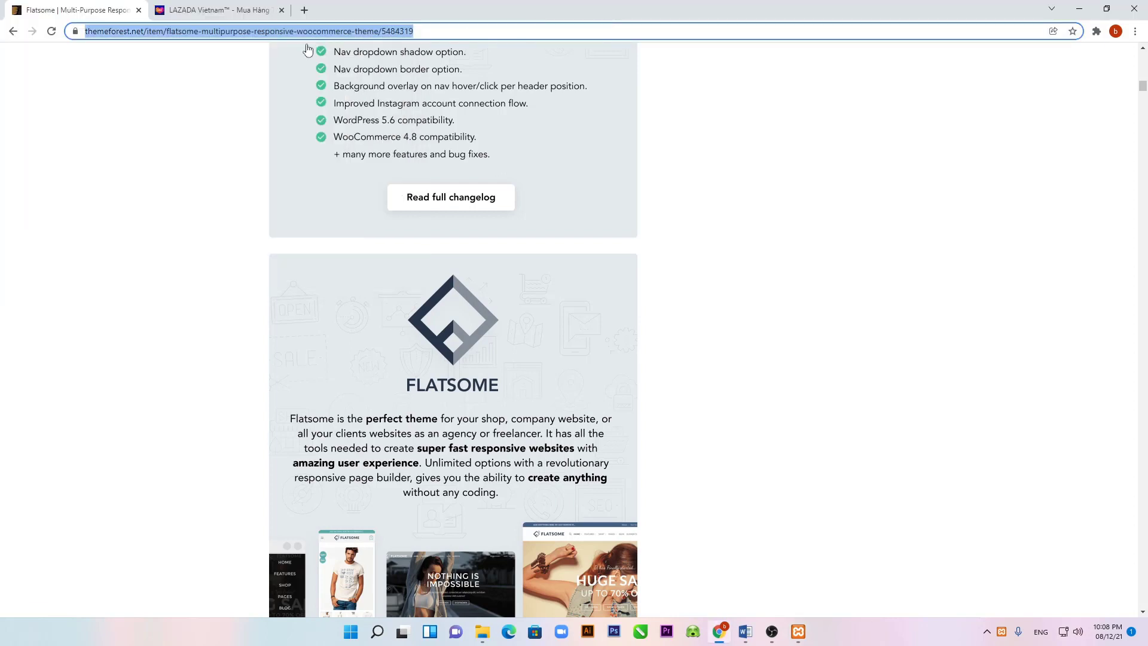
pyautogui.click(304, 10)
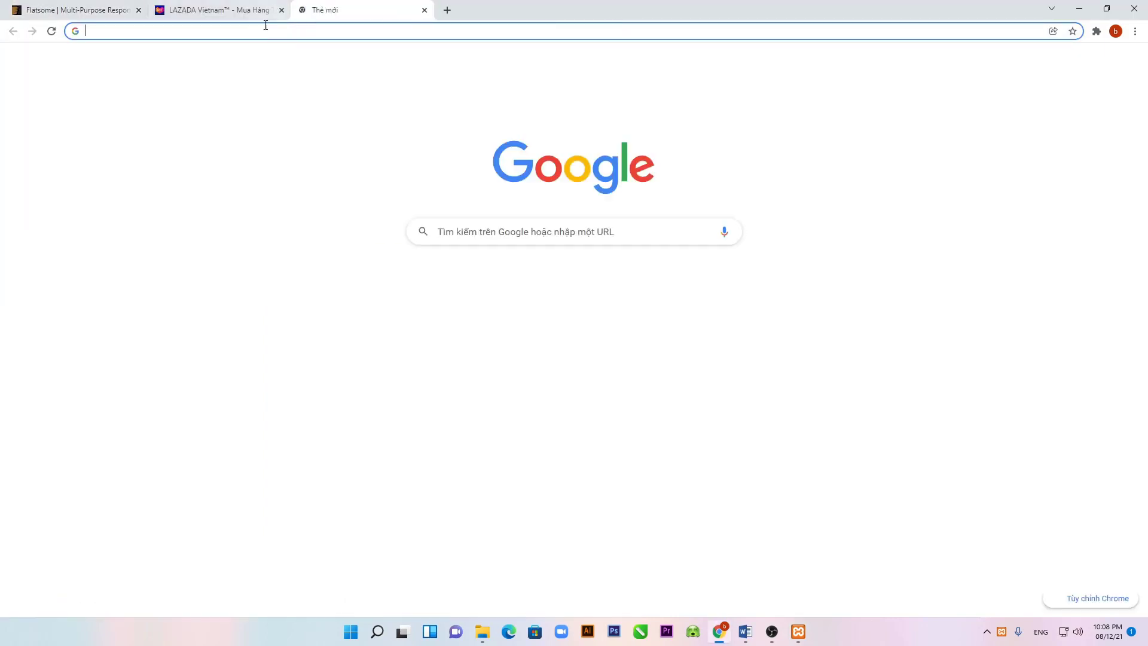
pyautogui.click(215, 33)
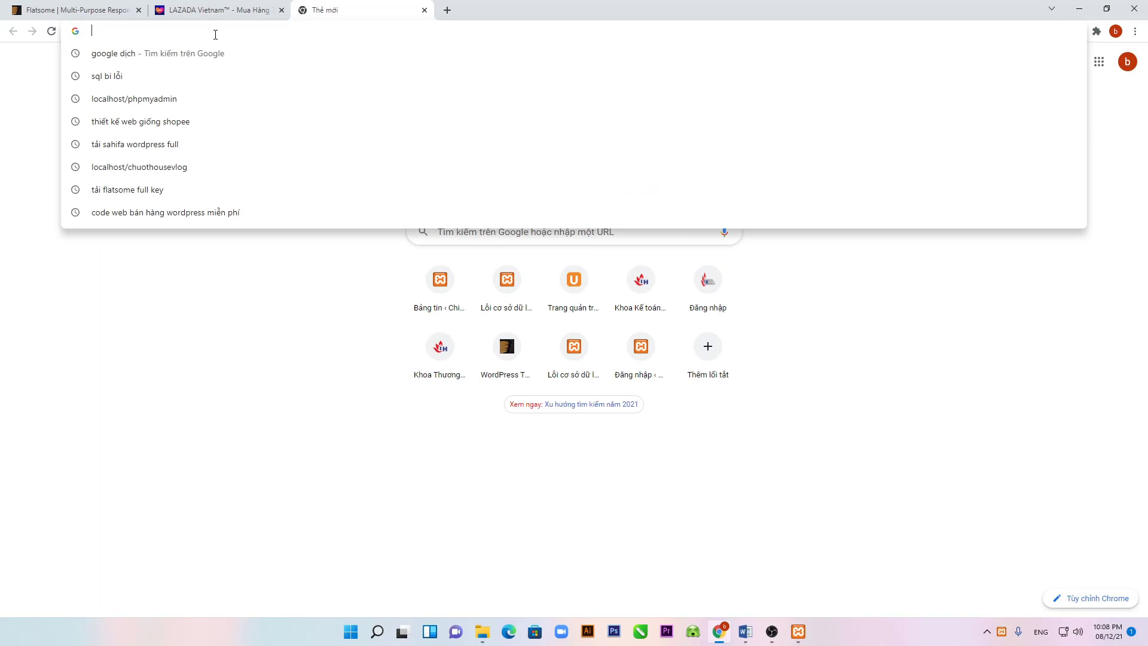
pyautogui.write('lo')
pyautogui.press('Right')
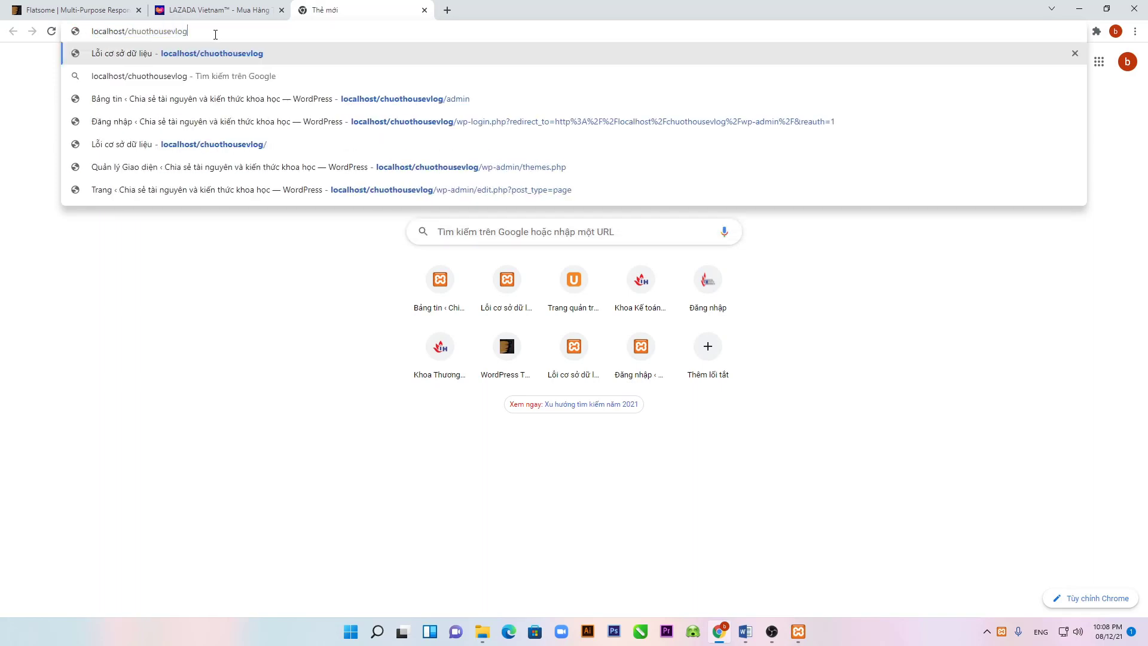
pyautogui.press('BackSpace')
pyautogui.press('BackSpace')
pyautogui.press('BackSpace')
pyautogui.press('BackSpace')
pyautogui.press('BackSpace')
pyautogui.press('BackSpace')
pyautogui.press('BackSpace')
pyautogui.press('BackSpace')
pyautogui.press('BackSpace')
pyautogui.press('BackSpace')
pyautogui.press('BackSpace')
pyautogui.press('BackSpace')
pyautogui.press('BackSpace')
pyautogui.press('BackSpace')
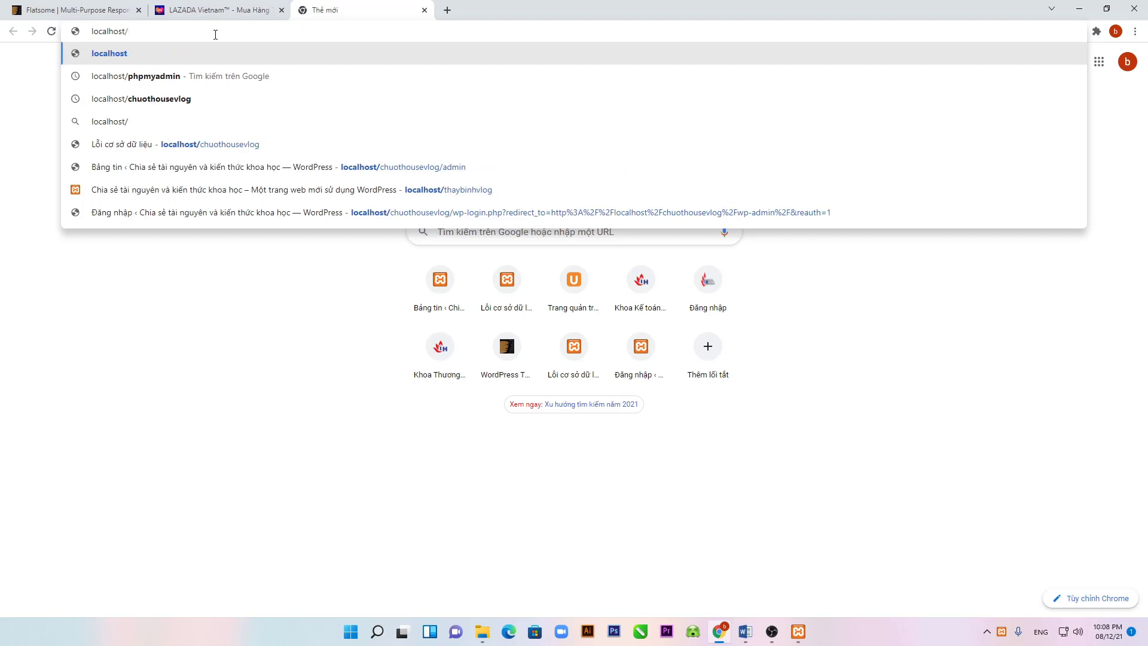
pyautogui.write('sho')
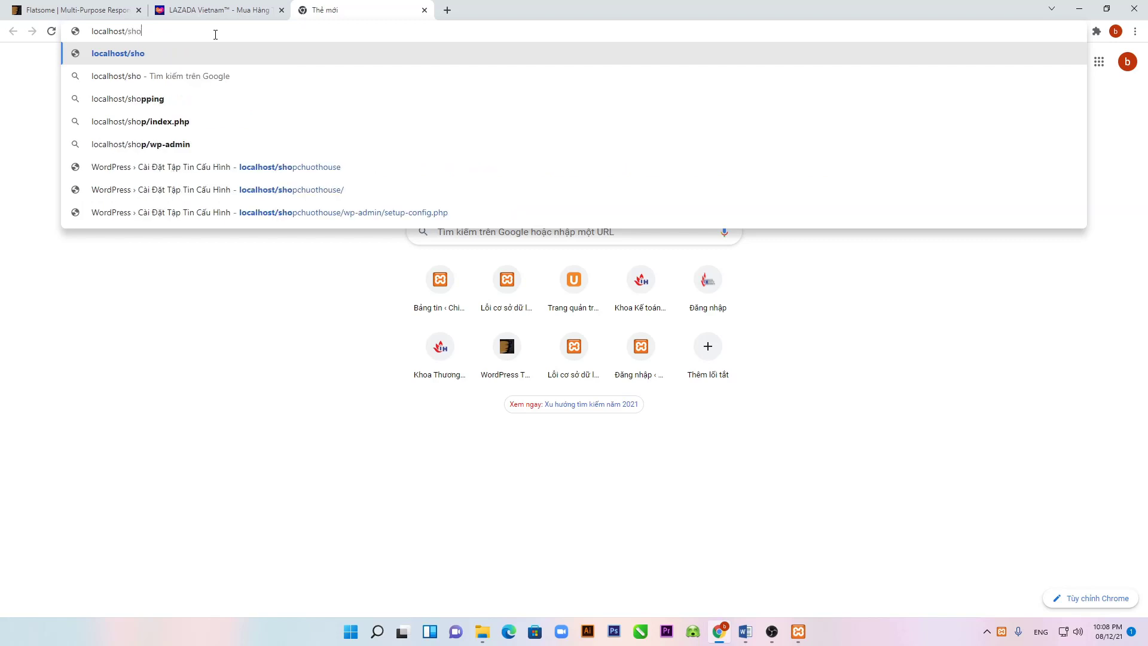
pyautogui.write('pchuot')
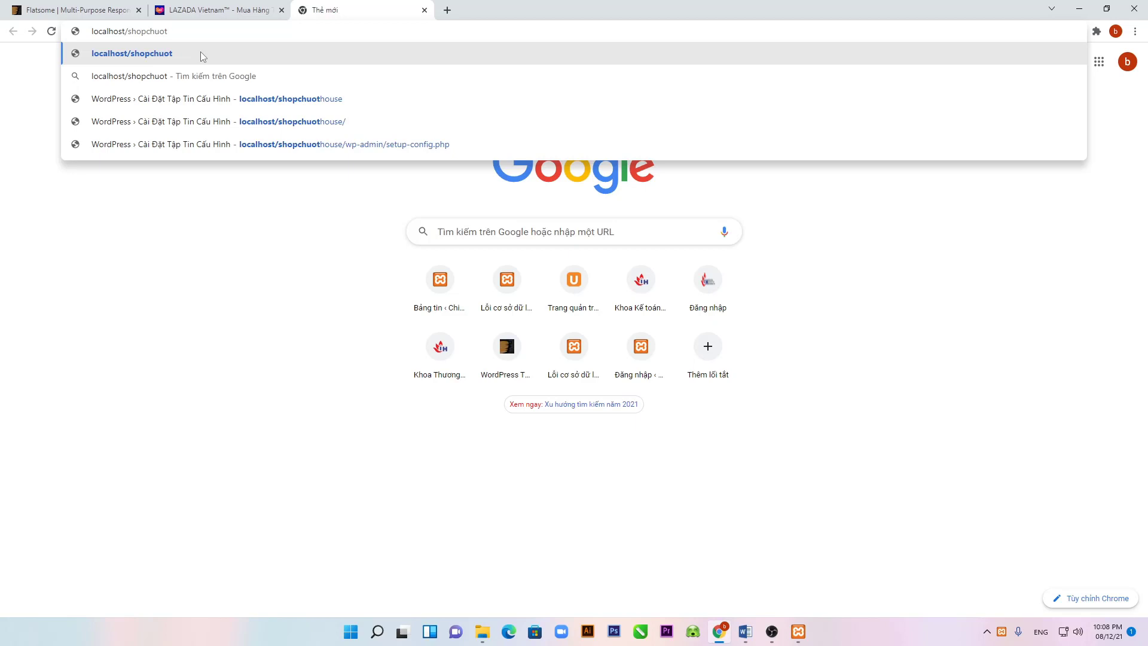
pyautogui.write('hose')
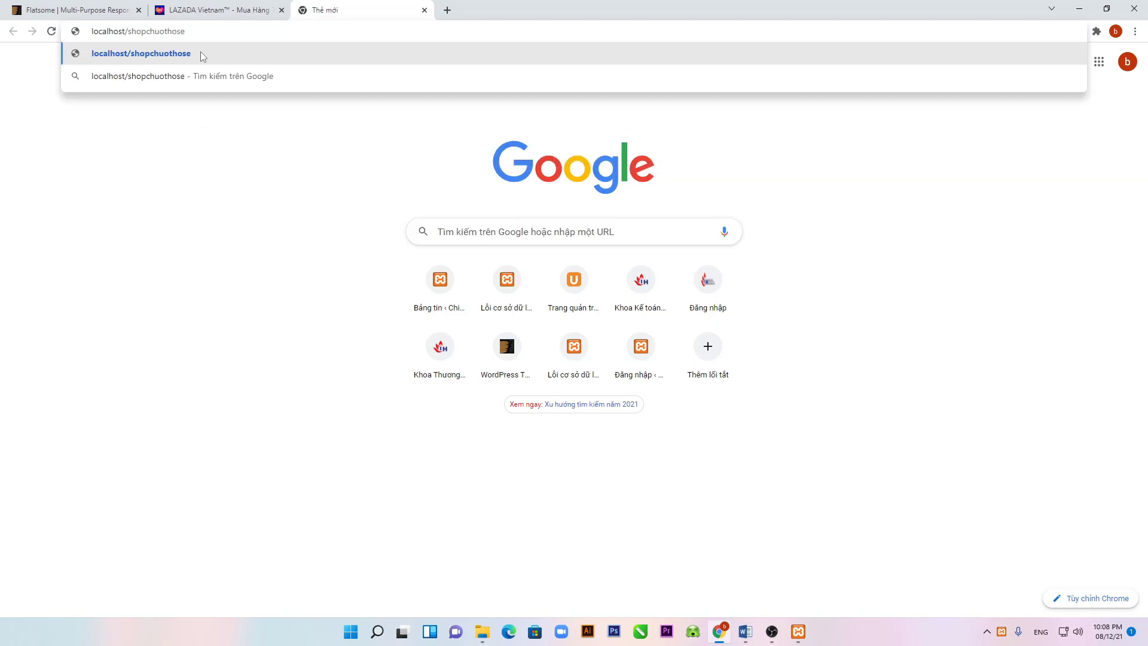
pyautogui.press('Return')
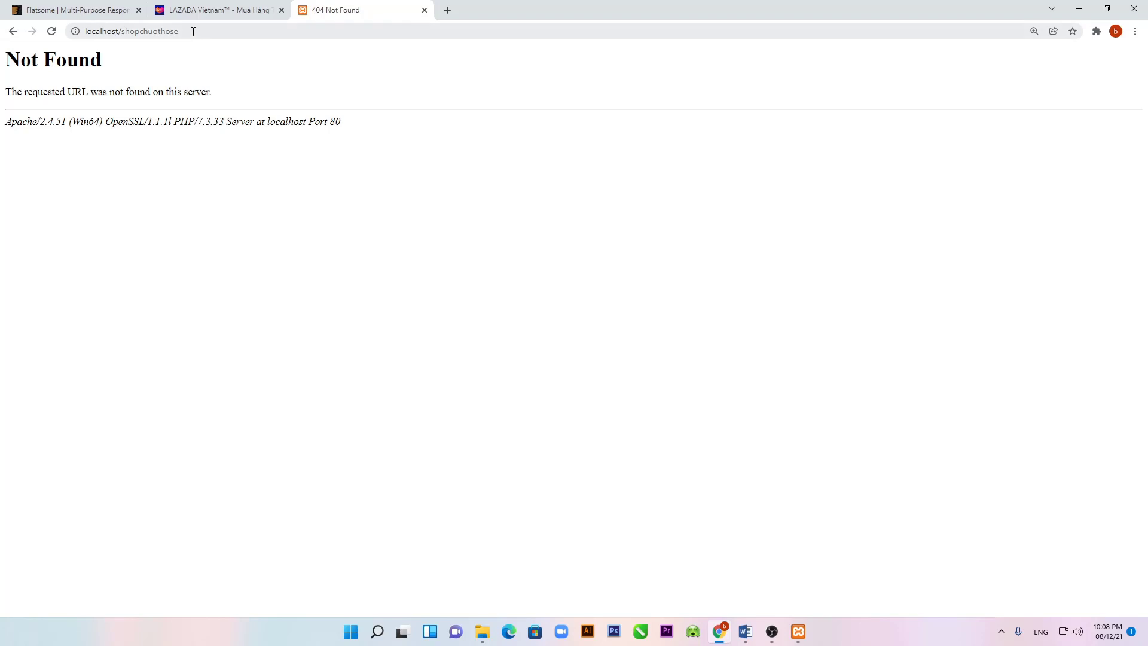
# Step: Correct the address to localhost/shopchuothouse and load the WordPress setup page
pyautogui.click(193, 31)
pyautogui.click(173, 36)
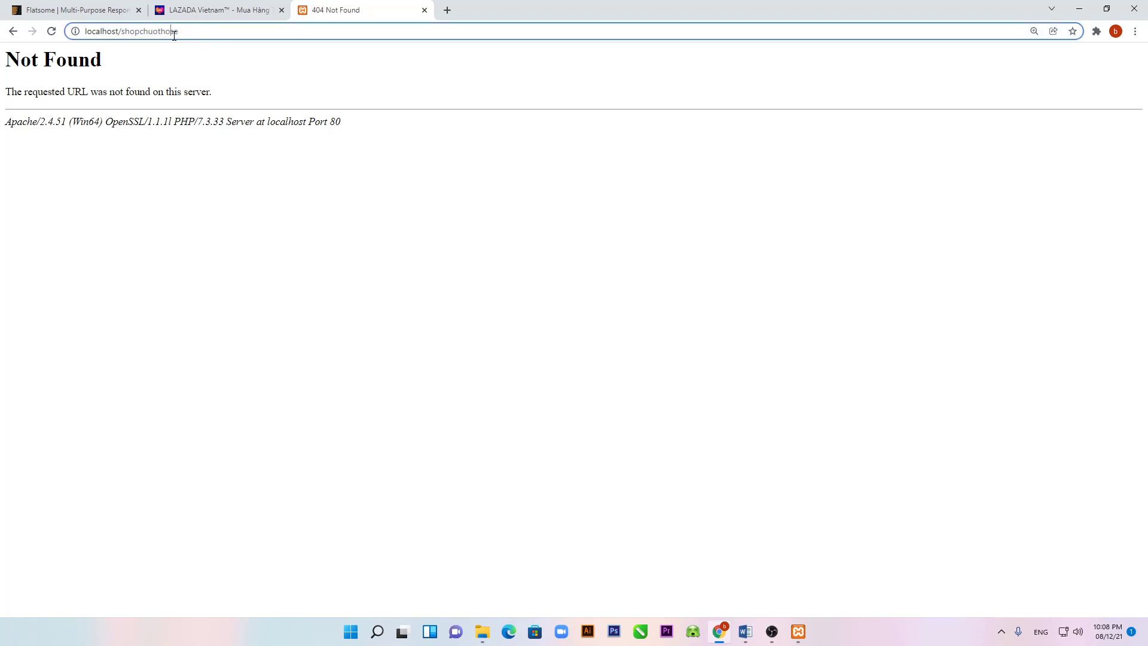
pyautogui.write('u')
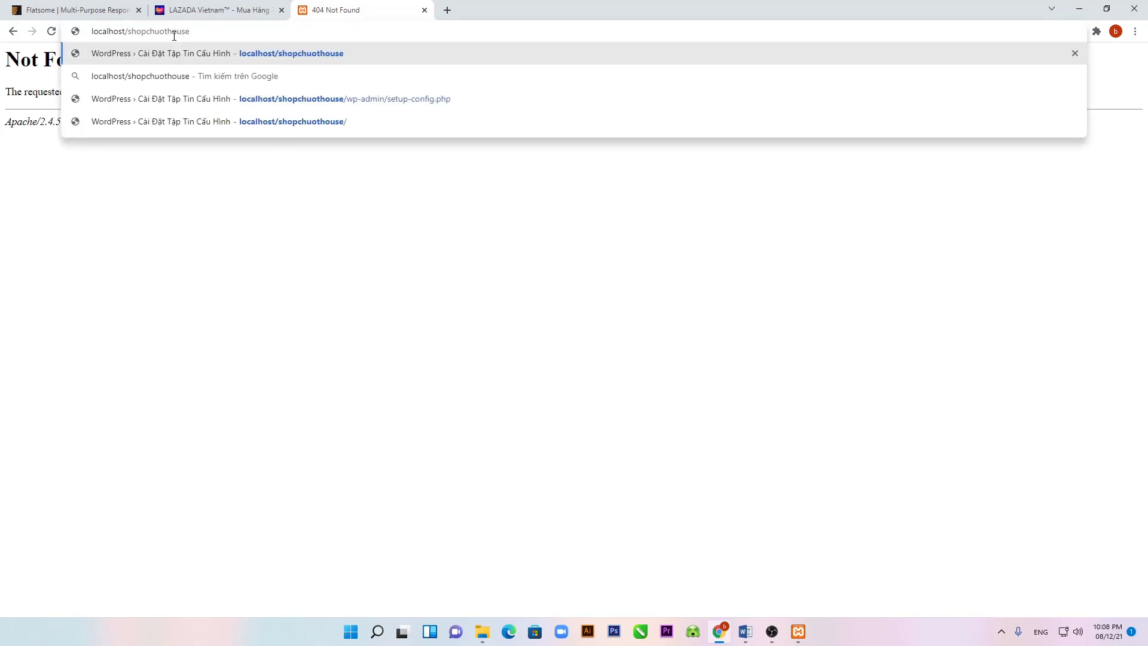
pyautogui.press('Return')
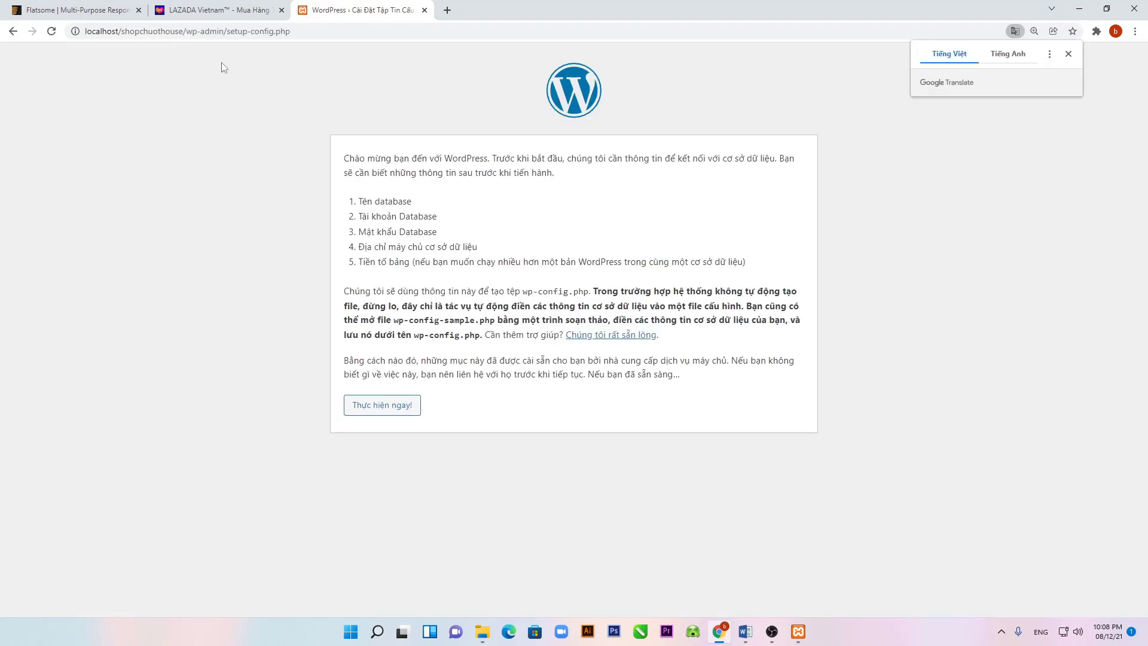
# Step: Continue past the setup intro with 'Thực hiện ngay!' and open a blank new tab
pyautogui.click(376, 409)
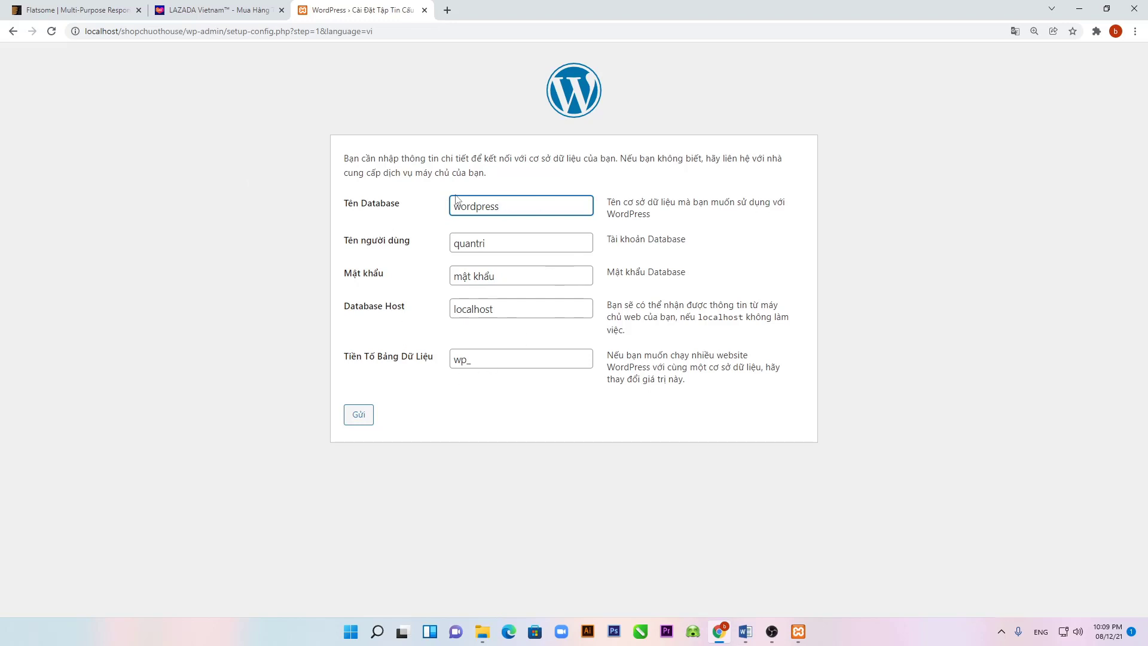
pyautogui.click(447, 11)
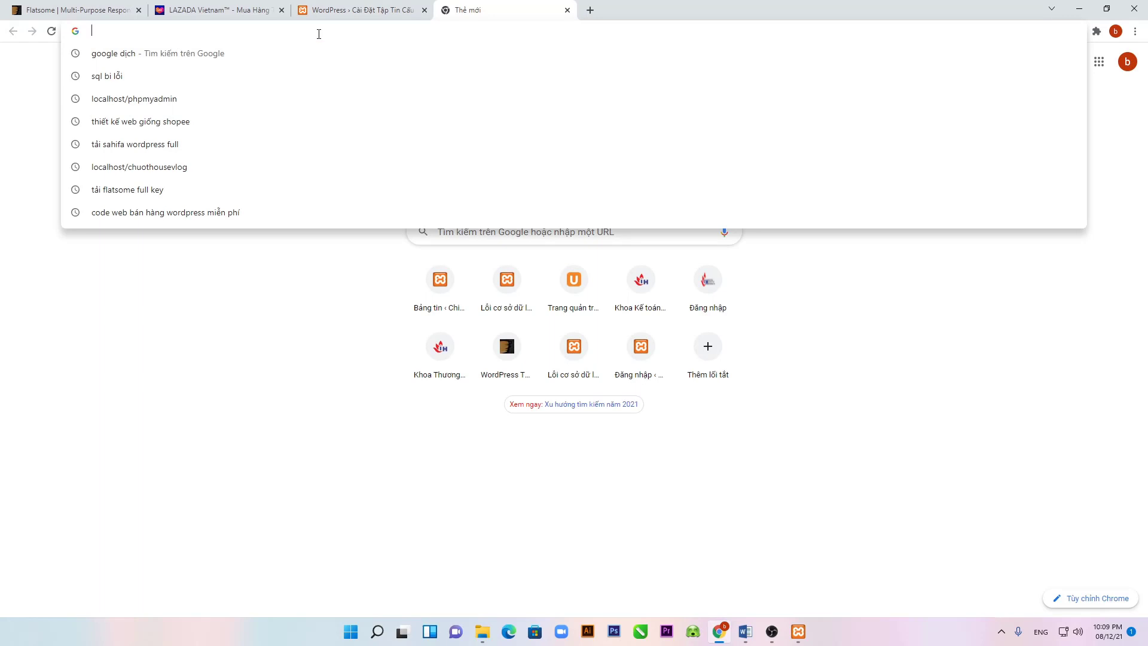
# Step: Copy localhost/phpmyadmin into the address bar to load phpMyAdmin, then close that tab
pyautogui.write('localhost/chuothousevlog')
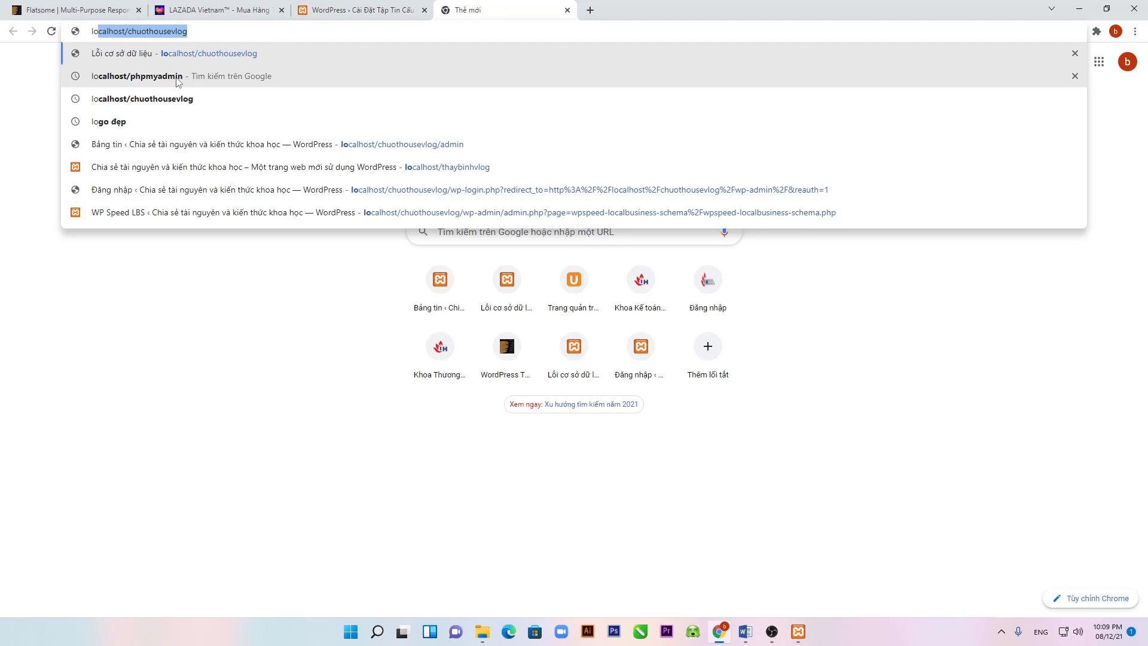
pyautogui.click(178, 77)
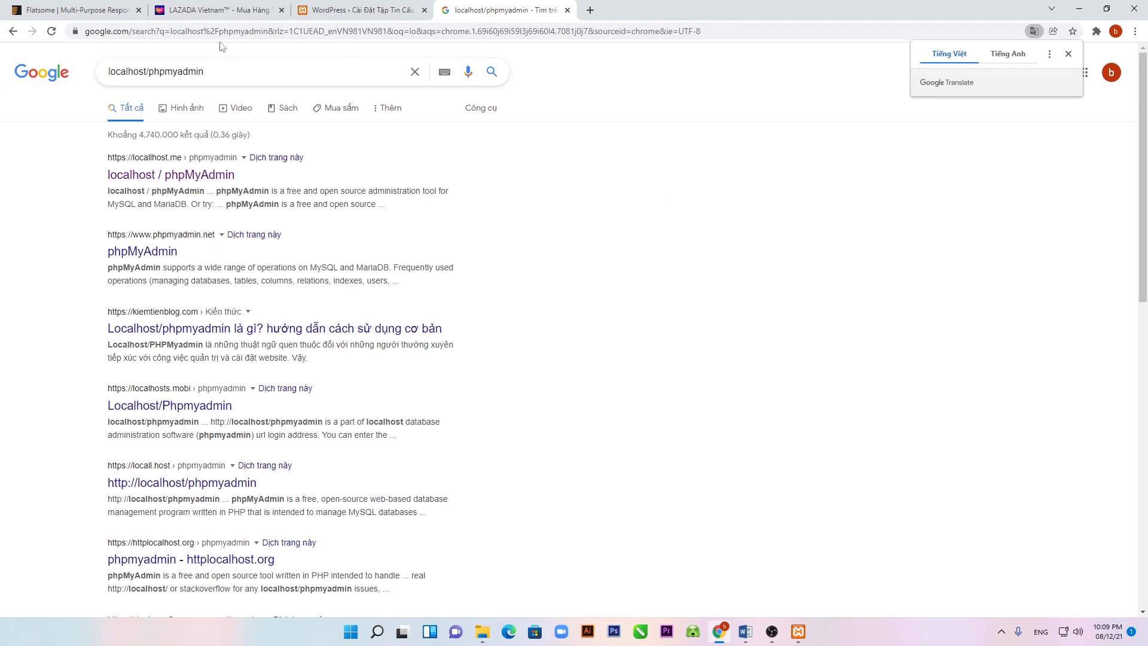
pyautogui.click(257, 73)
pyautogui.moveTo(258, 73); pyautogui.dragTo(108, 74)
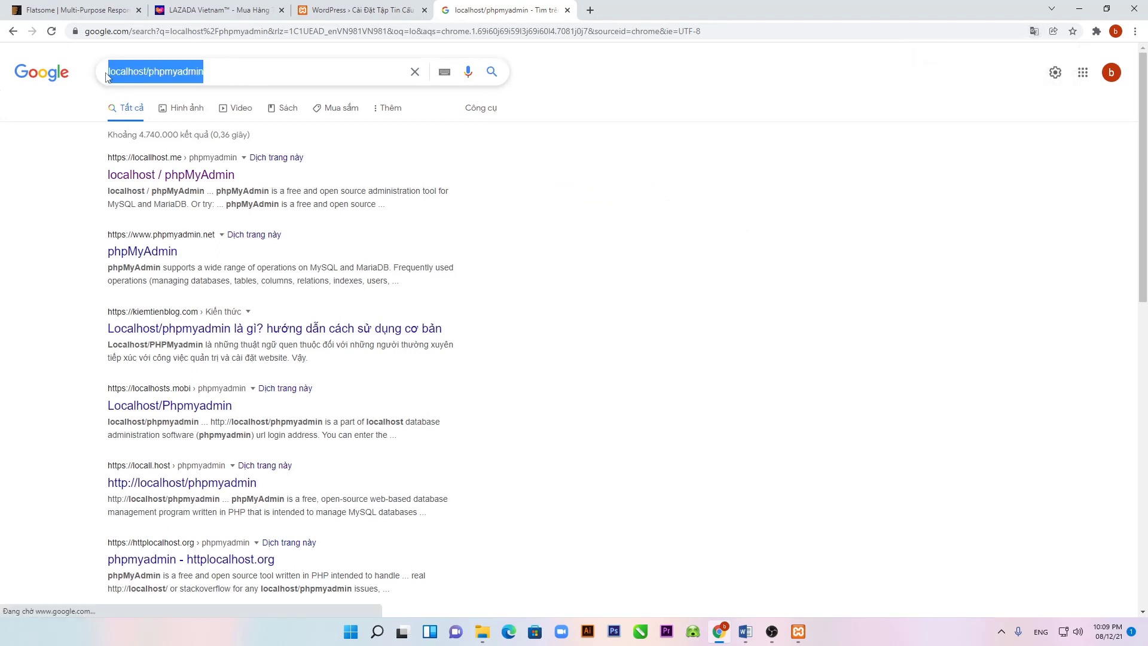
pyautogui.rightClick(145, 70)
pyautogui.click(185, 115)
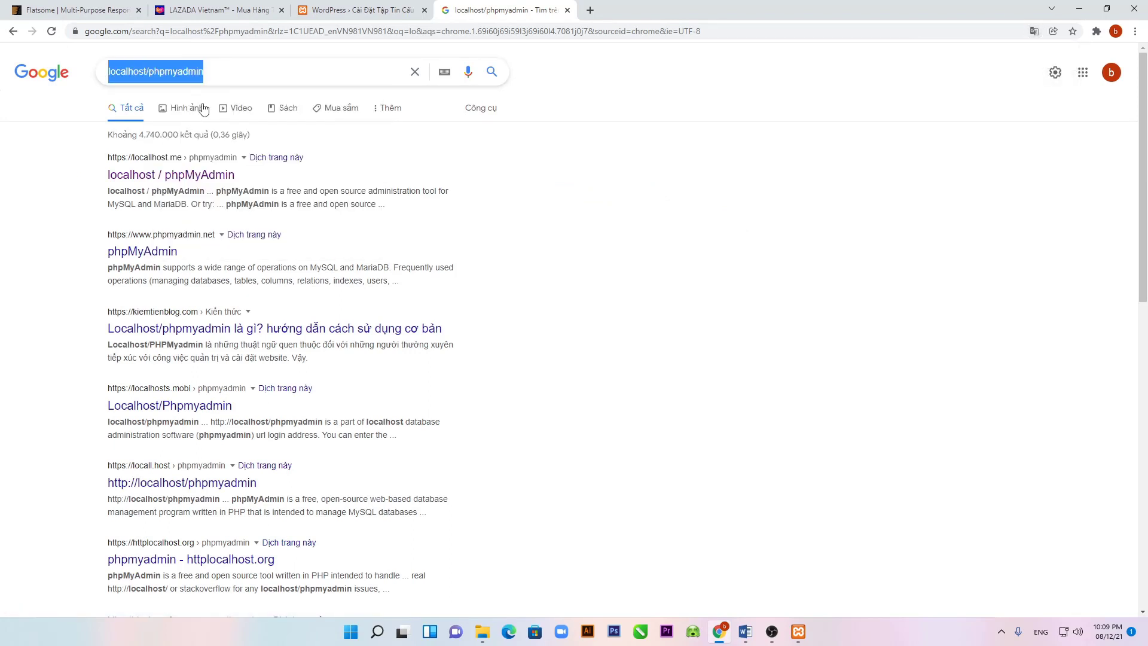
pyautogui.click(408, 35)
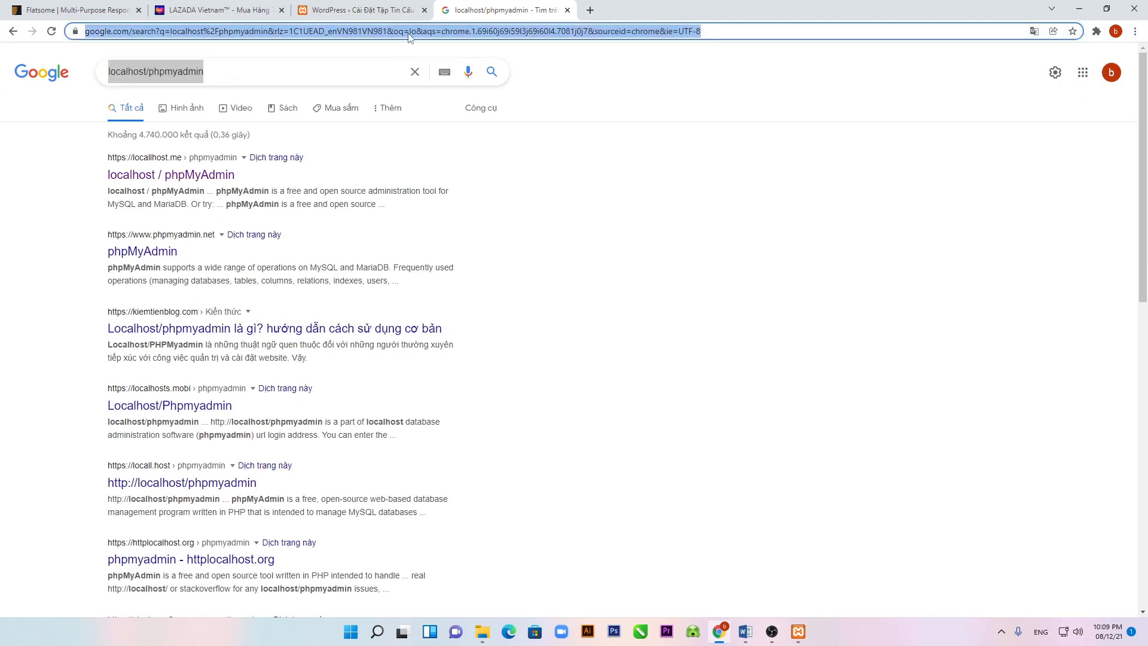
pyautogui.hotkey('ctrl', 'v')
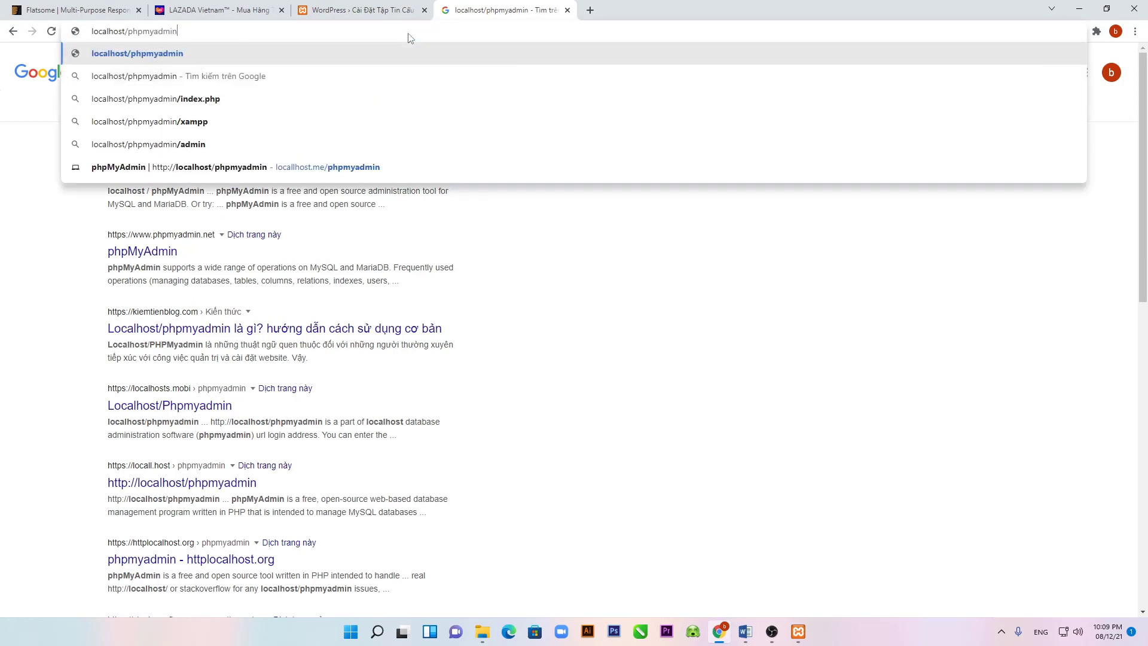
pyautogui.press('Return')
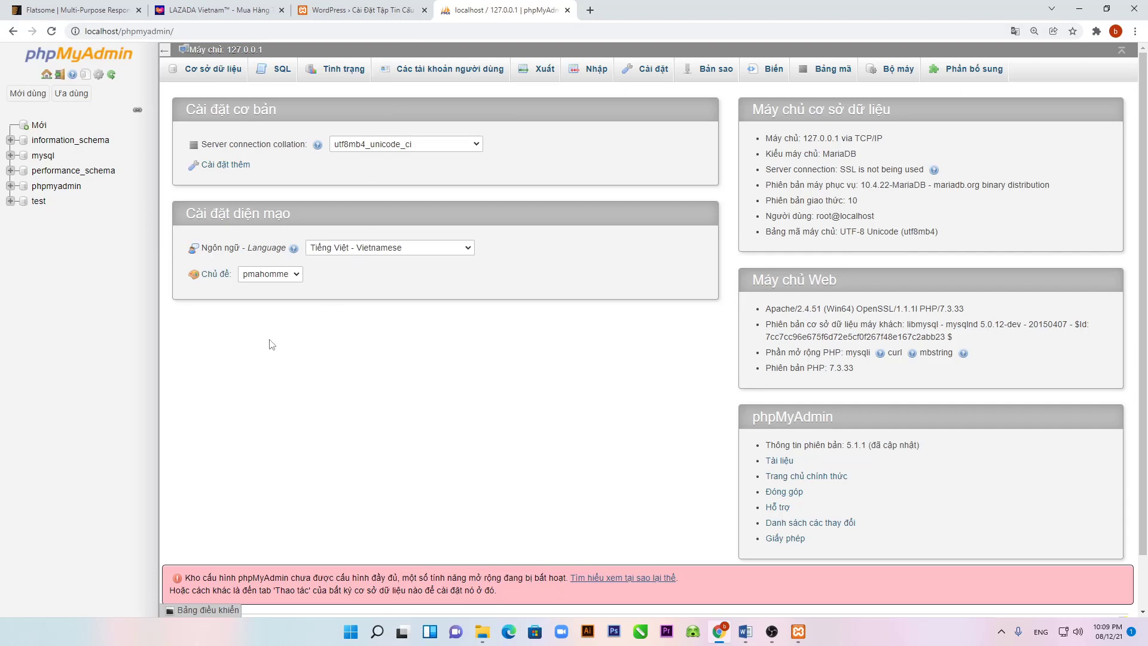
pyautogui.click(567, 10)
# Step: Switch to XAMPP and open phpMyAdmin through the MySQL row's Admin button
pyautogui.hotkey('alt', 'Tab')
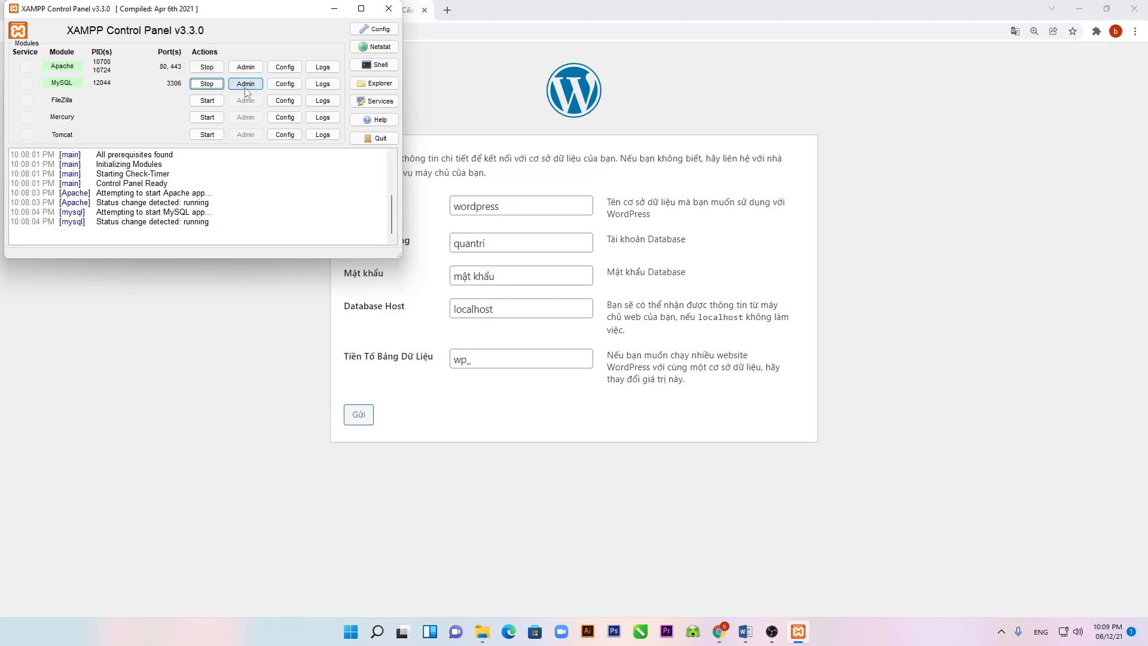
pyautogui.click(245, 84)
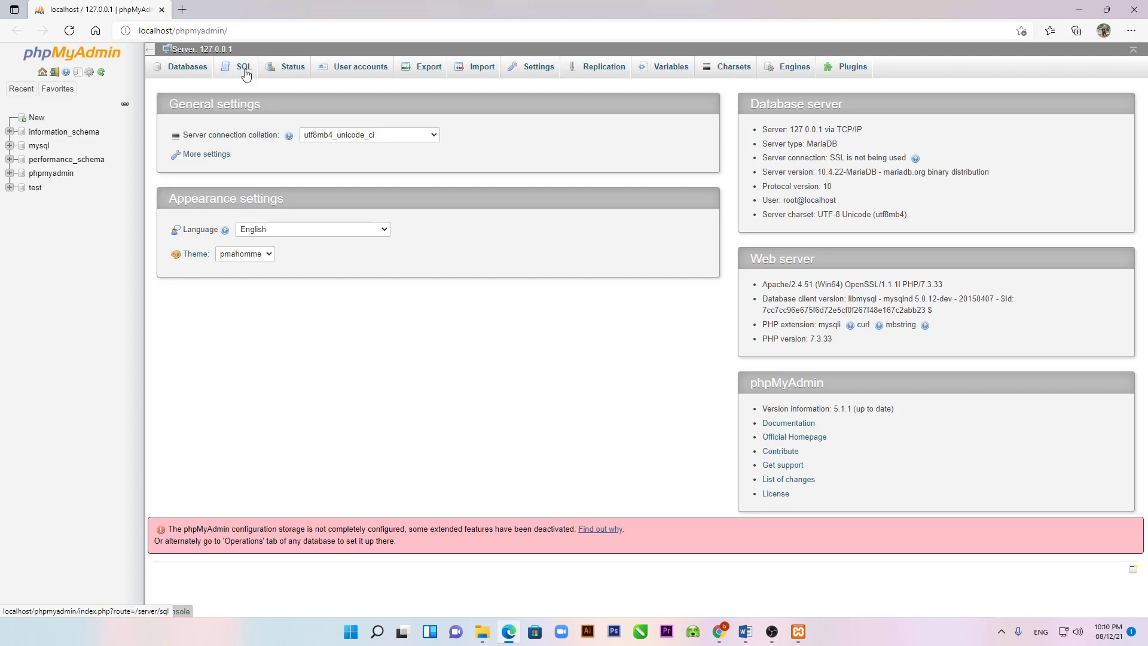
# Step: Try opening phpMyAdmin's User accounts tab
pyautogui.click(372, 68)
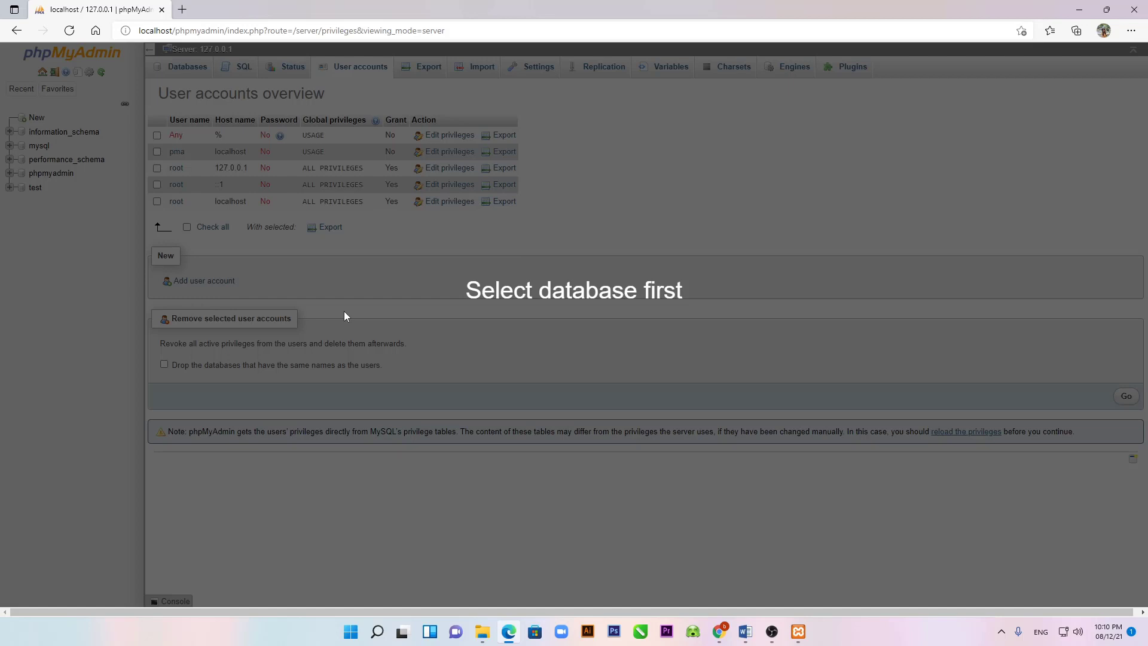
pyautogui.doubleClick(505, 295)
pyautogui.click(507, 308)
# Step: Reload localhost/phpmyadmin, open User accounts, and choose Add user account
pyautogui.click(476, 27)
pyautogui.click(478, 26)
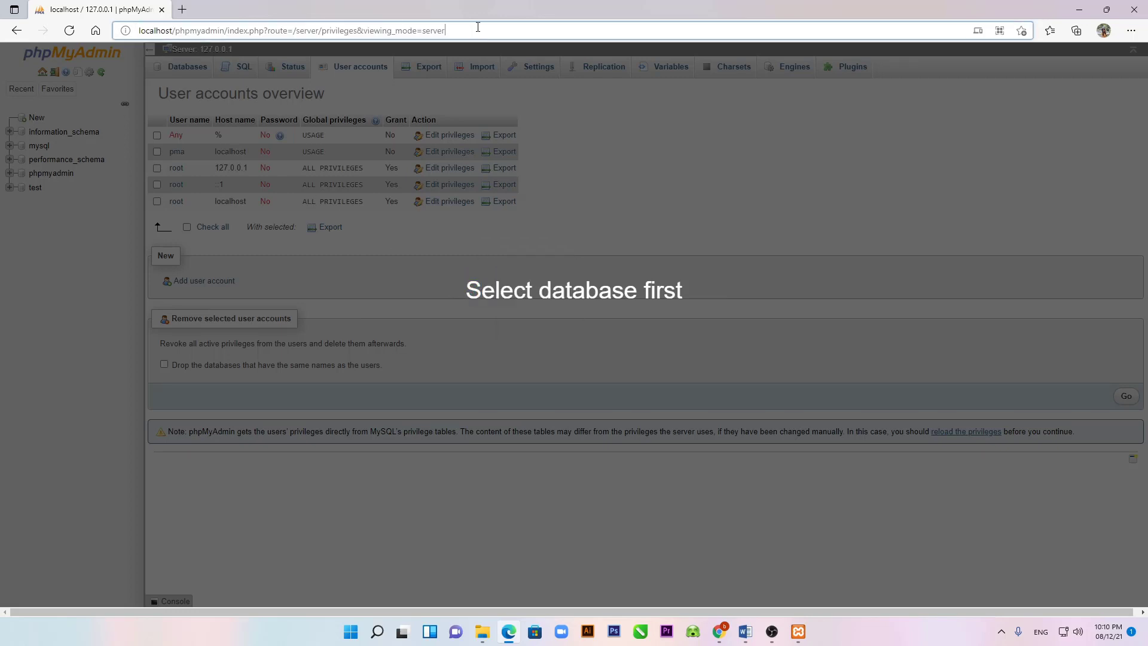
pyautogui.press('BackSpace')
pyautogui.press('BackSpace')
pyautogui.press('BackSpace')
pyautogui.press('BackSpace')
pyautogui.press('BackSpace')
pyautogui.press('BackSpace')
pyautogui.press('BackSpace')
pyautogui.press('BackSpace')
pyautogui.press('BackSpace')
pyautogui.press('BackSpace')
pyautogui.press('BackSpace')
pyautogui.press('BackSpace')
pyautogui.press('BackSpace')
pyautogui.press('BackSpace')
pyautogui.press('BackSpace')
pyautogui.press('BackSpace')
pyautogui.press('BackSpace')
pyautogui.press('BackSpace')
pyautogui.press('BackSpace')
pyautogui.press('BackSpace')
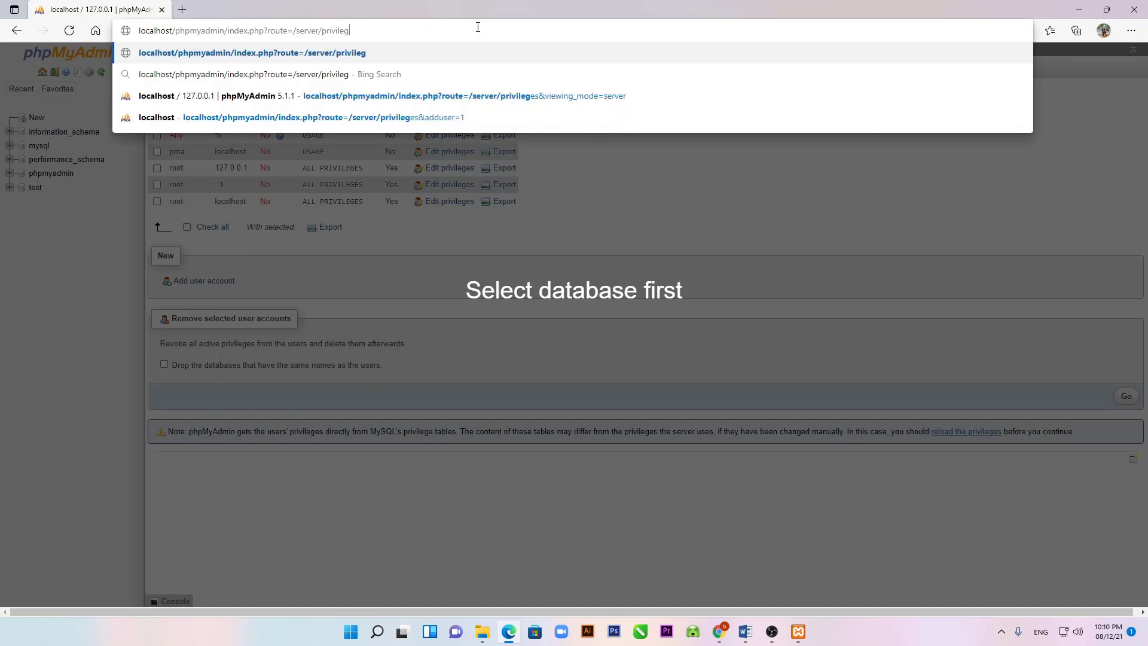
pyautogui.press('BackSpace')
pyautogui.press('BackSpace')
pyautogui.press('BackSpace')
pyautogui.press('BackSpace')
pyautogui.press('BackSpace')
pyautogui.press('BackSpace')
pyautogui.press('BackSpace')
pyautogui.press('BackSpace')
pyautogui.press('BackSpace')
pyautogui.press('BackSpace')
pyautogui.press('BackSpace')
pyautogui.press('BackSpace')
pyautogui.press('BackSpace')
pyautogui.press('BackSpace')
pyautogui.press('BackSpace')
pyautogui.press('BackSpace')
pyautogui.press('BackSpace')
pyautogui.press('BackSpace')
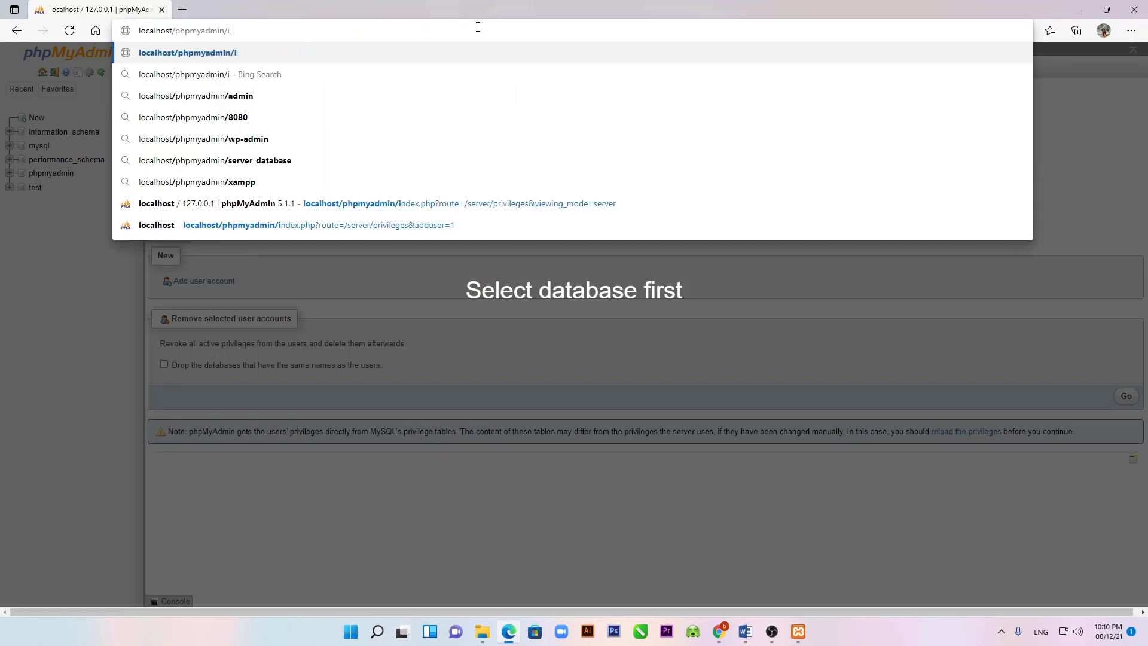
pyautogui.press('BackSpace')
pyautogui.press('Return')
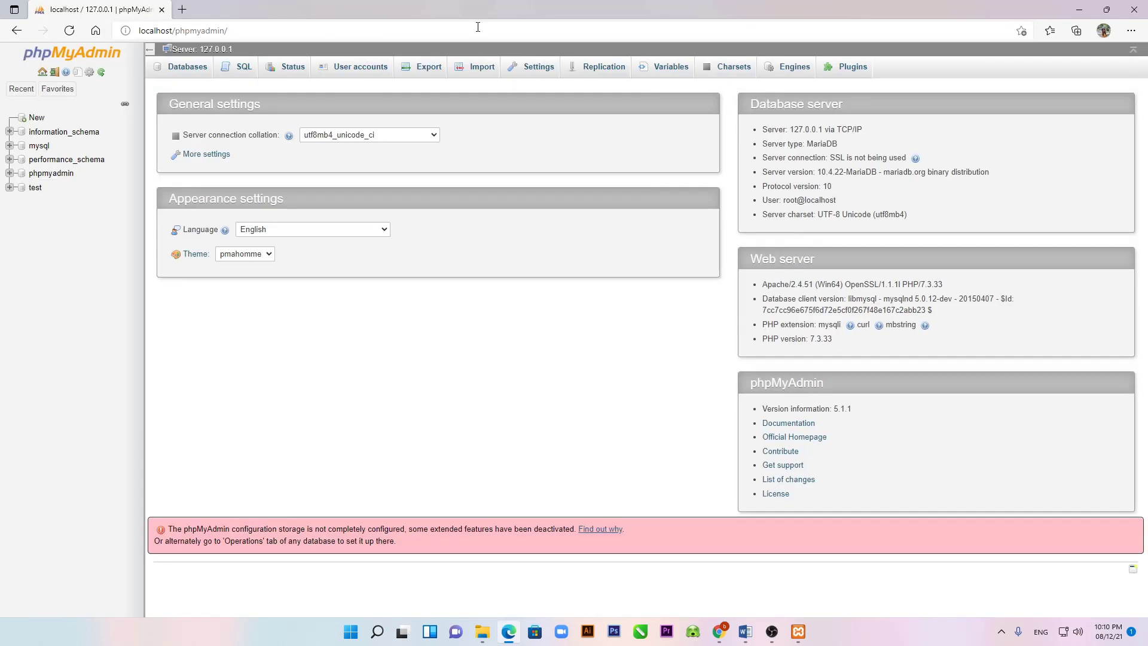
pyautogui.click(372, 69)
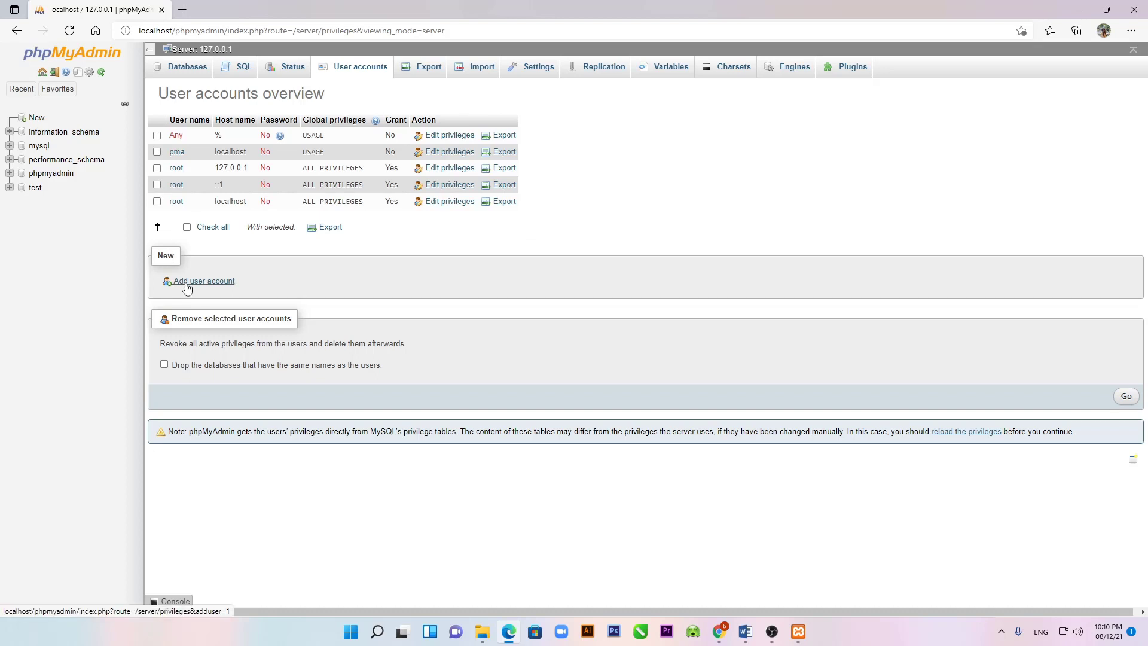
pyautogui.click(185, 282)
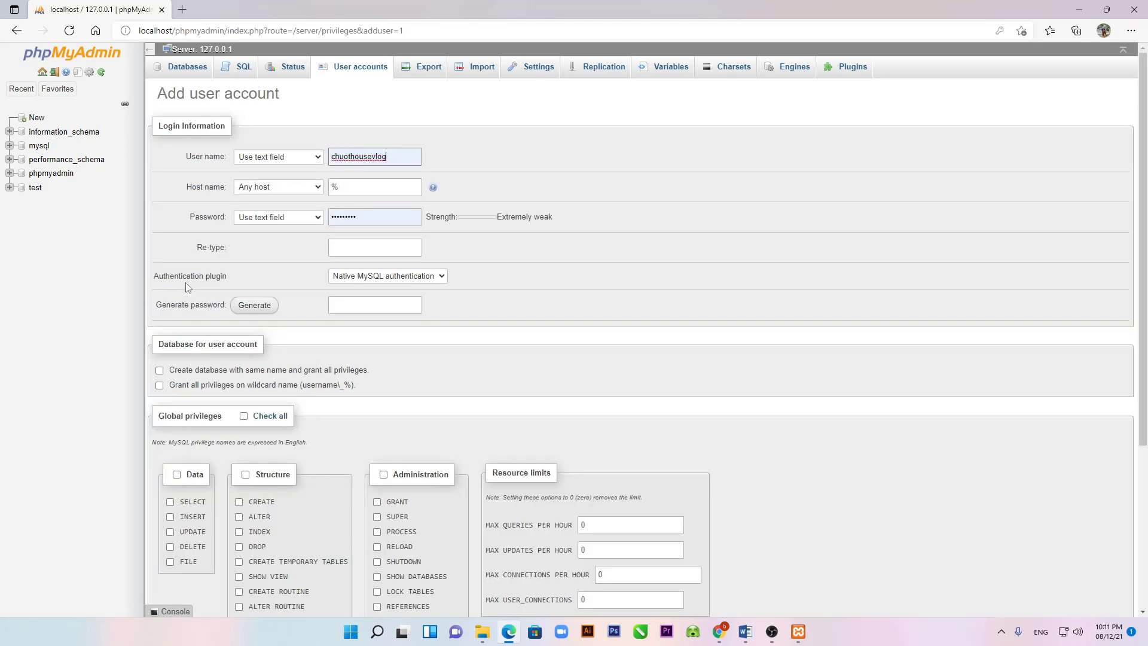
# Step: Enter user name shopchuothouse and restrict the host to Local (localhost)
pyautogui.doubleClick(402, 155)
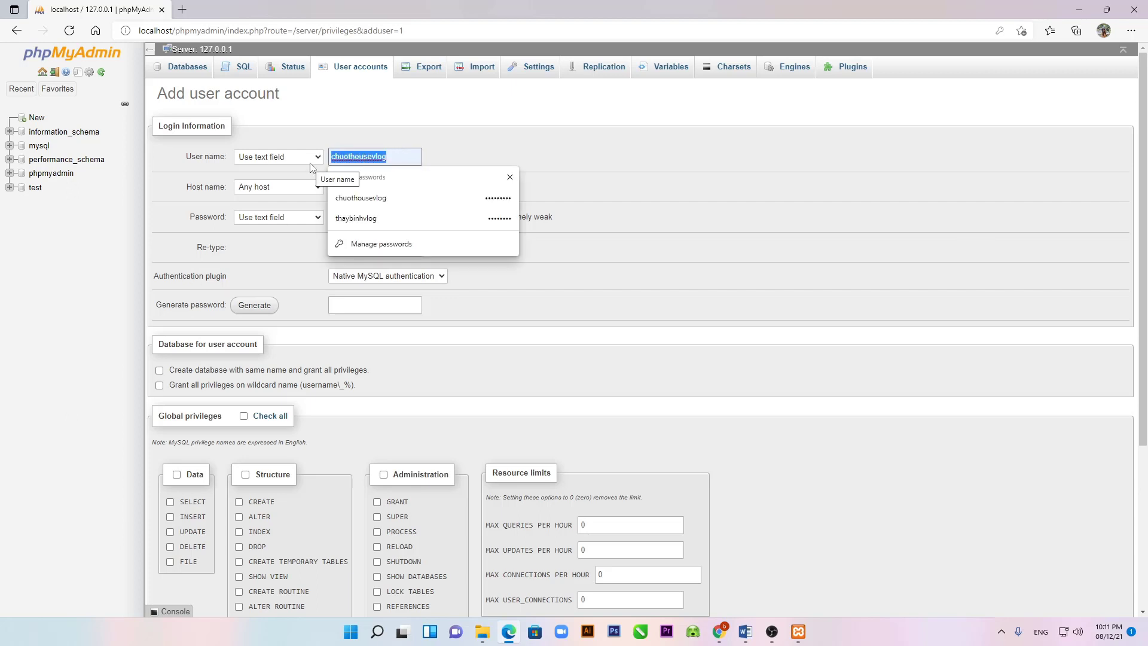
pyautogui.write('s')
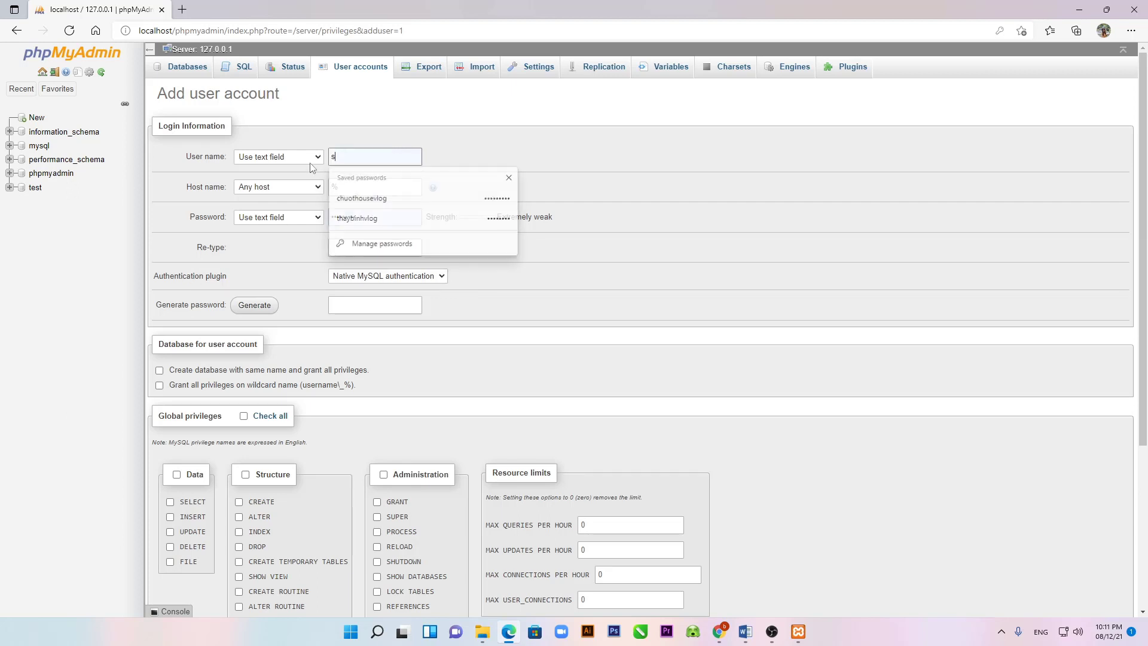
pyautogui.write('hopch')
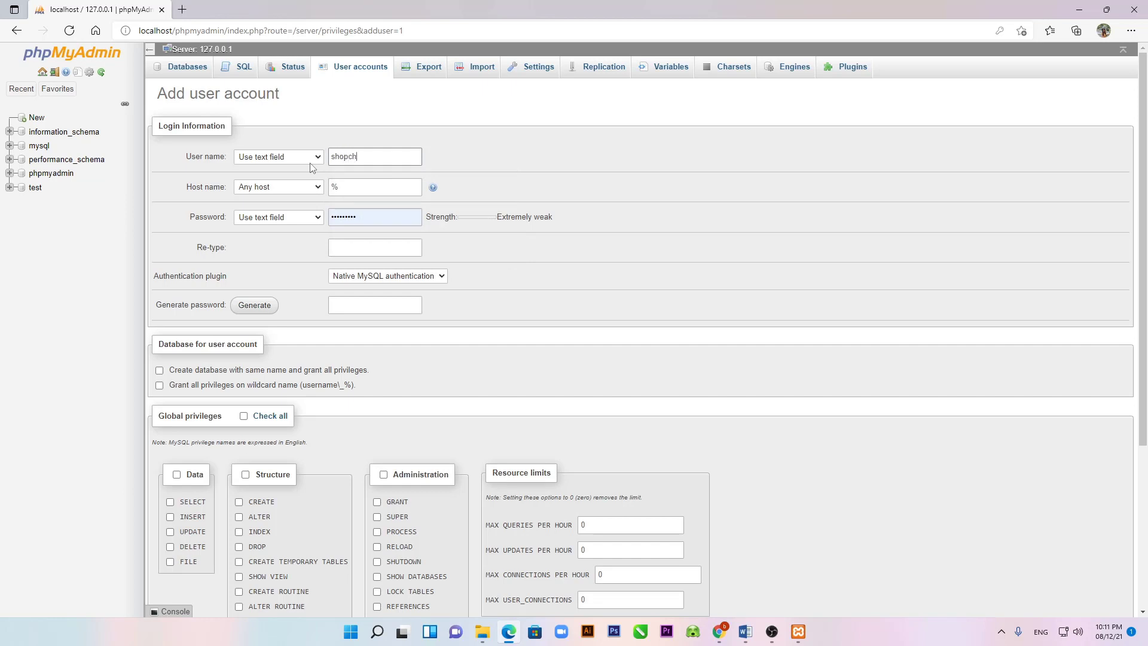
pyautogui.write('uothouse')
pyautogui.click(317, 189)
pyautogui.click(291, 213)
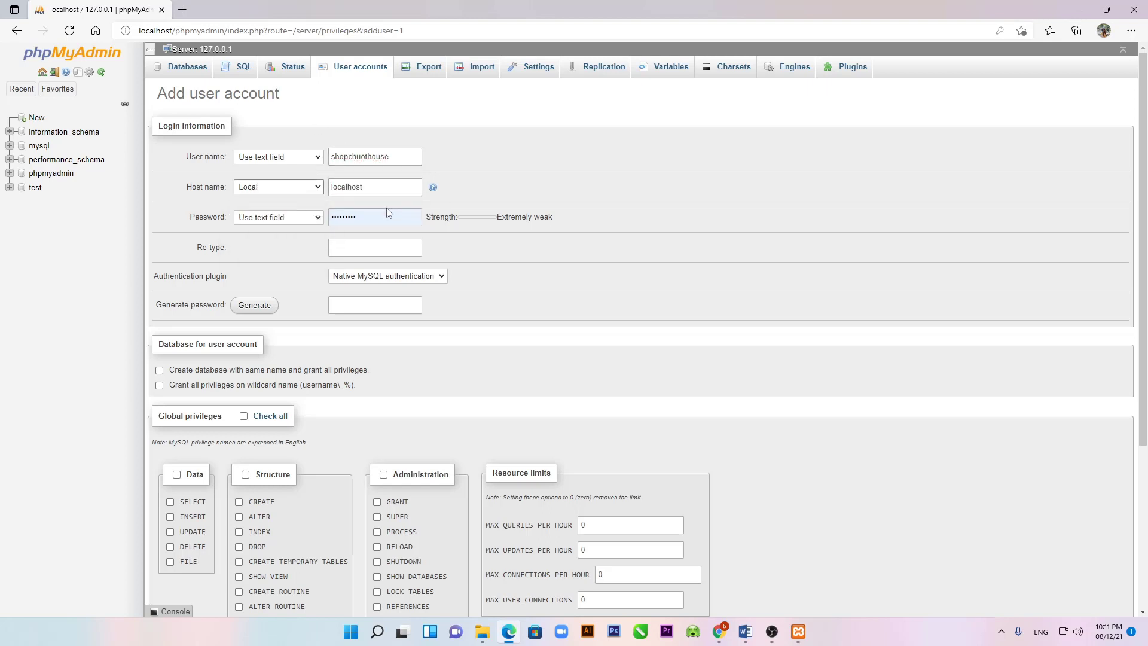
# Step: Enter and confirm the password, keep native MySQL authentication, and create a same-named database
pyautogui.doubleClick(372, 217)
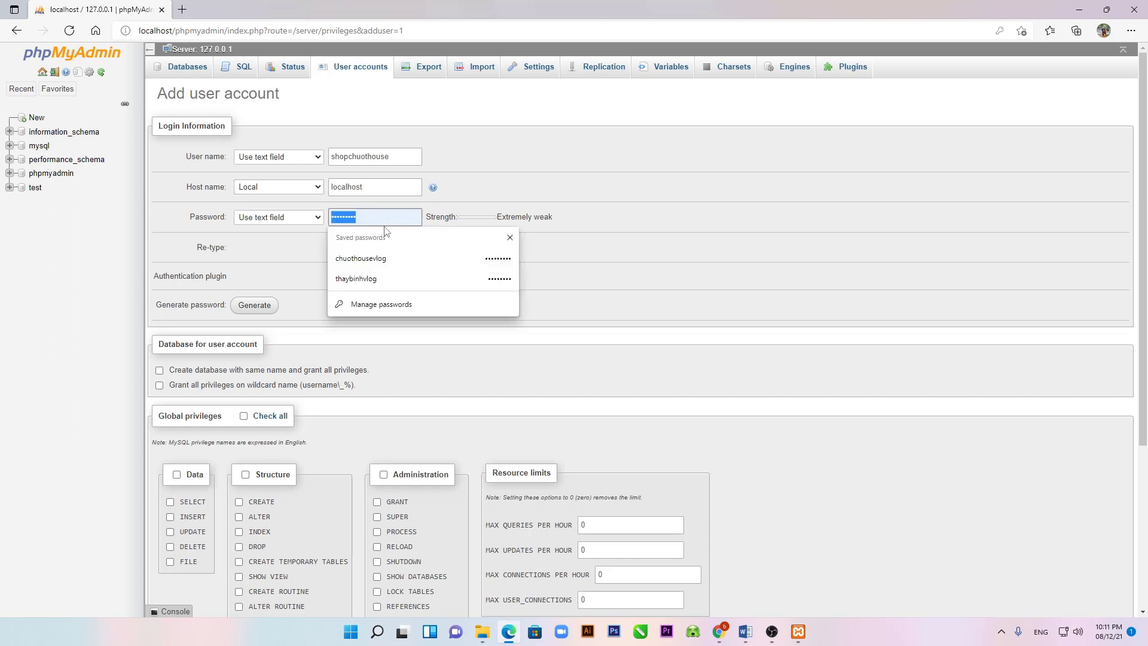
pyautogui.write('12345')
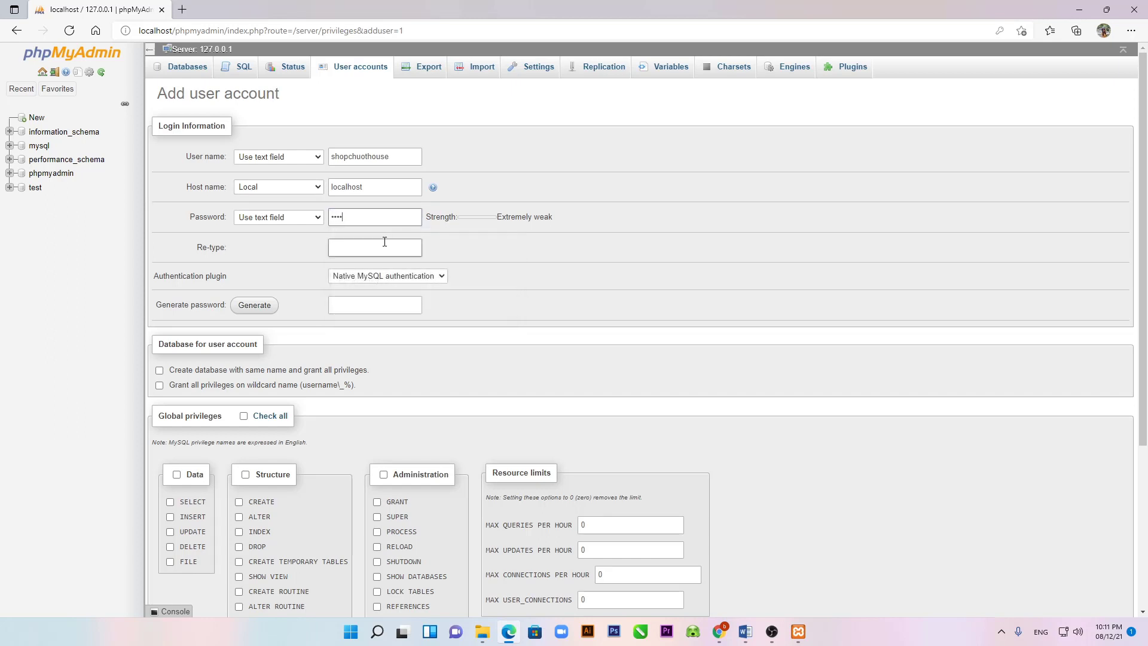
pyautogui.write('6789')
pyautogui.click(355, 251)
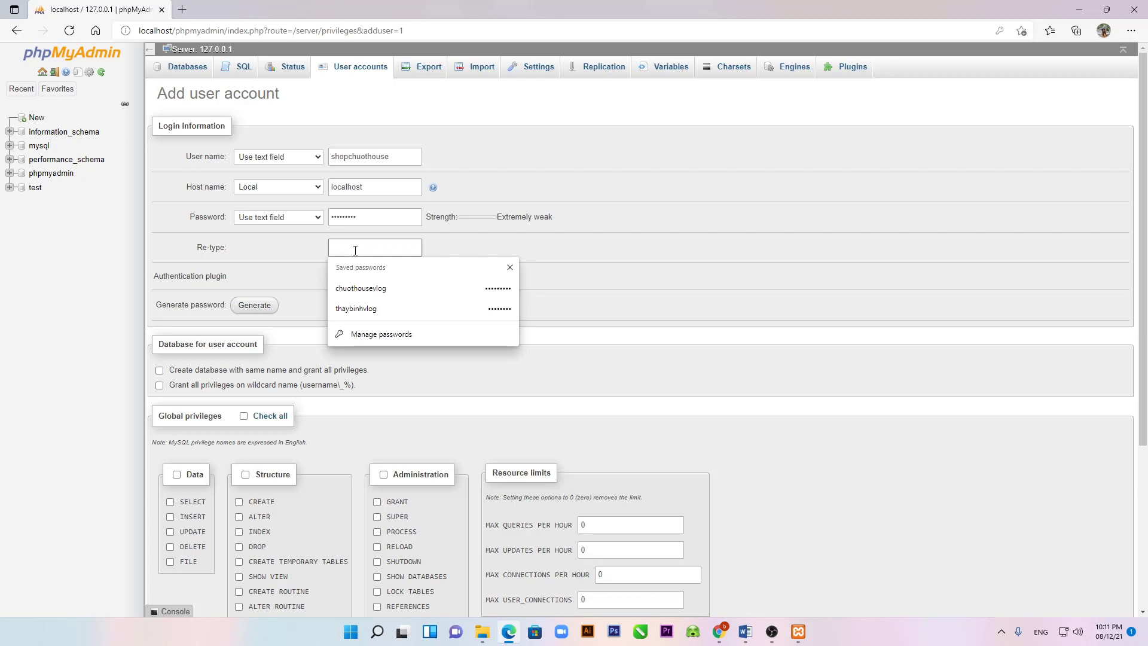
pyautogui.write('123456')
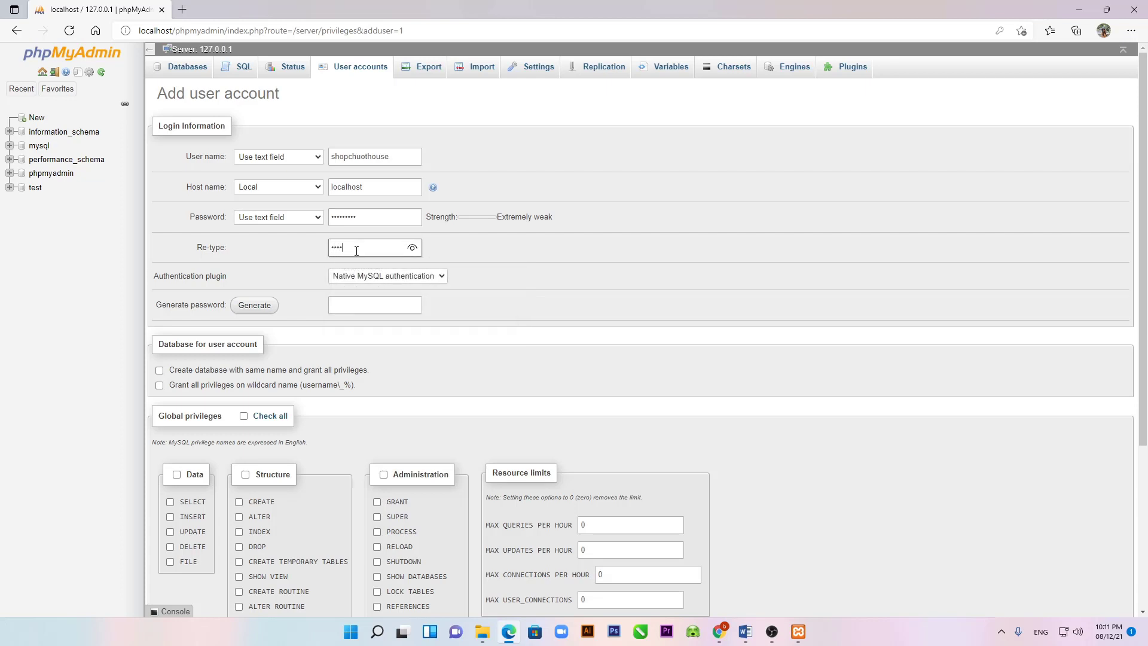
pyautogui.write('789')
pyautogui.click(441, 276)
pyautogui.click(441, 278)
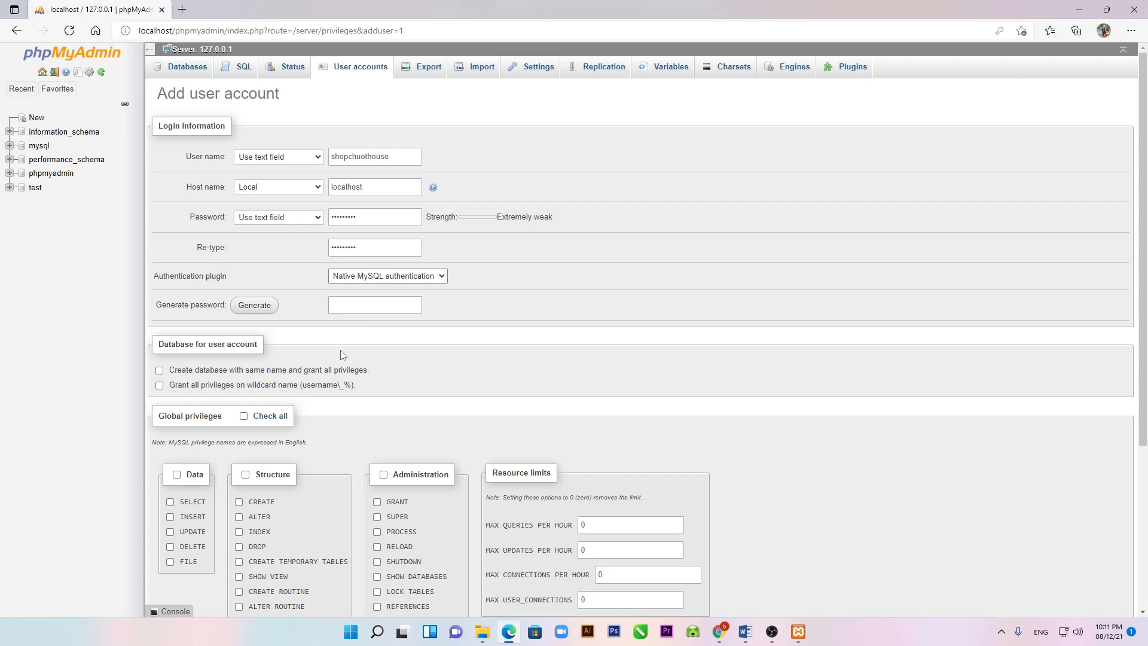
pyautogui.click(187, 372)
# Step: Grant all global privileges, create the account, save its password in Edge, and close Edge
pyautogui.scroll(-2, 303, 384)
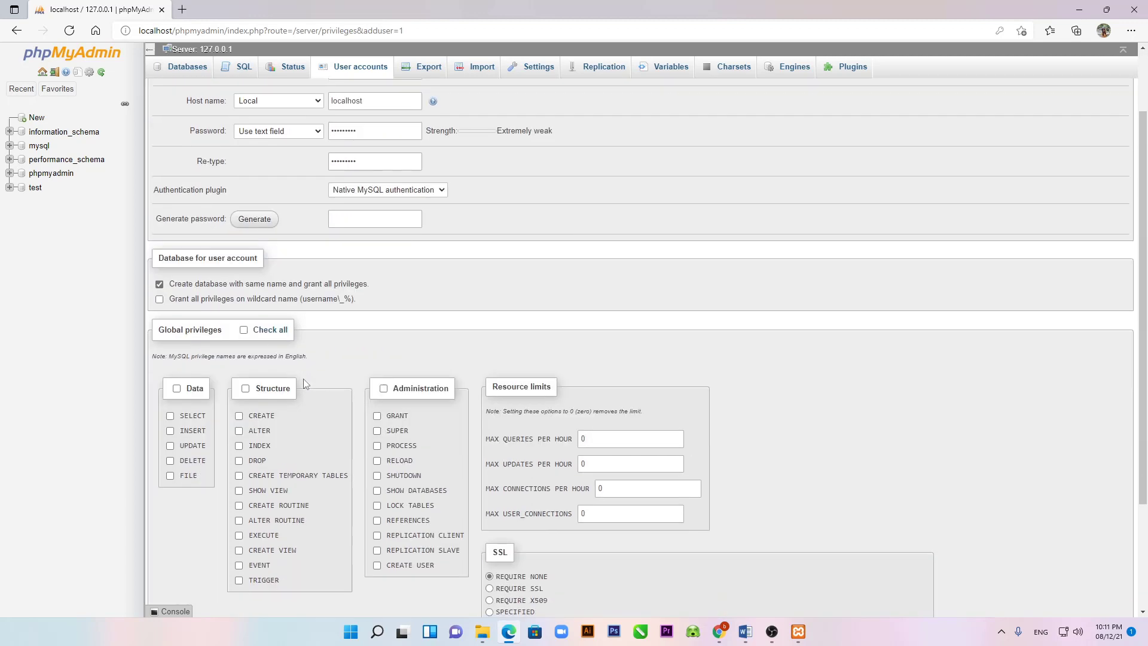
pyautogui.click(243, 330)
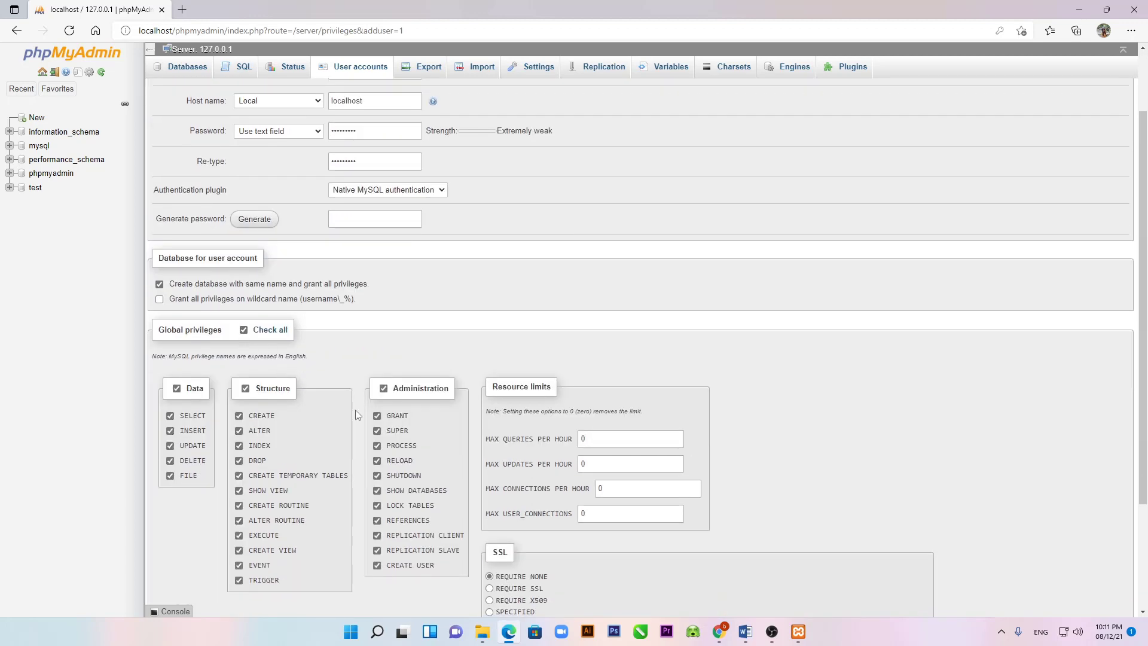
pyautogui.scroll(-3, 356, 410)
pyautogui.click(245, 181)
pyautogui.click(244, 181)
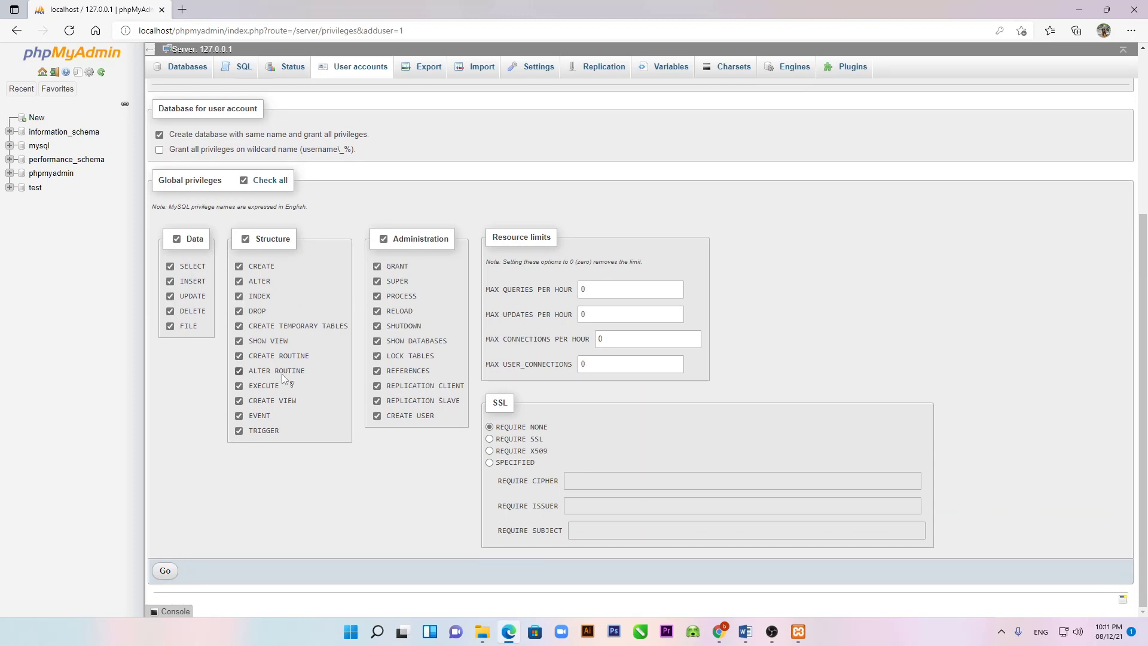
pyautogui.click(165, 571)
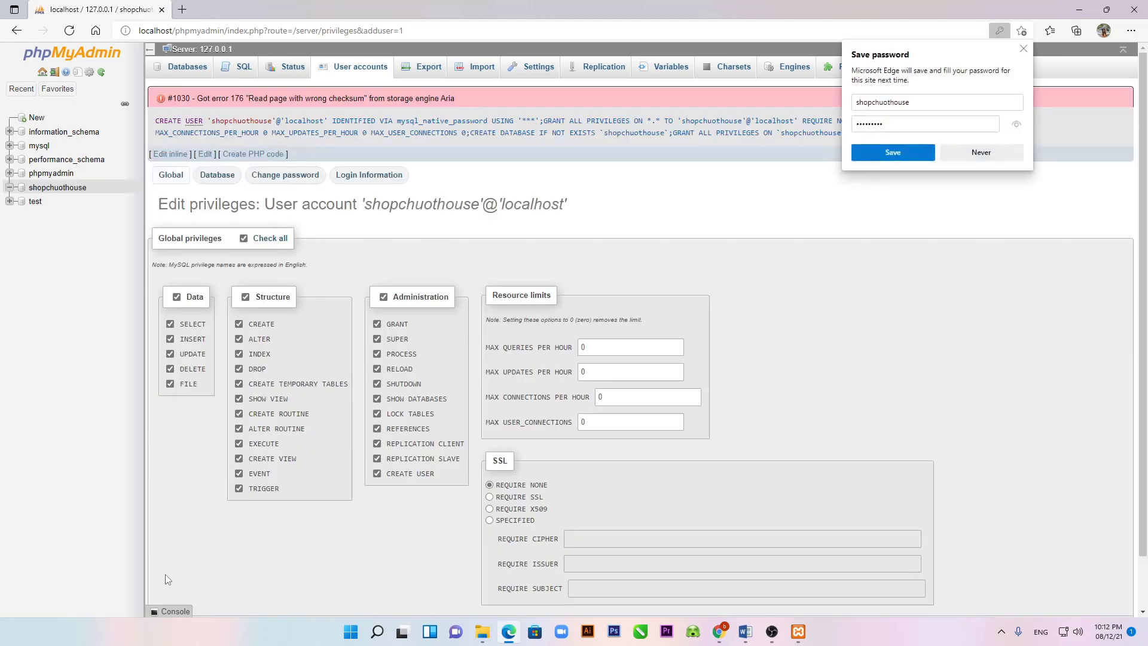
pyautogui.click(909, 155)
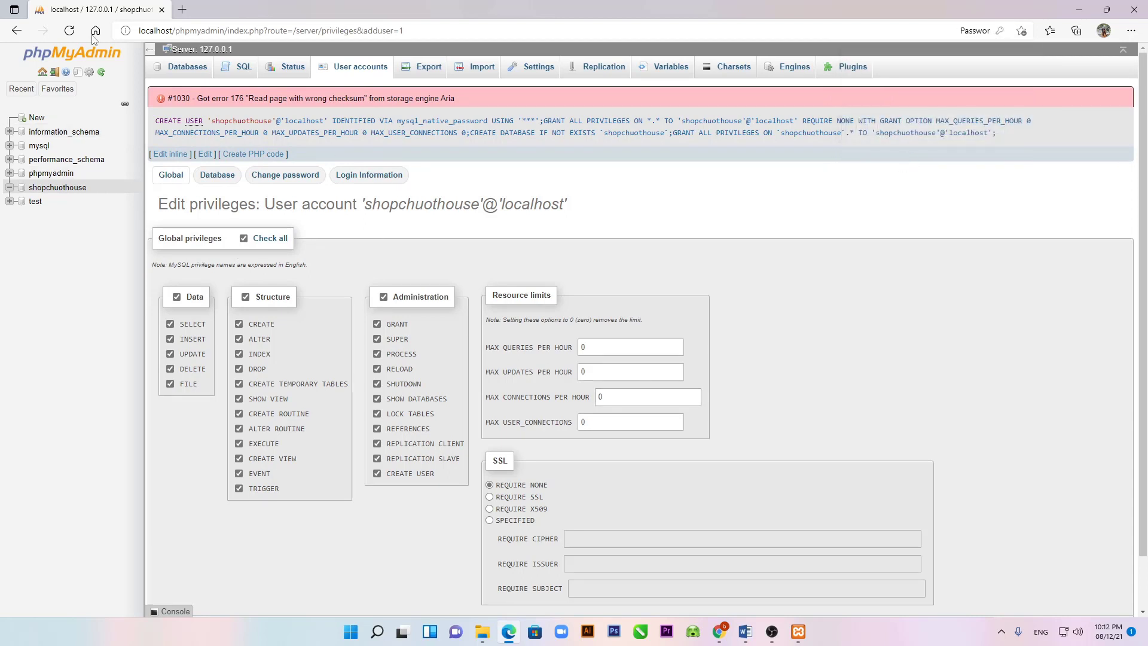
pyautogui.click(1133, 9)
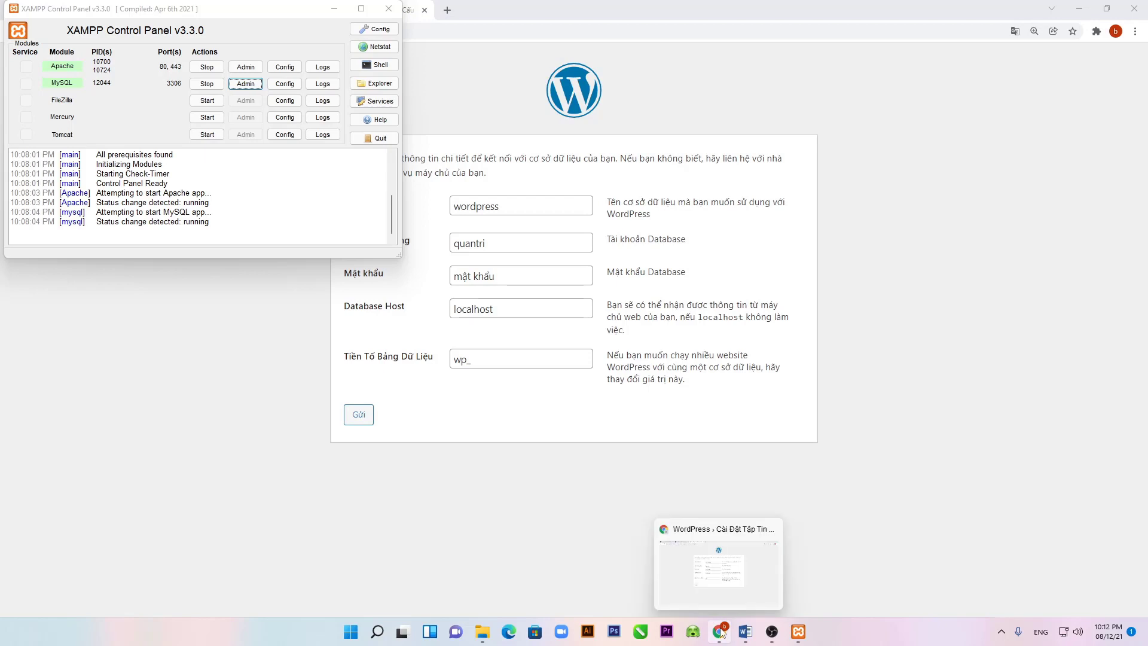
# Step: In the setup form, set database name shopchuothouse and enter the database user name
pyautogui.click(722, 629)
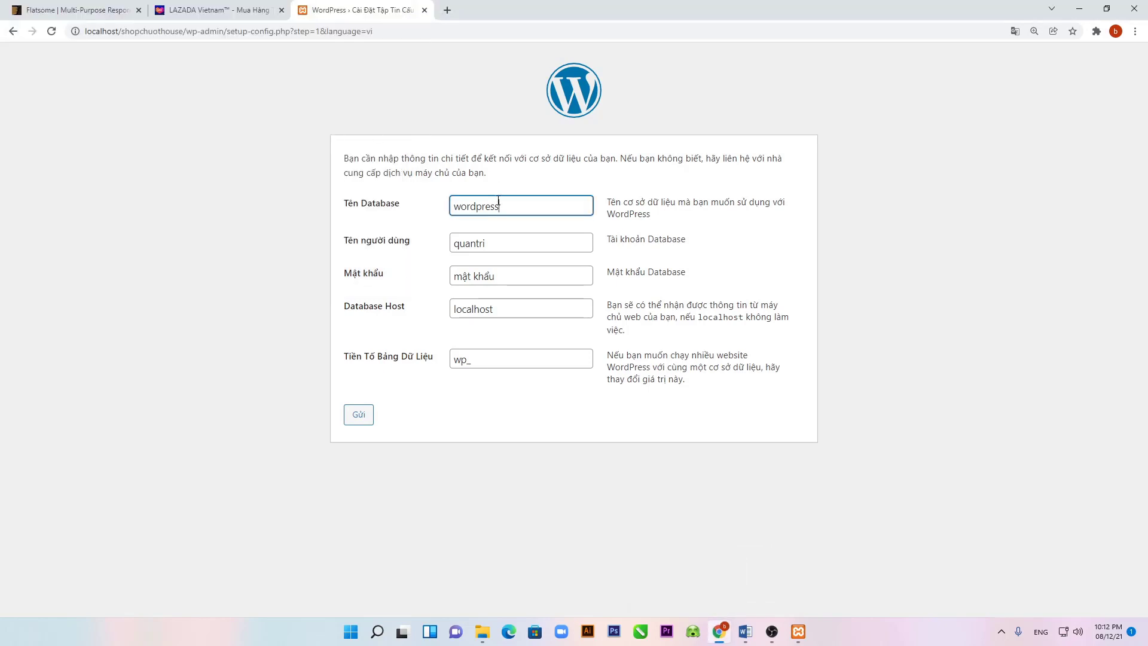
pyautogui.moveTo(523, 205); pyautogui.dragTo(441, 219)
pyautogui.write('shopchuothouse')
pyautogui.click(507, 246)
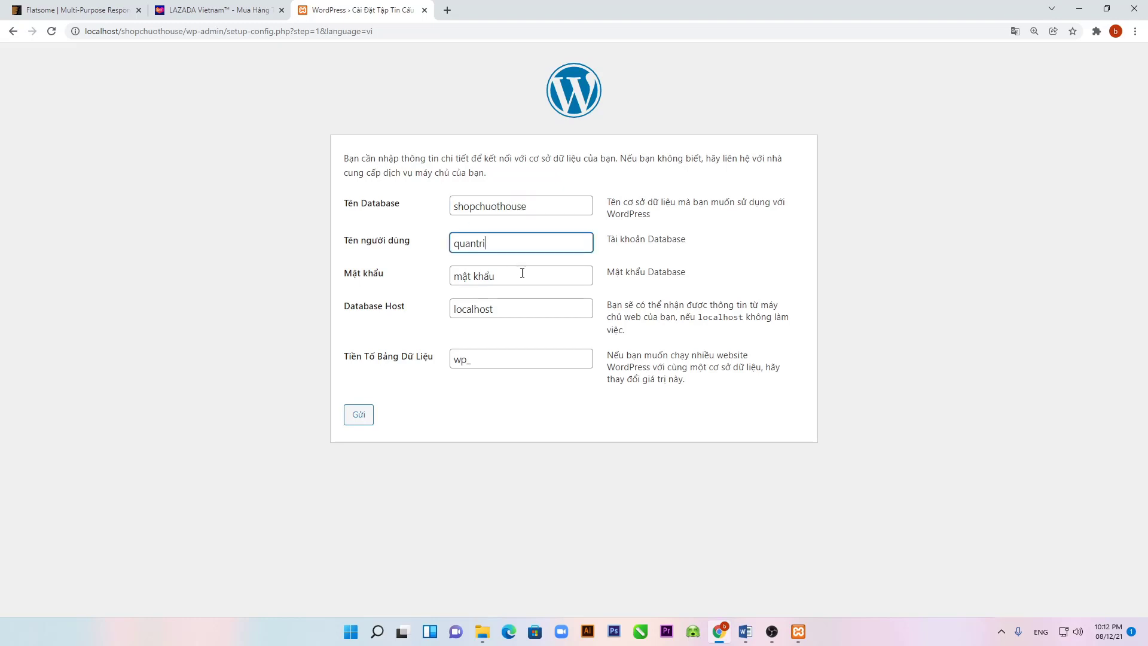
pyautogui.moveTo(525, 246); pyautogui.dragTo(419, 239)
pyautogui.write('Nguyenthanhb')
pyautogui.press('BackSpace')
pyautogui.press('BackSpace')
pyautogui.press('BackSpace')
pyautogui.press('BackSpace')
pyautogui.press('BackSpace')
pyautogui.press('BackSpace')
pyautogui.write('ThanhBinh')
# Step: Enter the database password, put the same value in Database Host, and submit
pyautogui.click(462, 275)
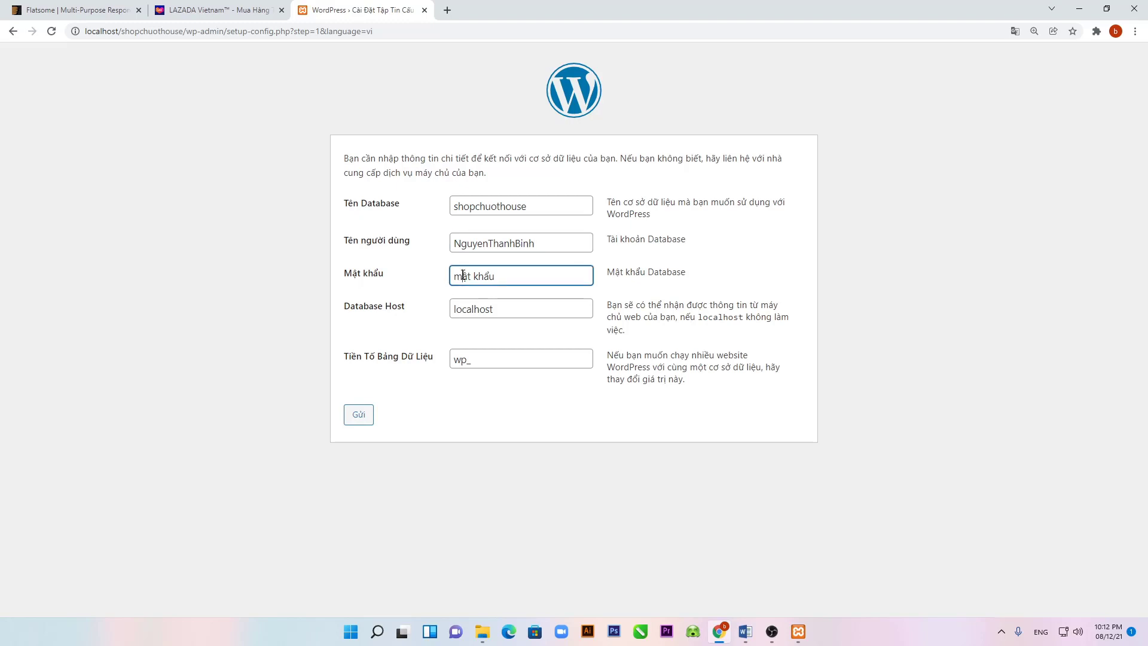
pyautogui.write('123456789')
pyautogui.moveTo(559, 272); pyautogui.dragTo(420, 272)
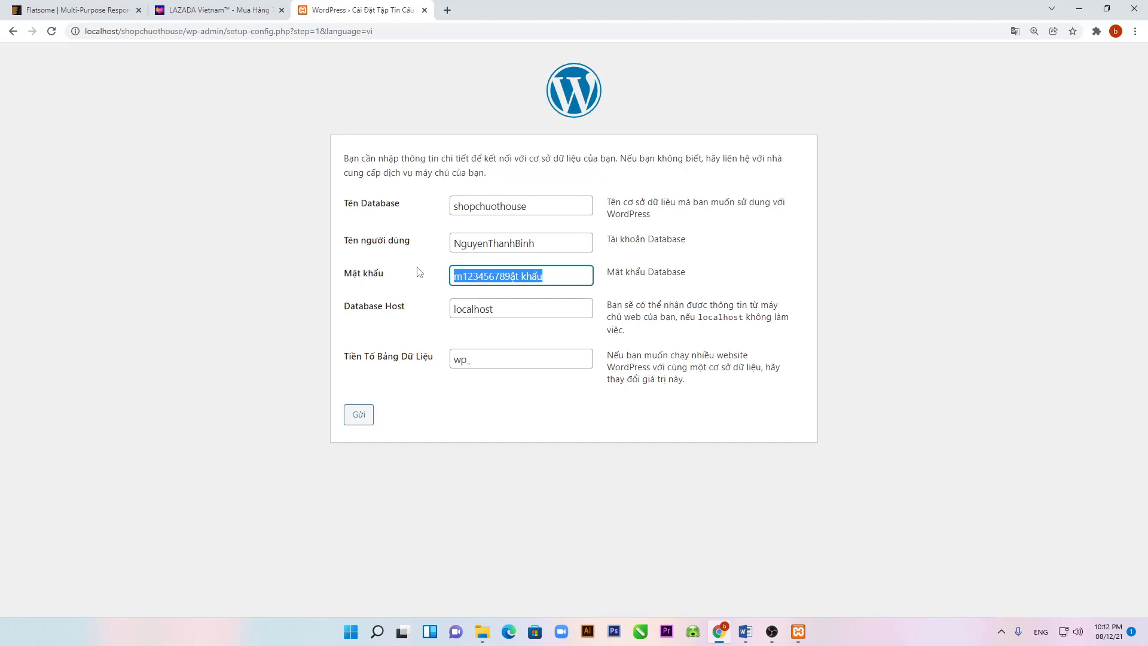
pyautogui.write('12345')
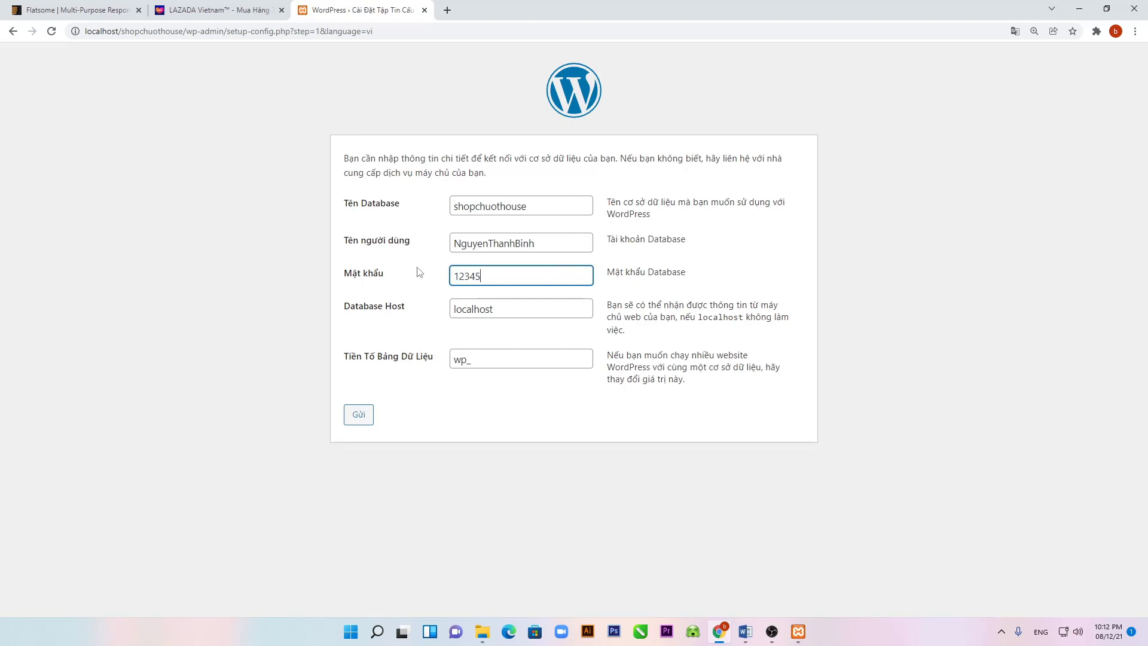
pyautogui.write('6789')
pyautogui.press('Tab')
pyautogui.write('12')
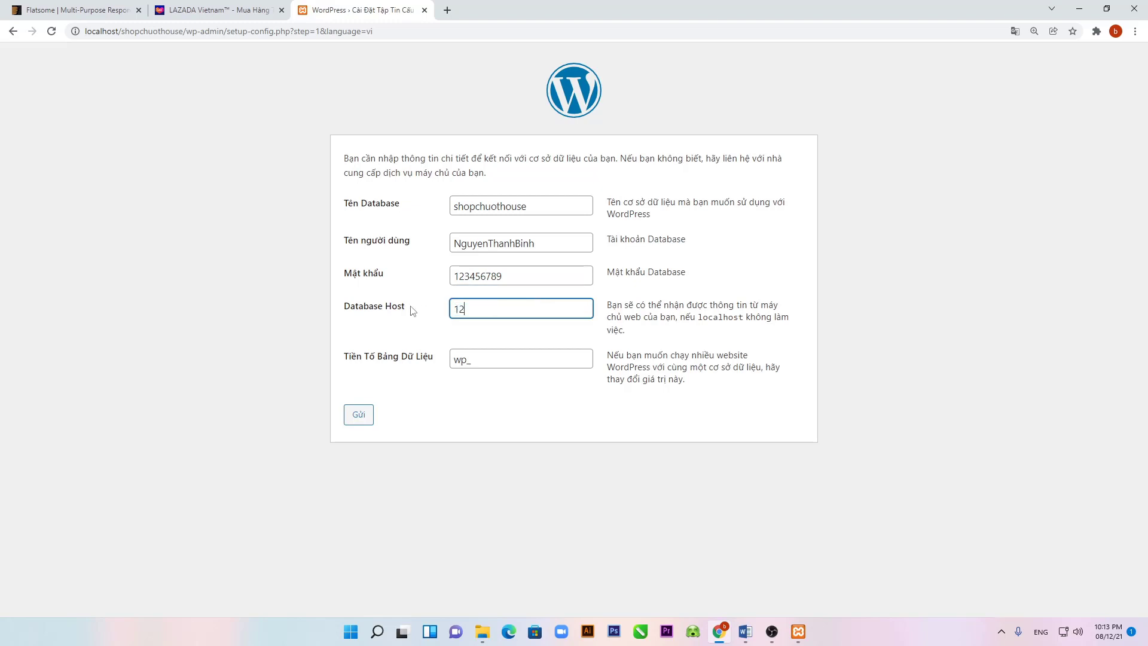
pyautogui.write('3456789')
pyautogui.click(364, 415)
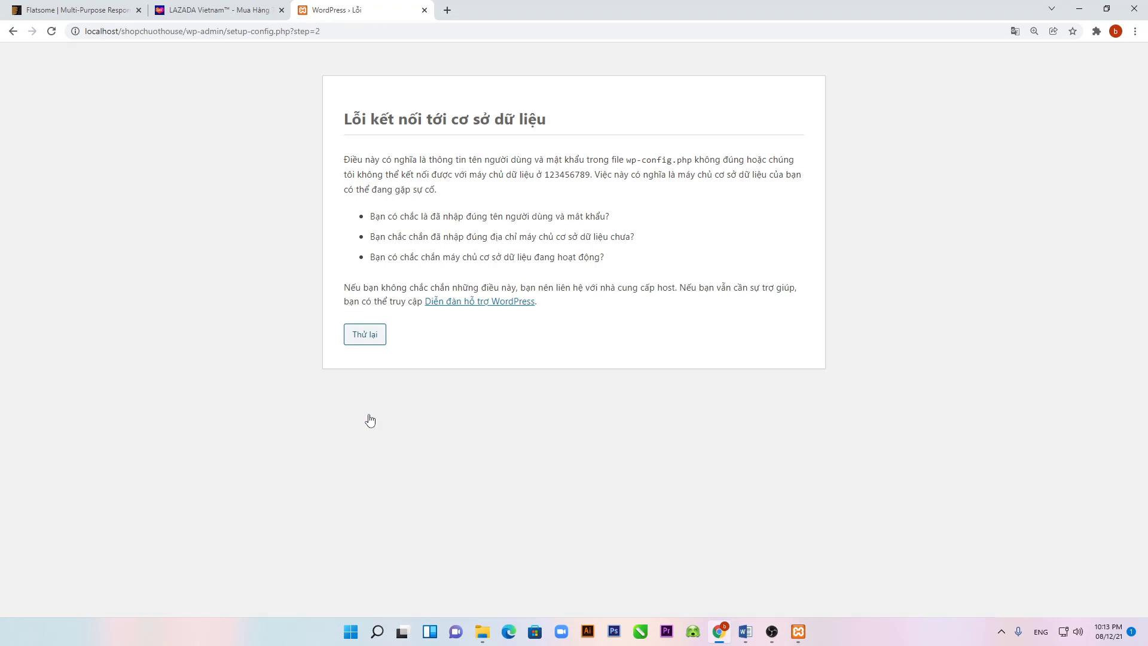
# Step: Back on the form, clear Database Host and re-enter the database password
pyautogui.click(365, 340)
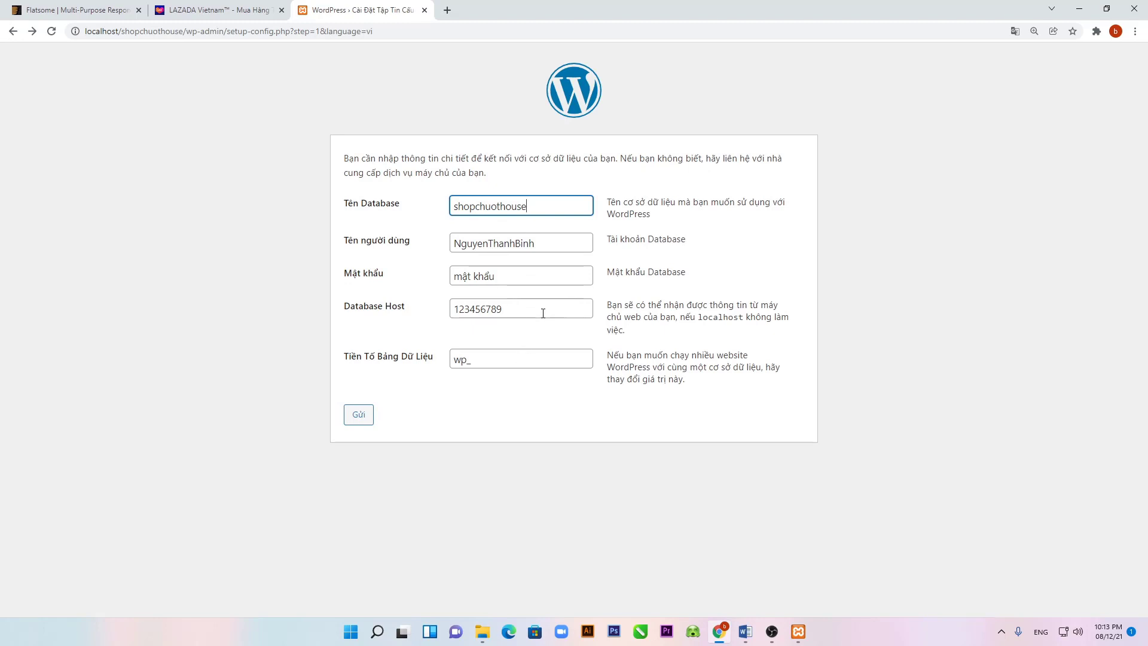
pyautogui.click(534, 277)
pyautogui.moveTo(513, 309); pyautogui.dragTo(411, 318)
pyautogui.press('BackSpace')
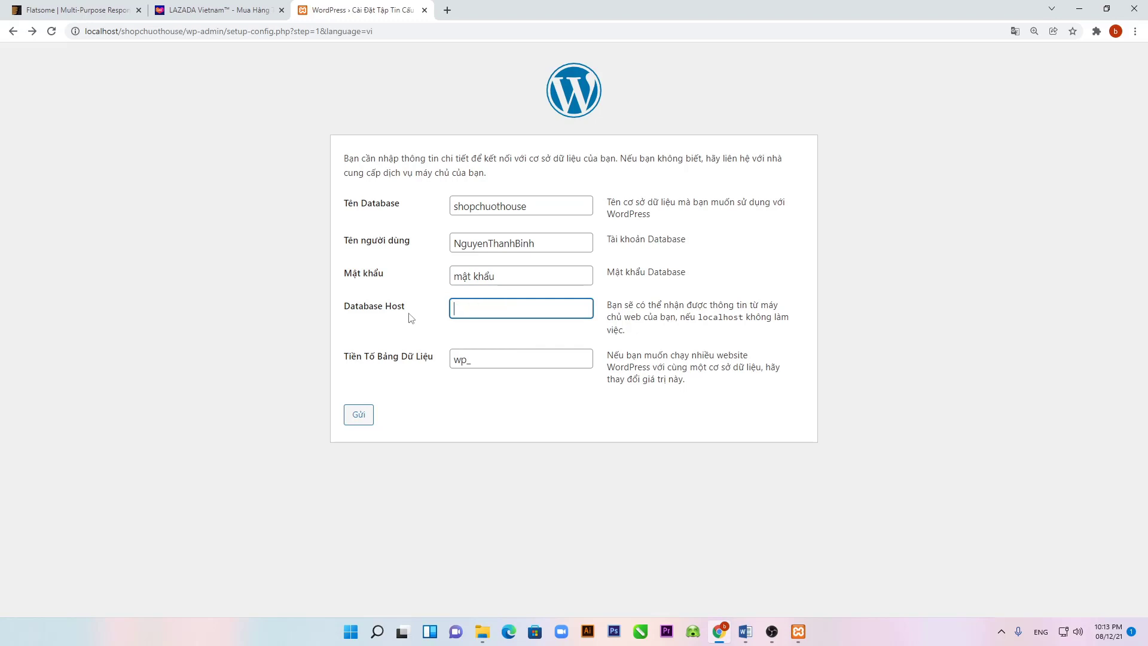
pyautogui.click(496, 275)
pyautogui.moveTo(505, 276); pyautogui.dragTo(438, 280)
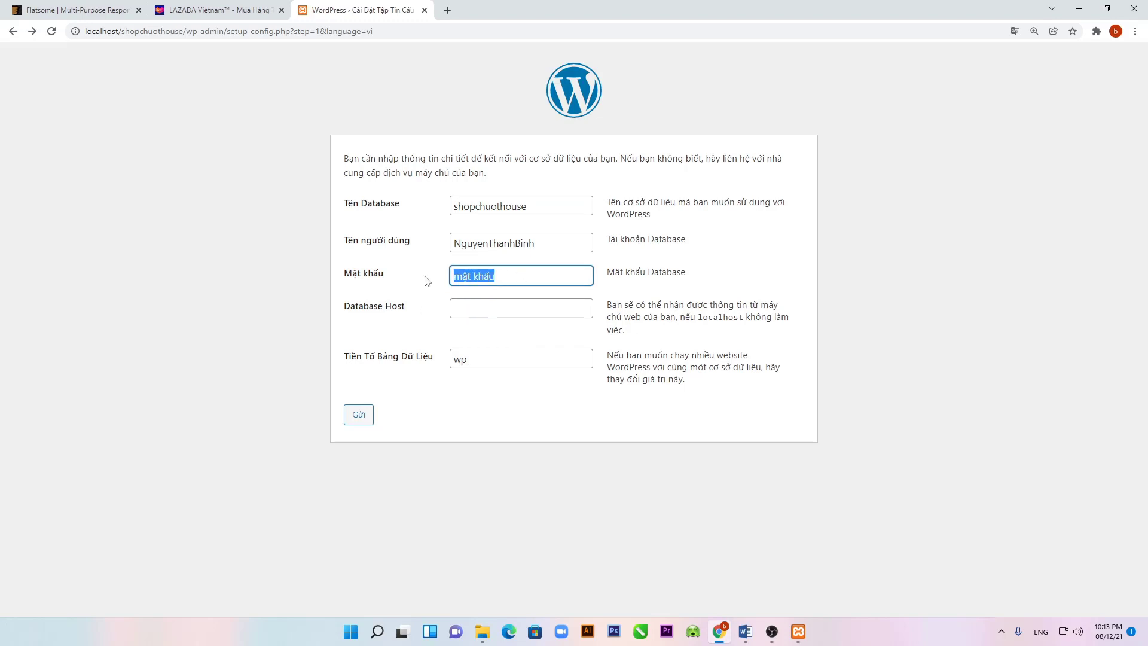
pyautogui.write('12345')
pyautogui.press('BackSpace')
pyautogui.press('BackSpace')
pyautogui.press('BackSpace')
pyautogui.press('BackSpace')
pyautogui.write('123456789')
# Step: Copy shopchuothouse into Database Host and resubmit the connection details
pyautogui.moveTo(531, 206); pyautogui.dragTo(429, 209)
pyautogui.rightClick(474, 206)
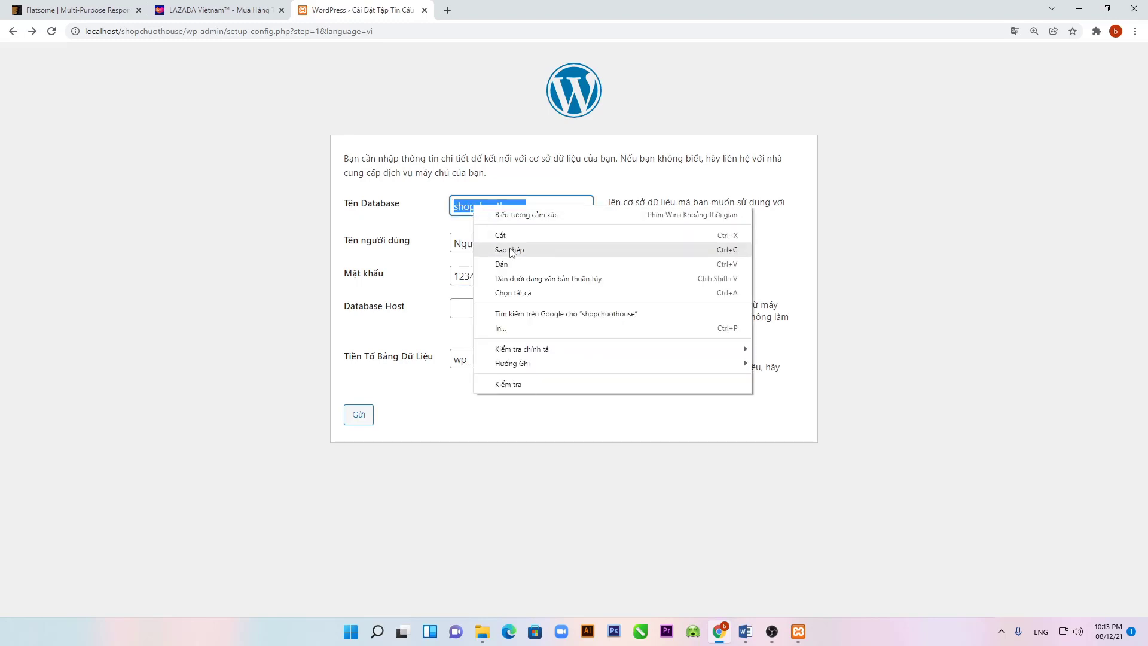
pyautogui.click(507, 249)
pyautogui.click(477, 304)
pyautogui.hotkey('ctrl', 'v')
pyautogui.click(360, 415)
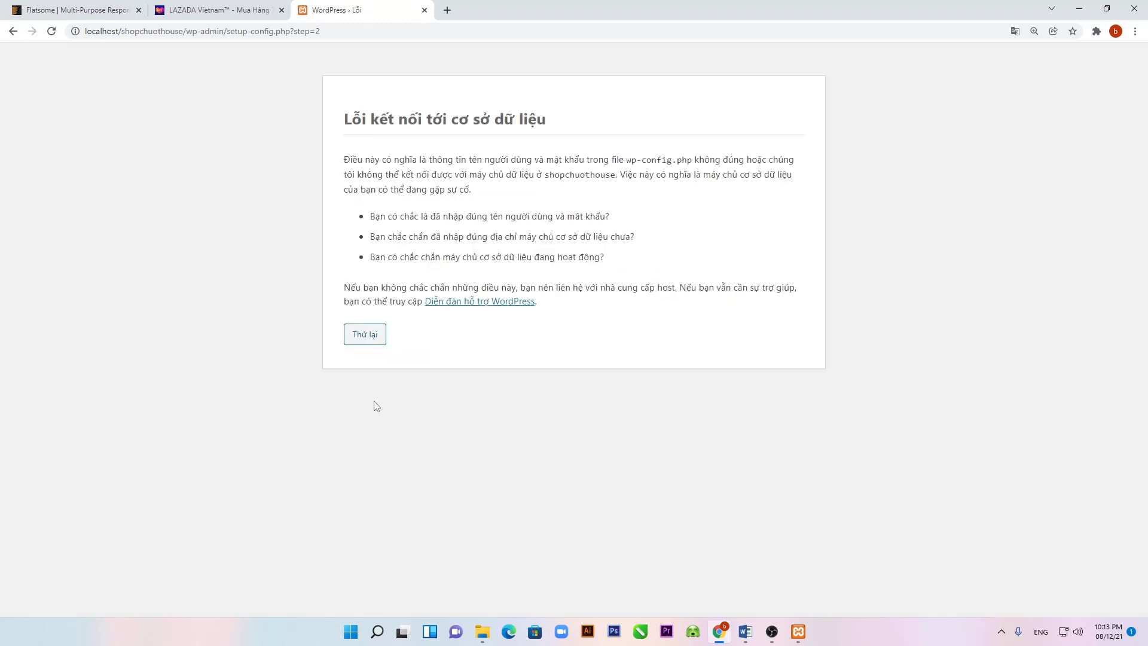
# Step: Retry with Database Host left empty, then check the XAMPP control panel
pyautogui.click(372, 333)
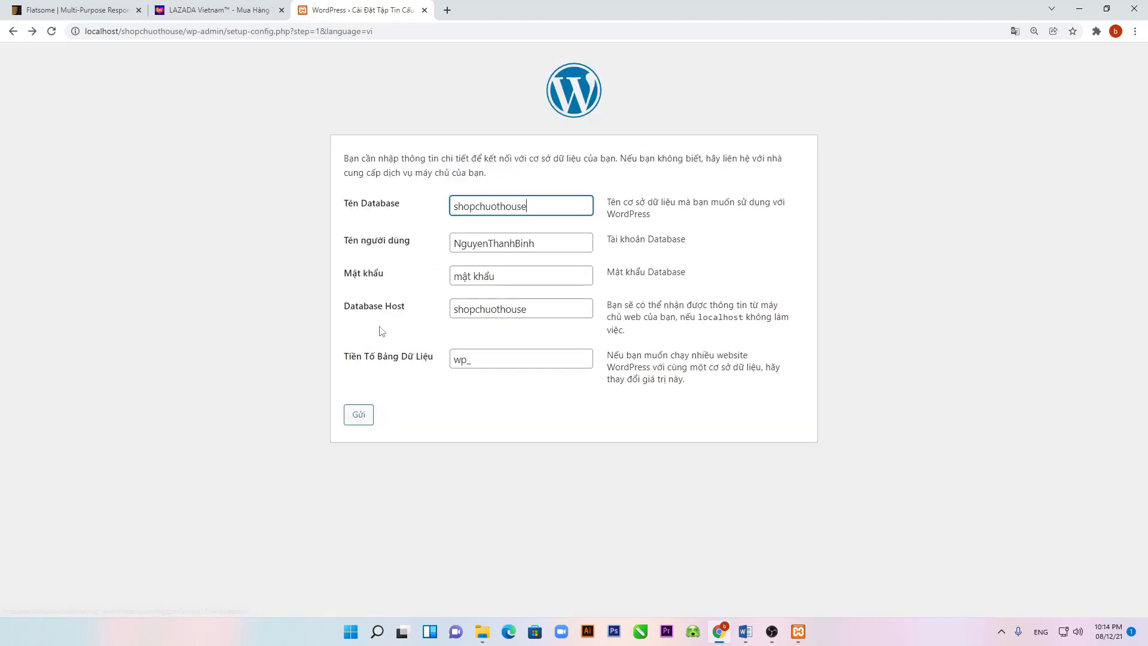
pyautogui.moveTo(548, 307); pyautogui.dragTo(416, 310)
pyautogui.press('BackSpace')
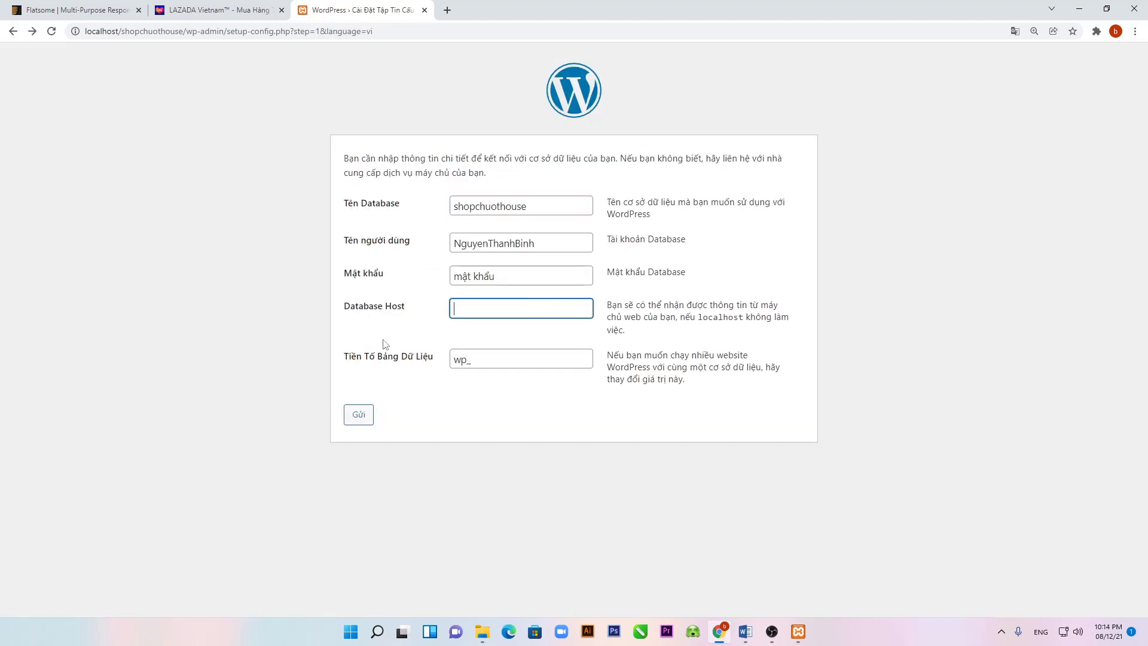
pyautogui.click(361, 417)
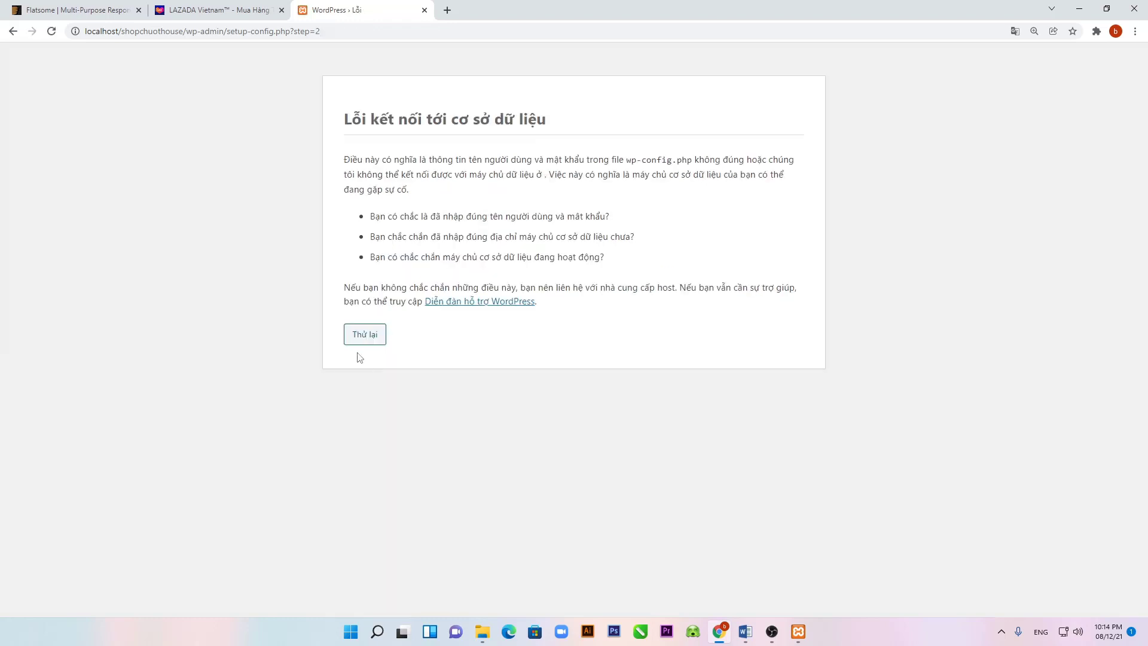
pyautogui.click(358, 339)
pyautogui.click(799, 639)
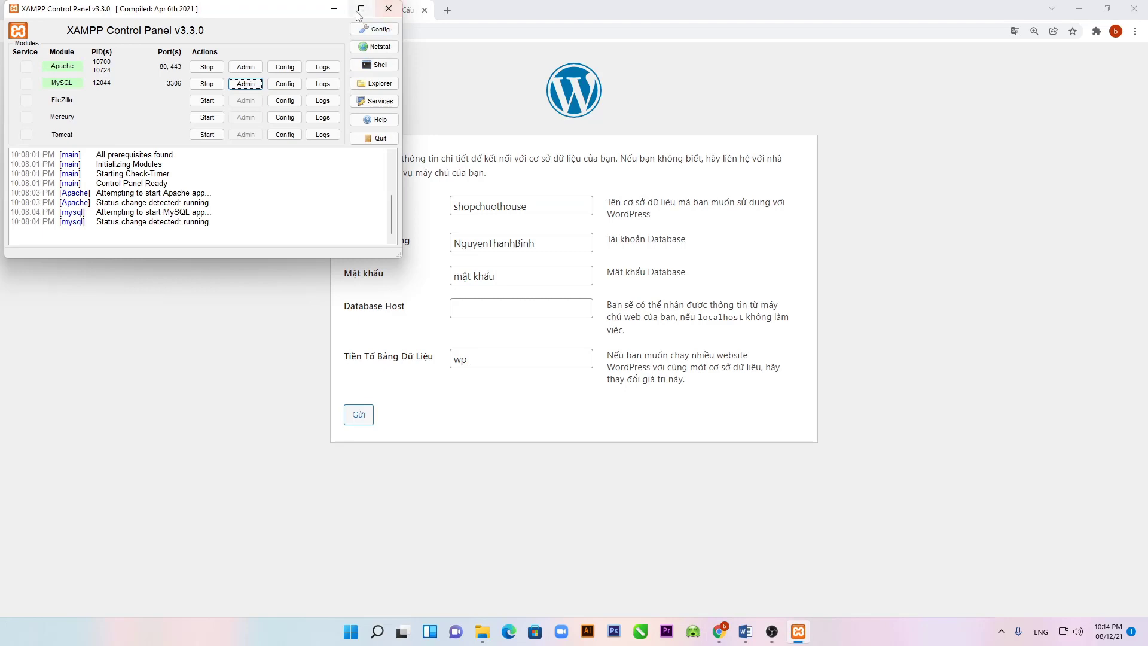
pyautogui.click(334, 9)
# Step: Replace the database user name with shopchuothouse and submit again
pyautogui.click(560, 243)
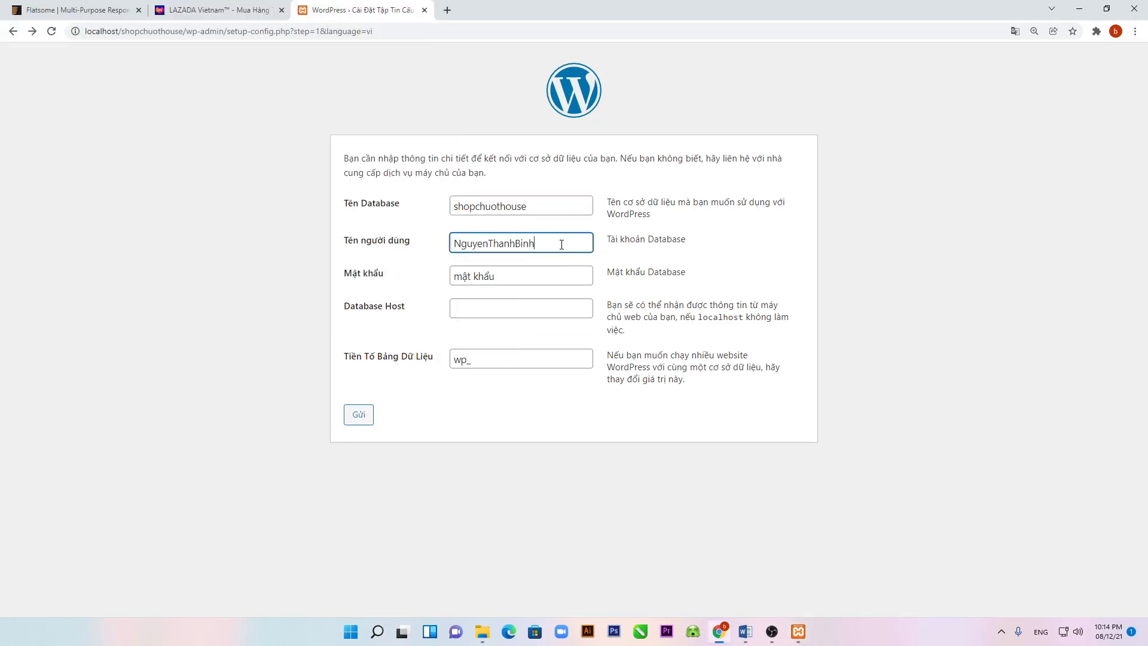
pyautogui.doubleClick(561, 244)
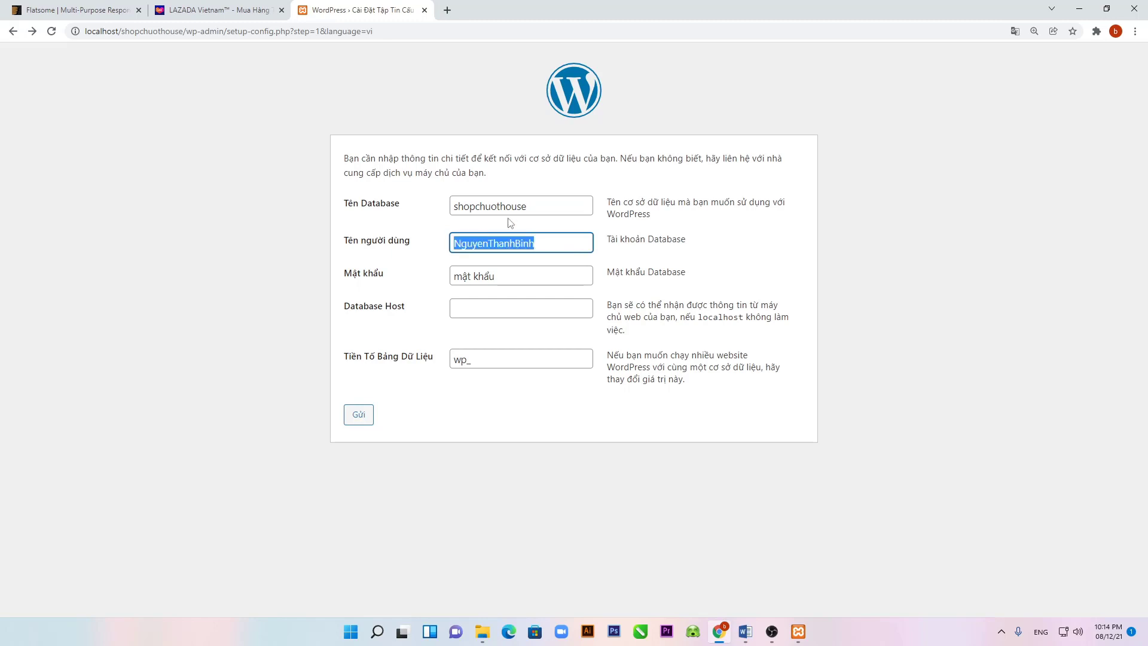
pyautogui.moveTo(558, 202); pyautogui.dragTo(443, 213)
pyautogui.rightClick(491, 207)
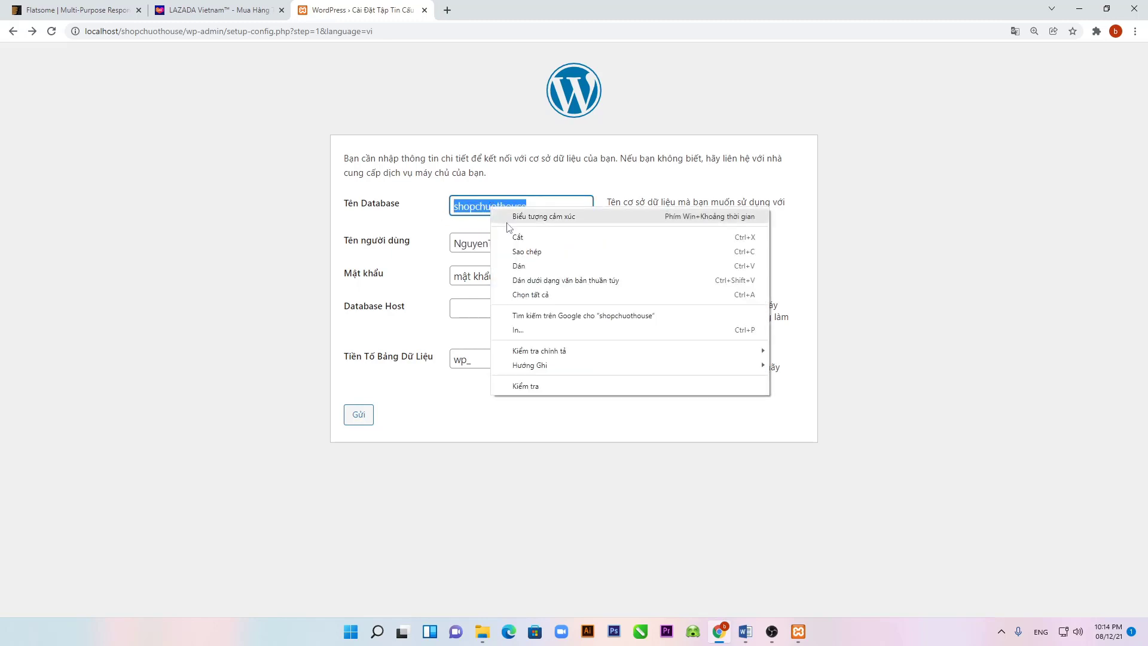
pyautogui.click(519, 248)
pyautogui.doubleClick(543, 242)
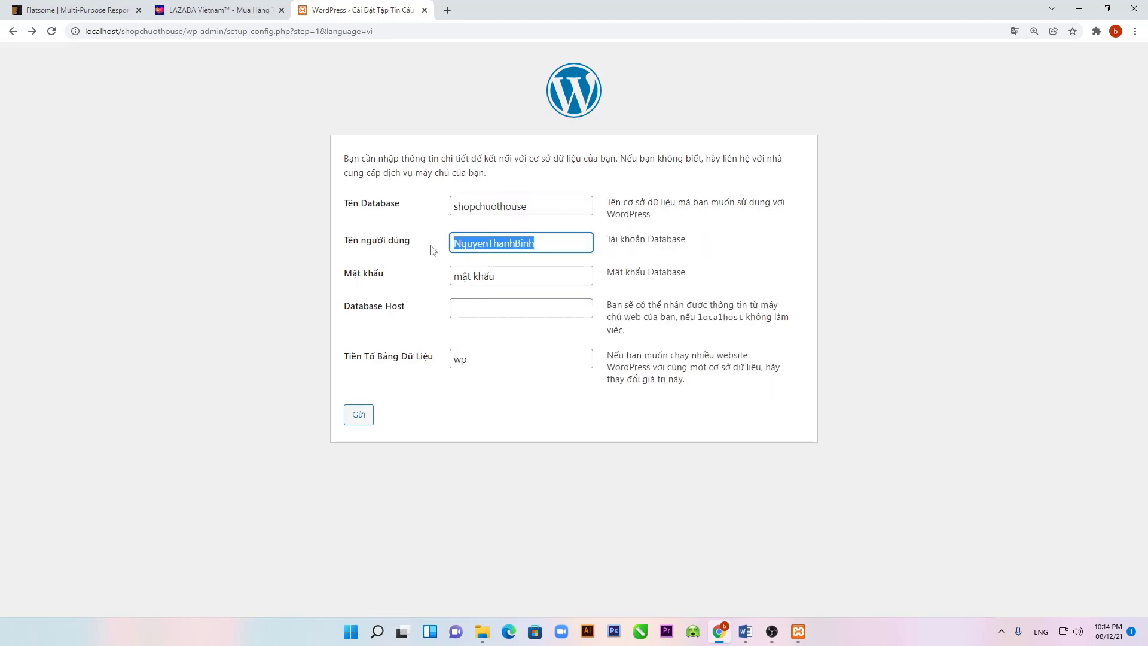
pyautogui.hotkey('ctrl', 'v')
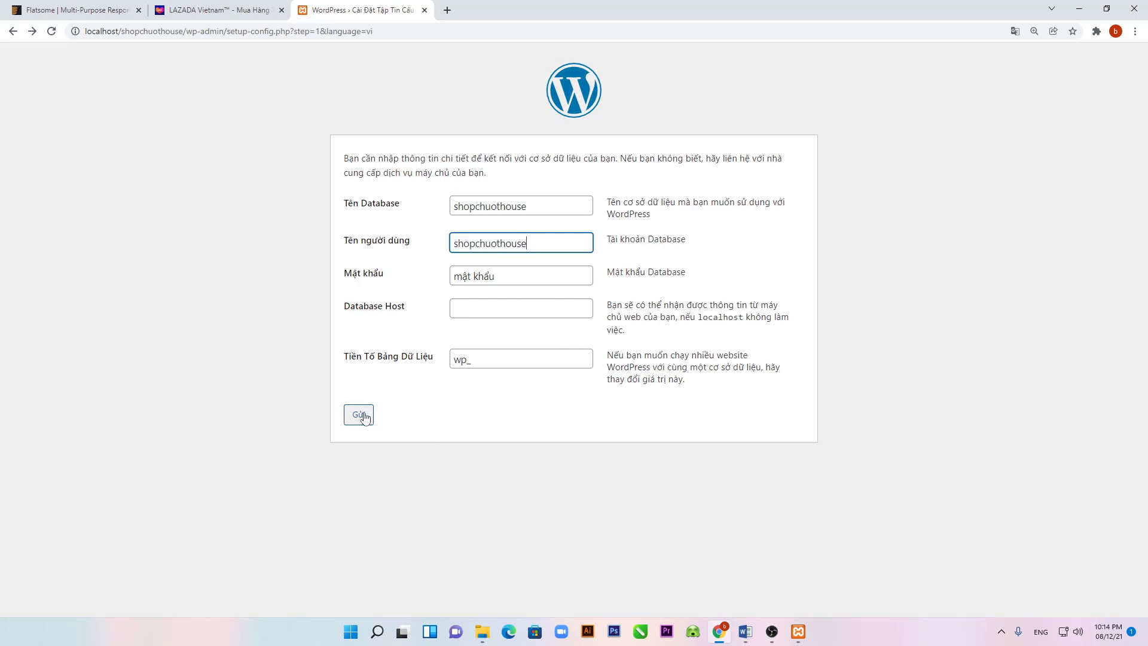
pyautogui.click(359, 418)
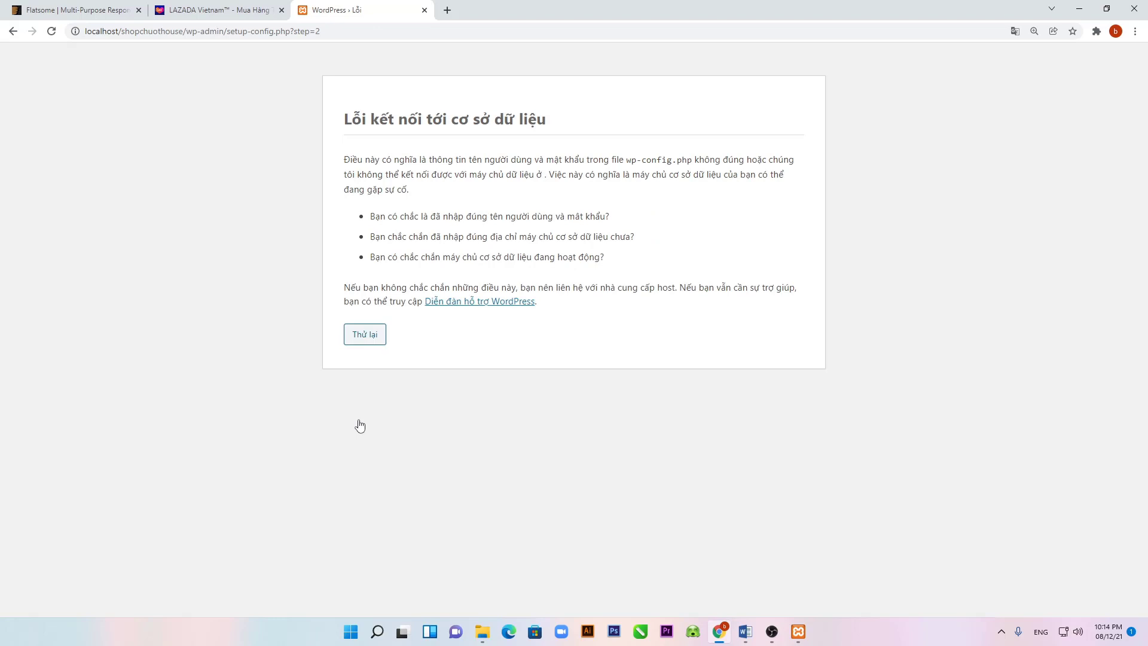
# Step: Return to the form and re-enter the database password
pyautogui.click(372, 336)
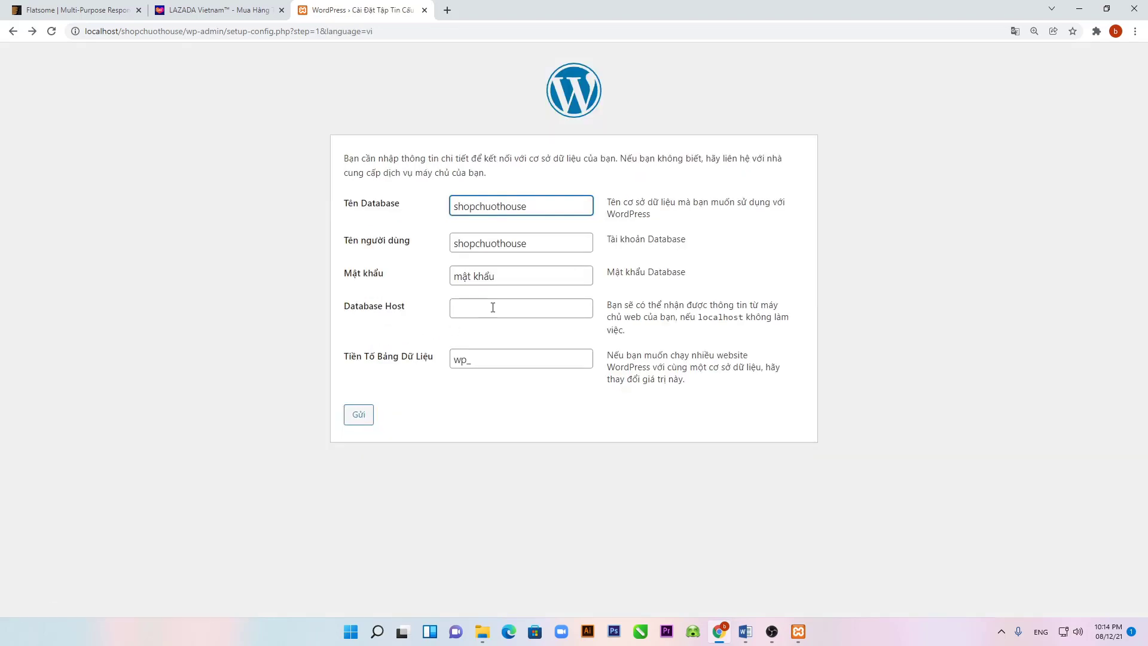
pyautogui.tripleClick(521, 277)
pyautogui.write('1')
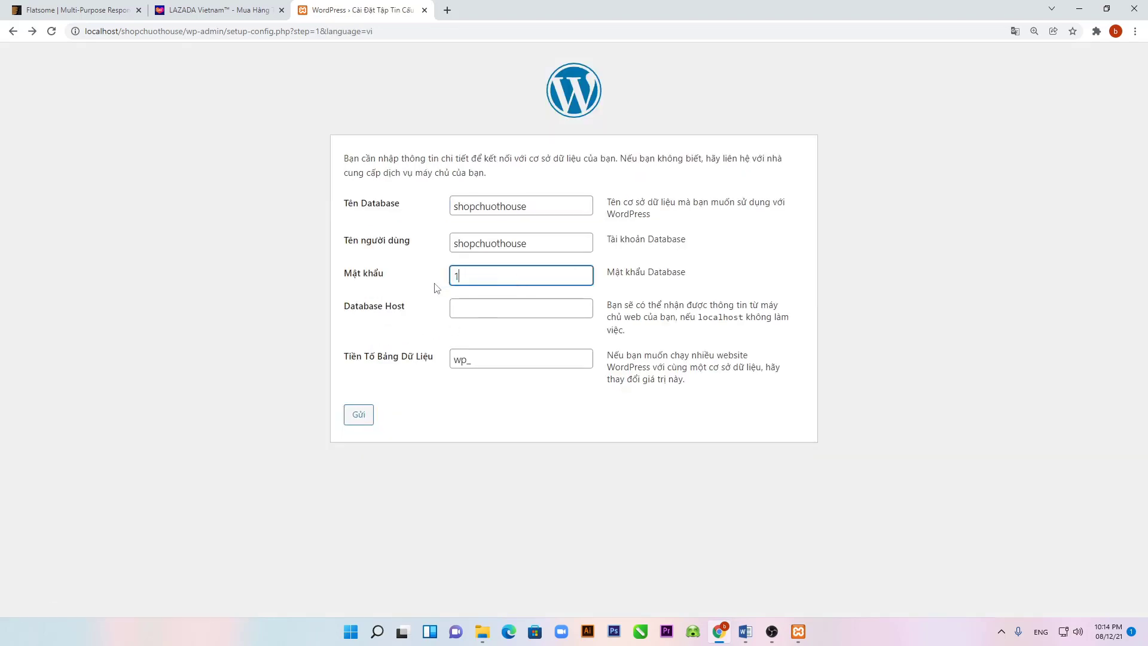
pyautogui.write('23456789')
# Step: Resubmit the connection details, start installation, and enter site title 'Mua bán caffee'
pyautogui.click(358, 417)
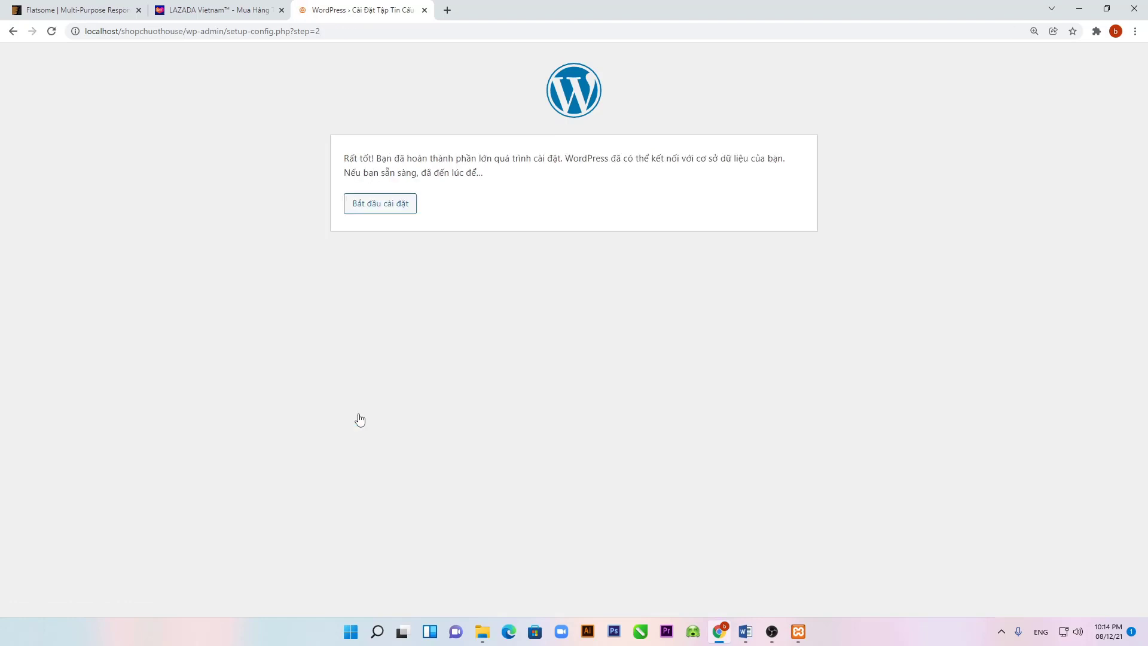
pyautogui.click(390, 209)
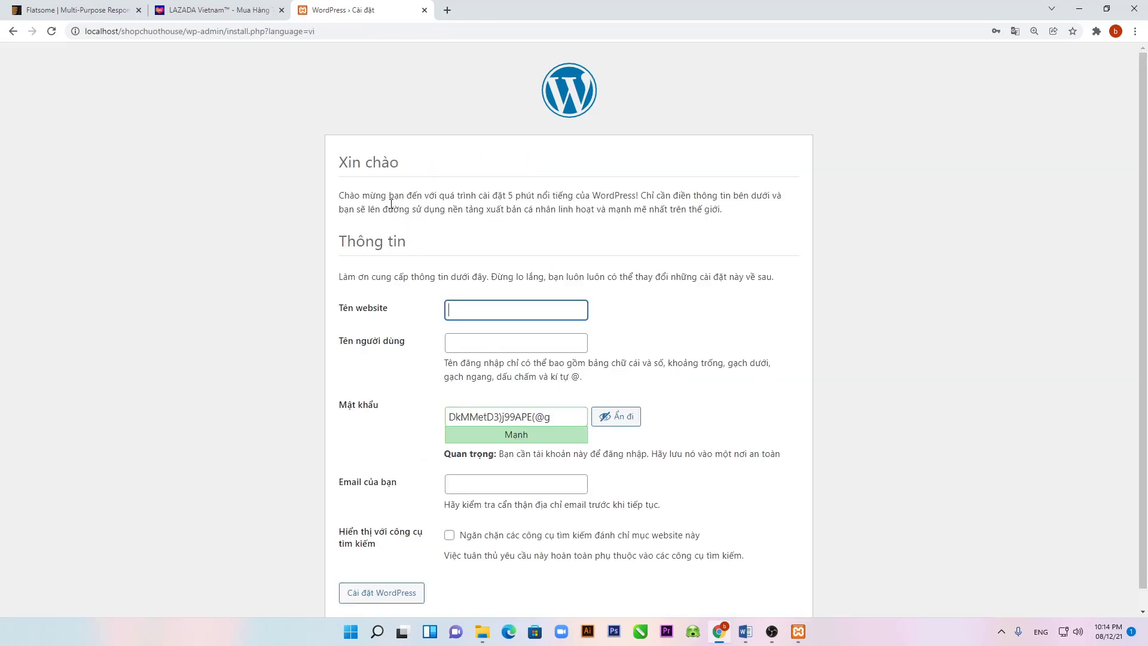
pyautogui.click(511, 313)
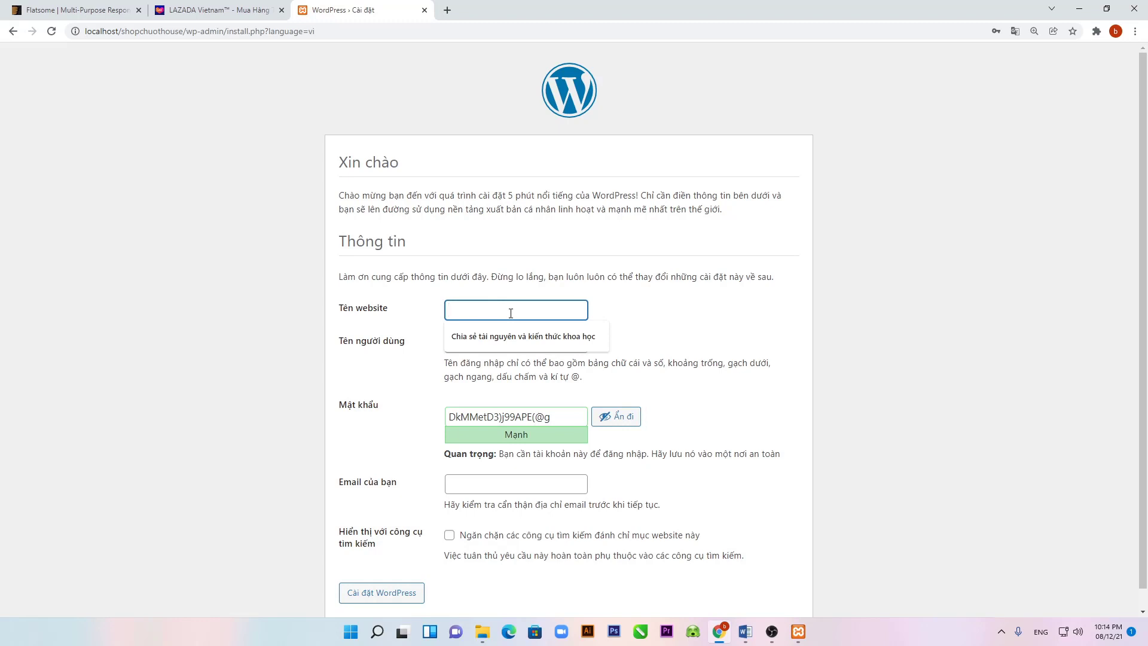
pyautogui.write('Mua')
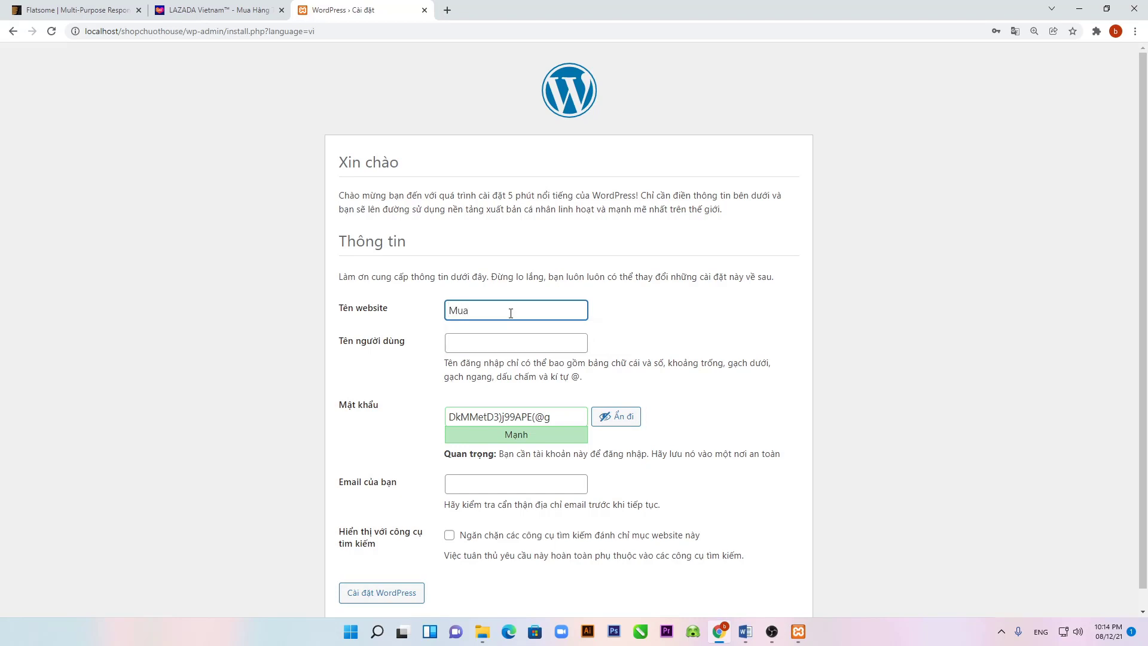
pyautogui.write(' bán caffee')
# Step: Enter the admin username and password, accept the weak password, choose the admin e-mail, and install
pyautogui.click(470, 349)
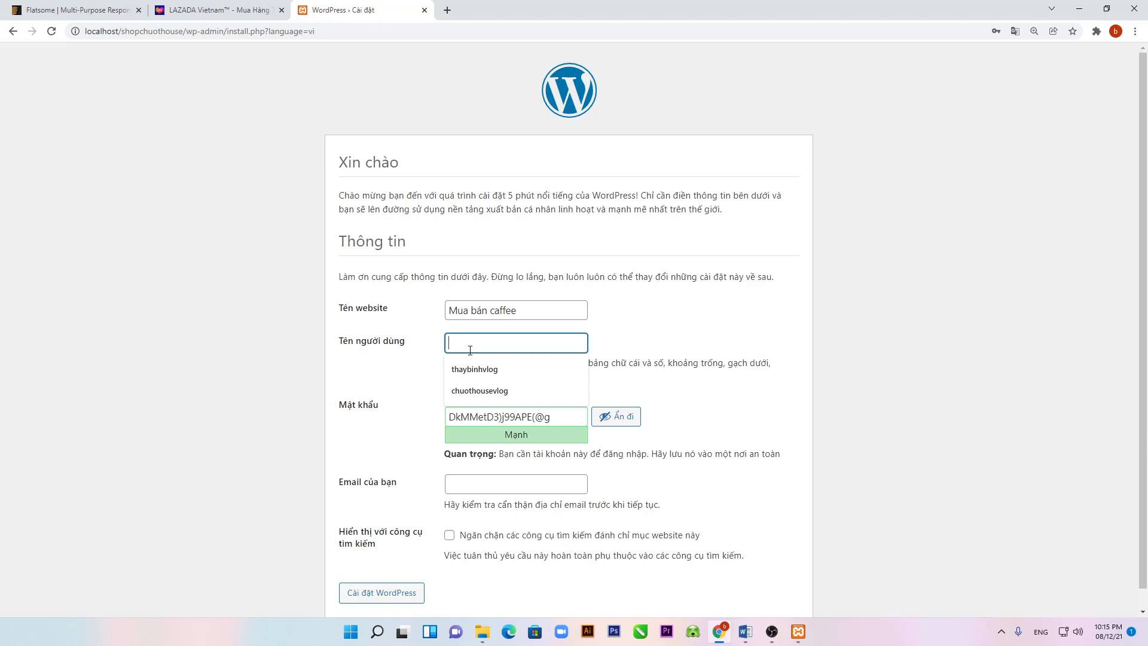
pyautogui.write('Nguyen')
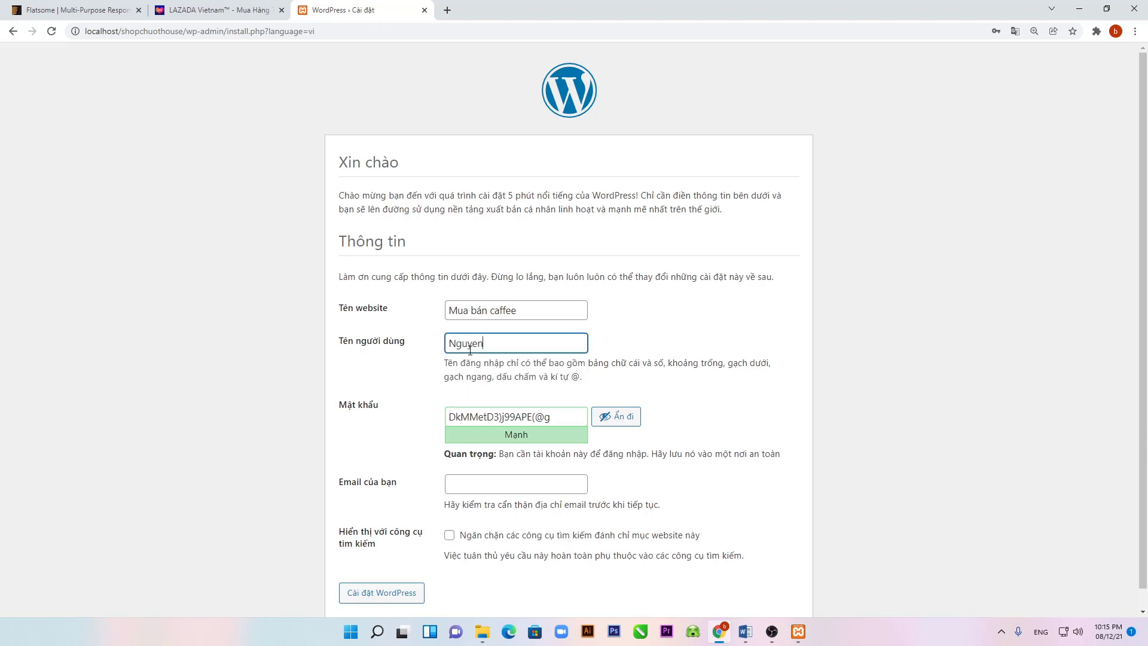
pyautogui.write('ThanhBinh')
pyautogui.moveTo(548, 418); pyautogui.dragTo(395, 428)
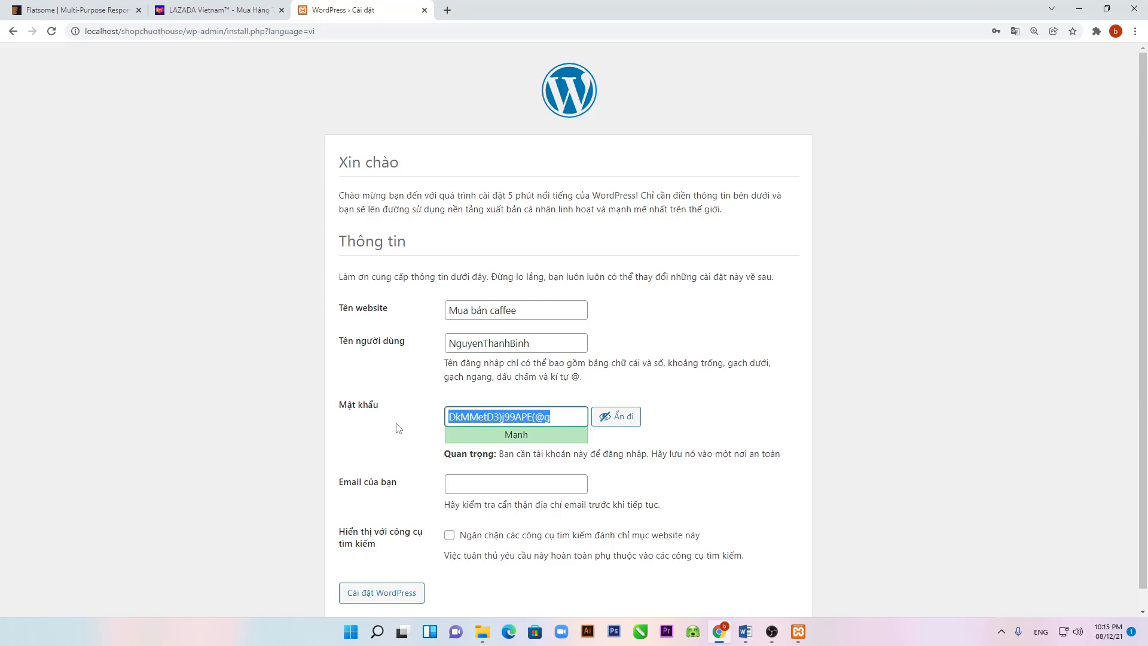
pyautogui.write('12')
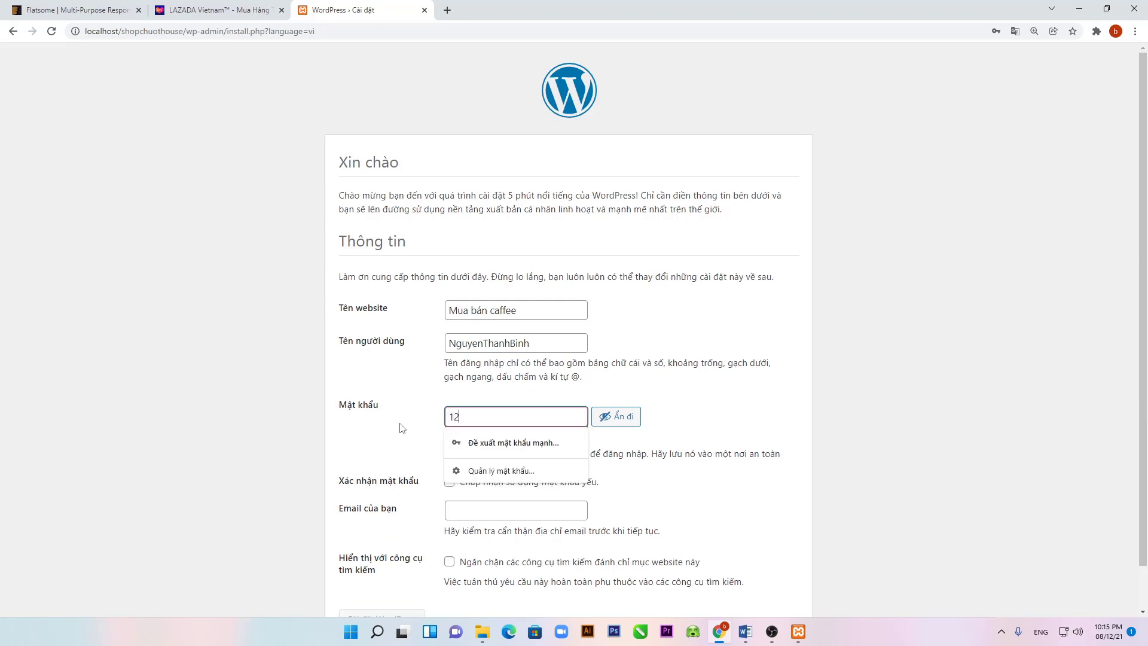
pyautogui.write('3456789')
pyautogui.click(678, 435)
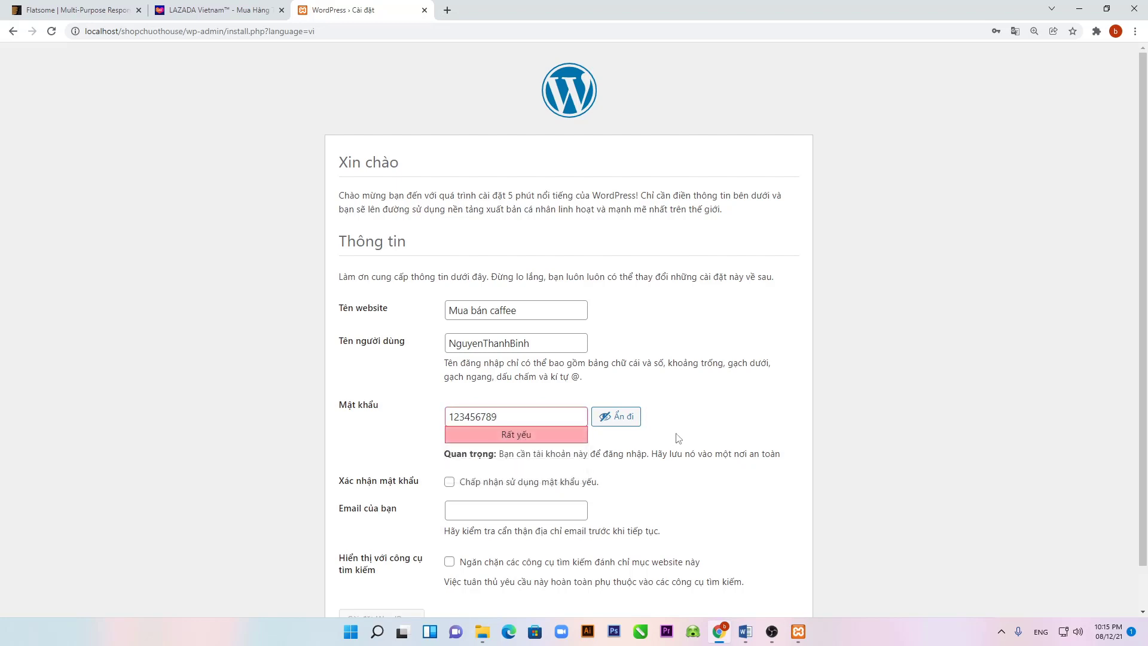
pyautogui.click(449, 482)
pyautogui.click(486, 512)
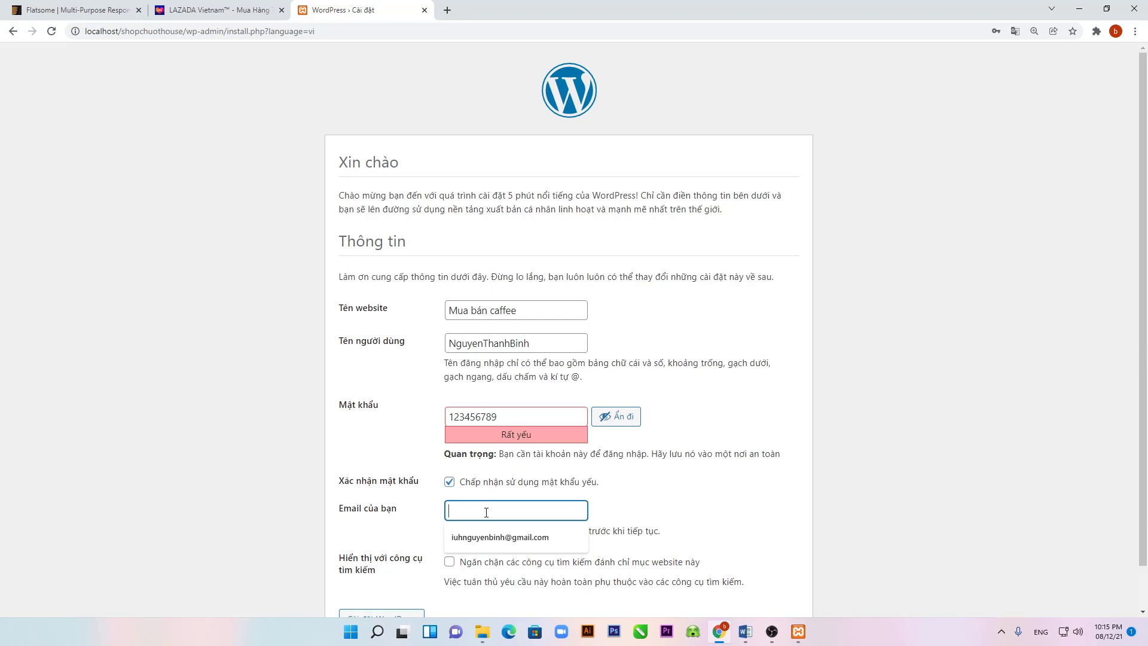
pyautogui.click(500, 538)
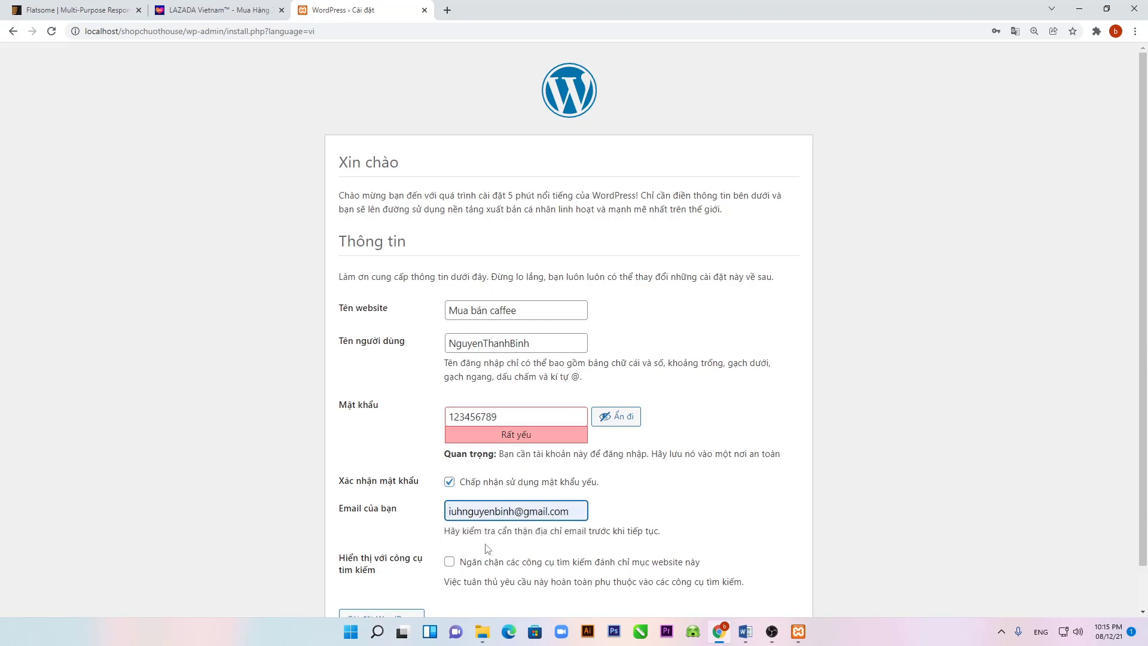
pyautogui.scroll(-1, 501, 527)
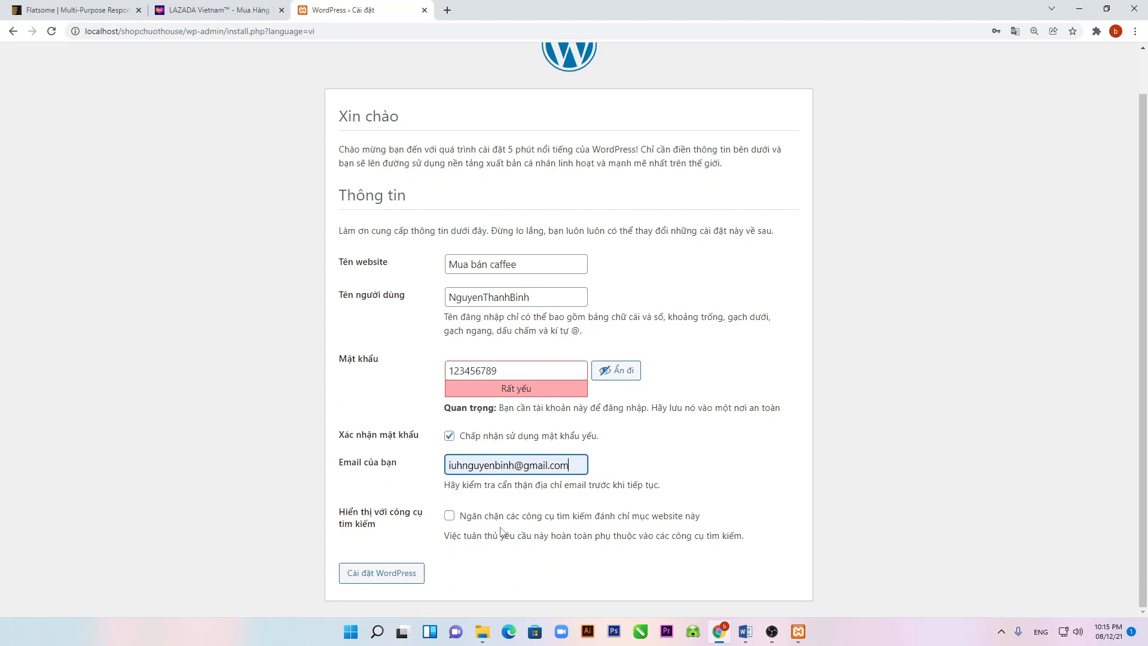
pyautogui.click(395, 579)
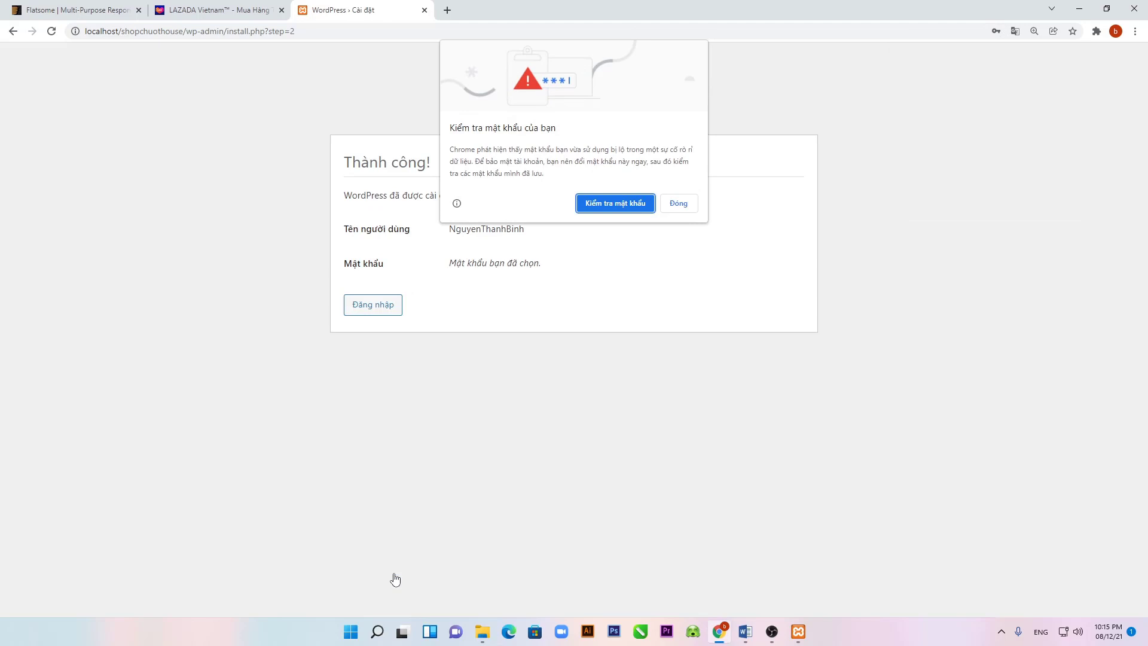
# Step: Run Chrome's password check, save the admin password, and continue to the login page
pyautogui.click(627, 201)
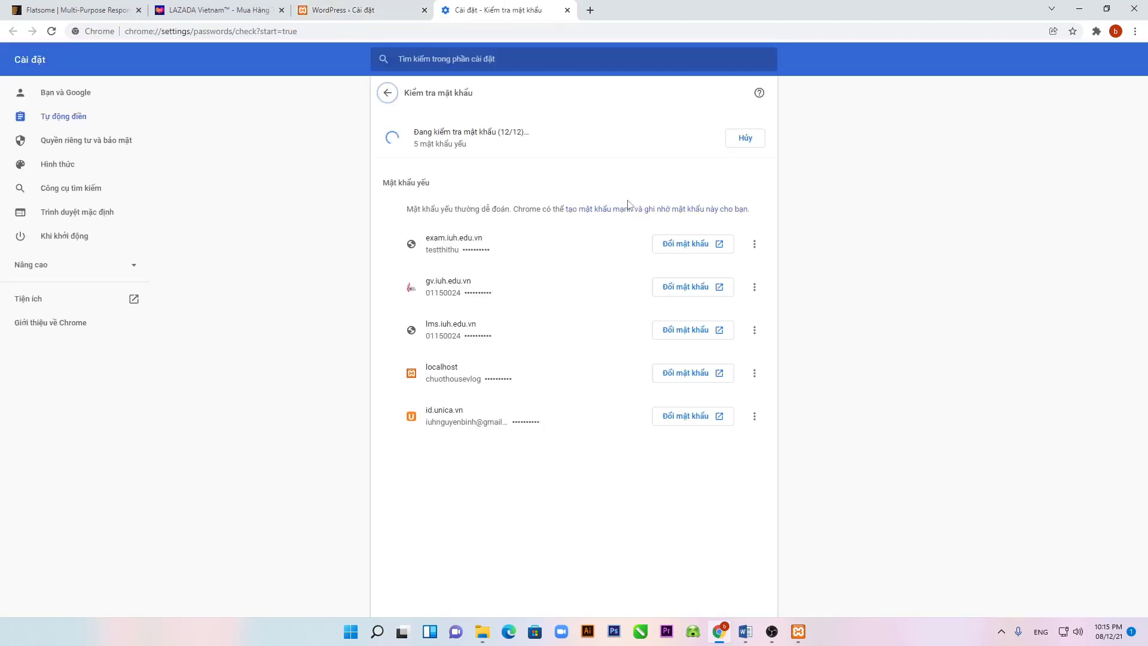
pyautogui.click(566, 10)
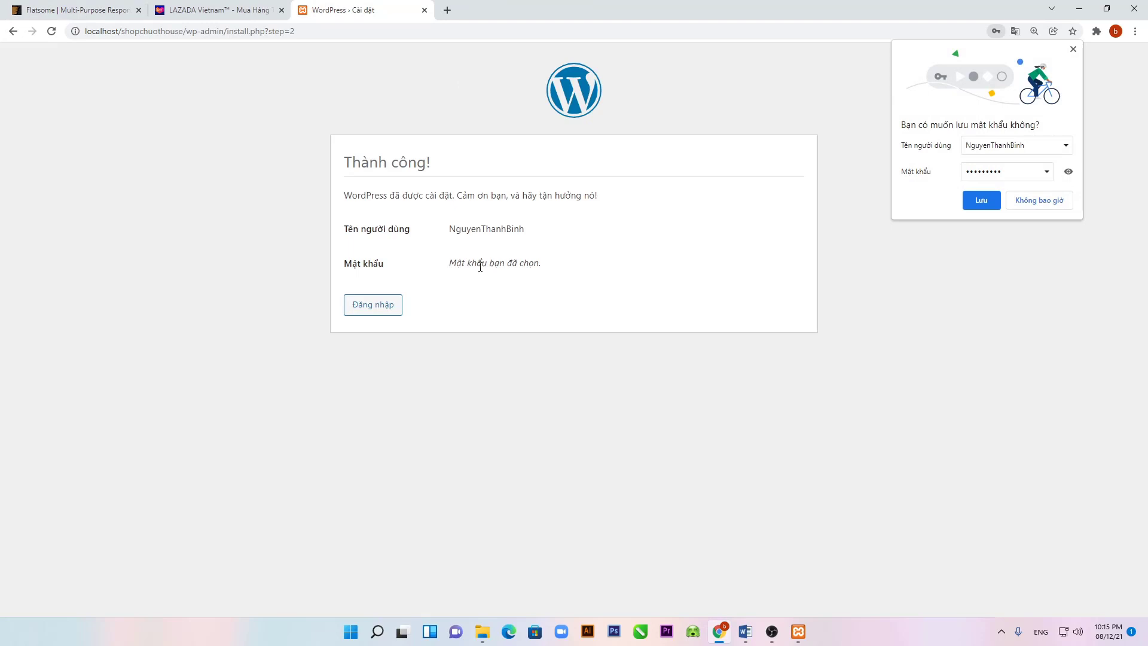
pyautogui.click(979, 199)
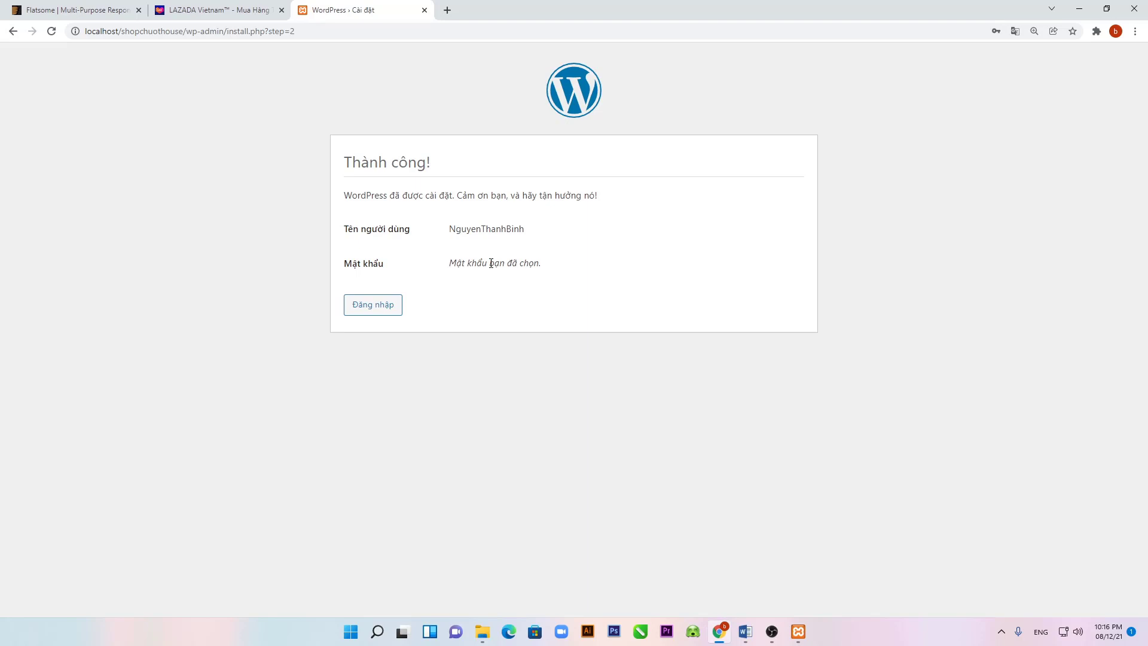
pyautogui.click(362, 306)
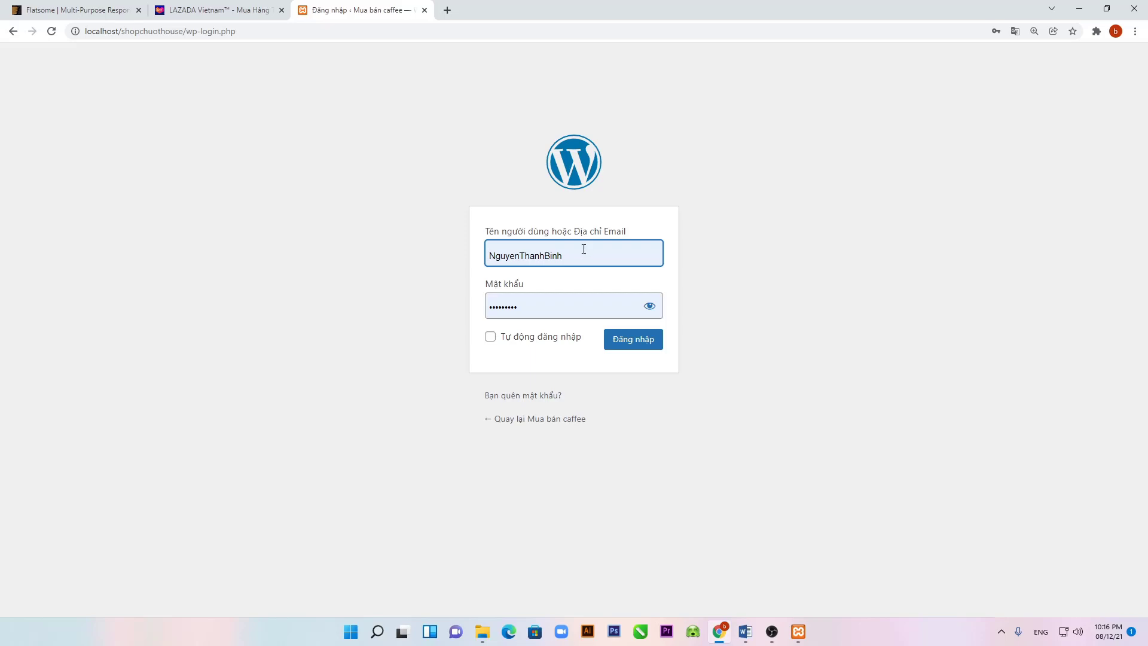
# Step: Log in with the saved credentials, dismiss the password warning, and return to the ThemeForest tab
pyautogui.click(498, 340)
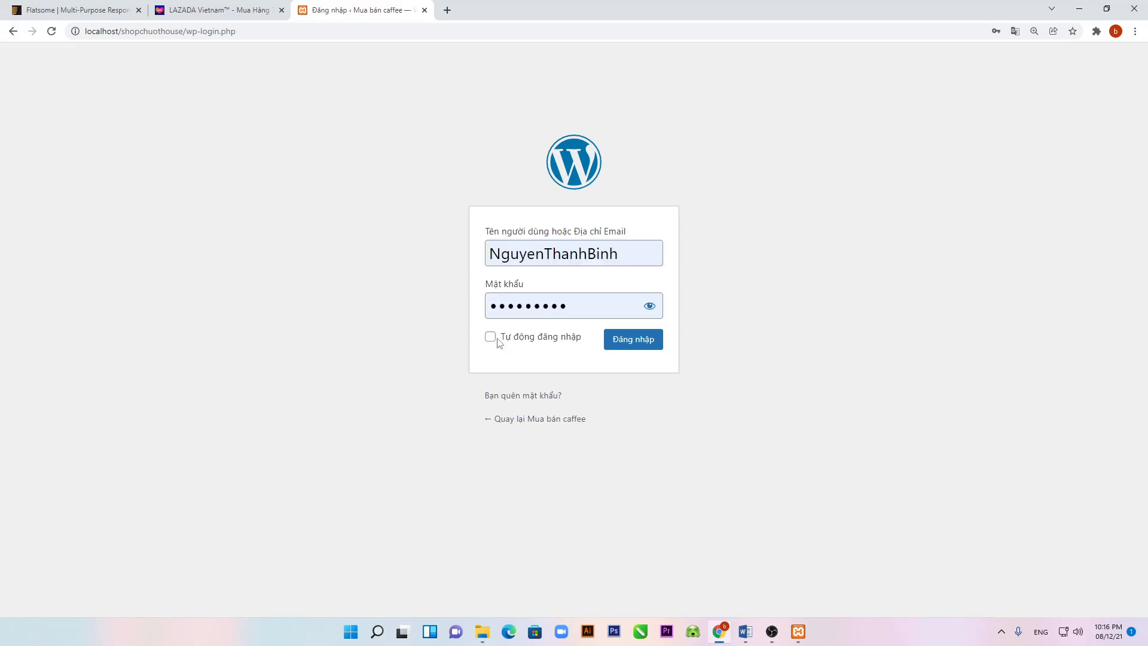
pyautogui.click(643, 344)
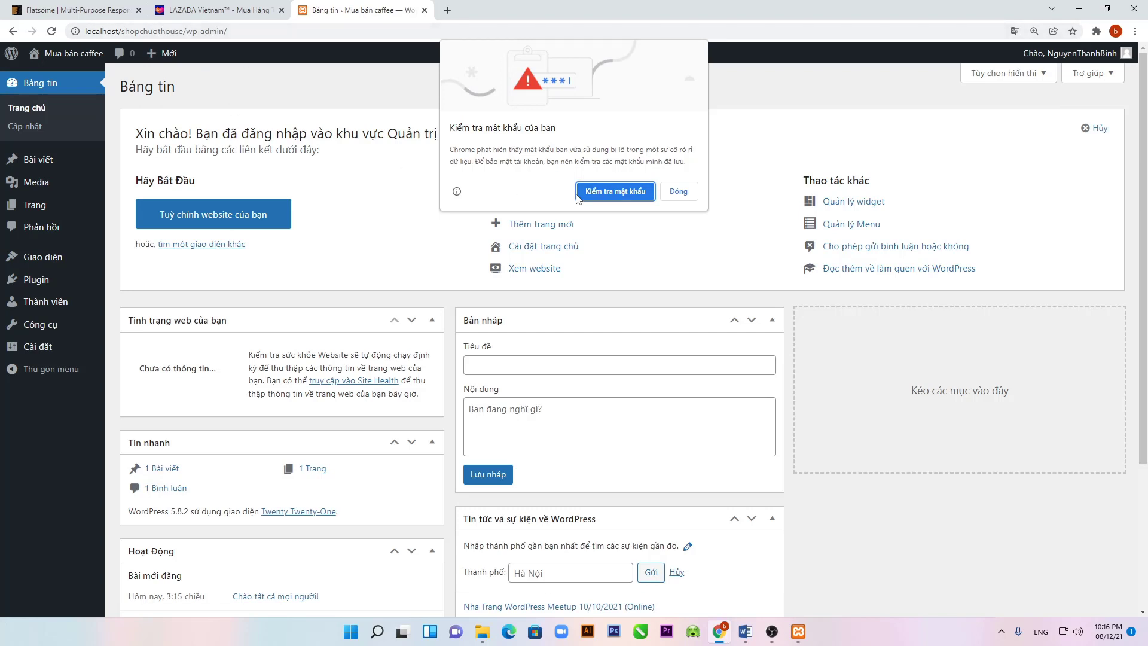
pyautogui.click(661, 197)
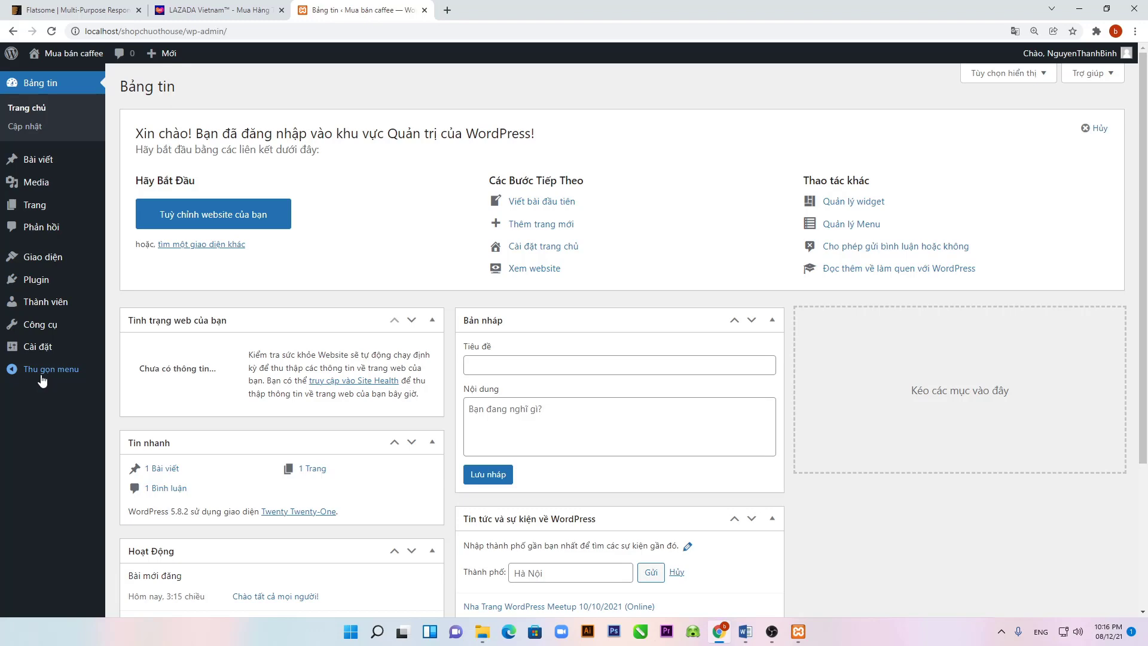
pyautogui.click(79, 9)
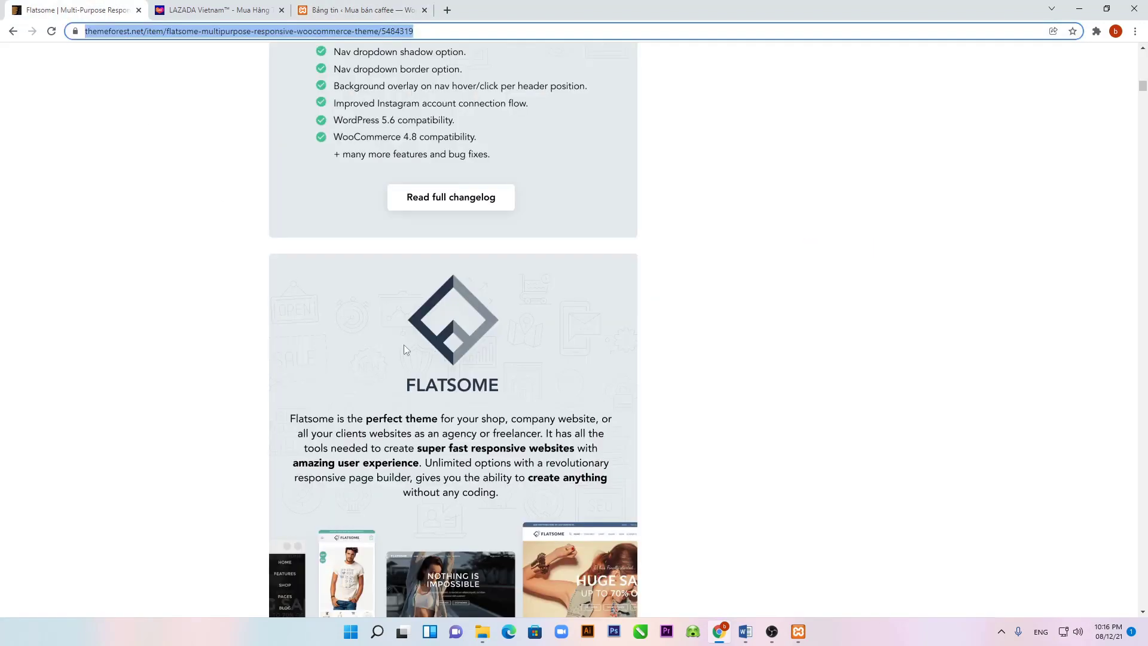
# Step: Scroll the envato market homepage to the best-selling WordPress themes, then return to the dashboard
pyautogui.scroll(9, 400, 345)
pyautogui.scroll(10, 408, 345)
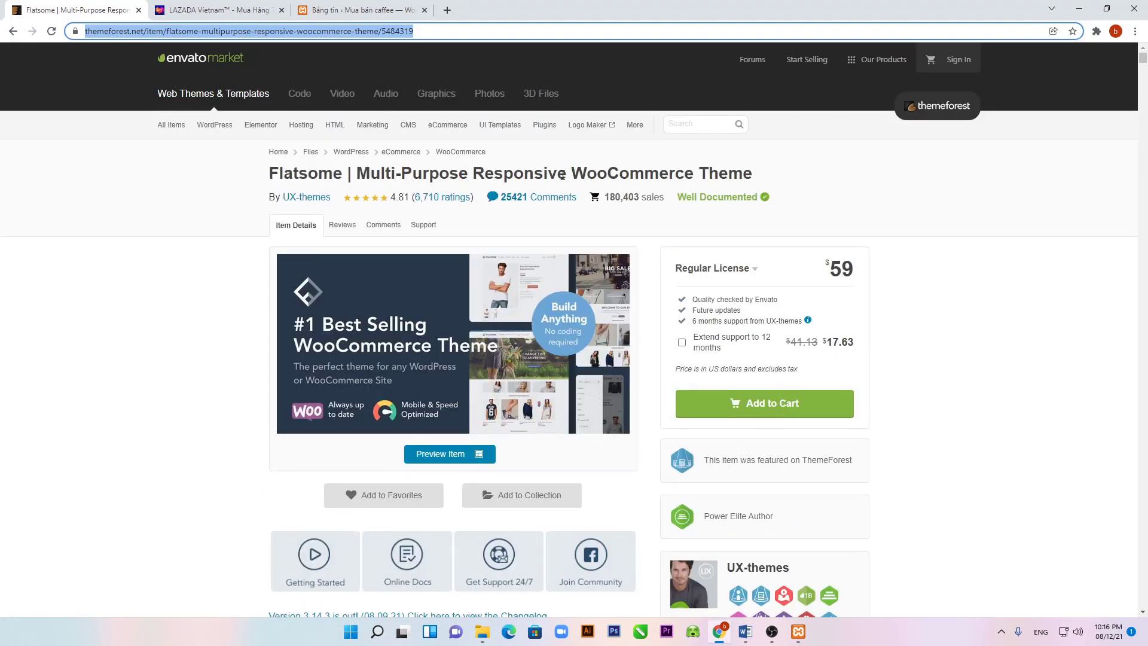
pyautogui.moveTo(168, 131)
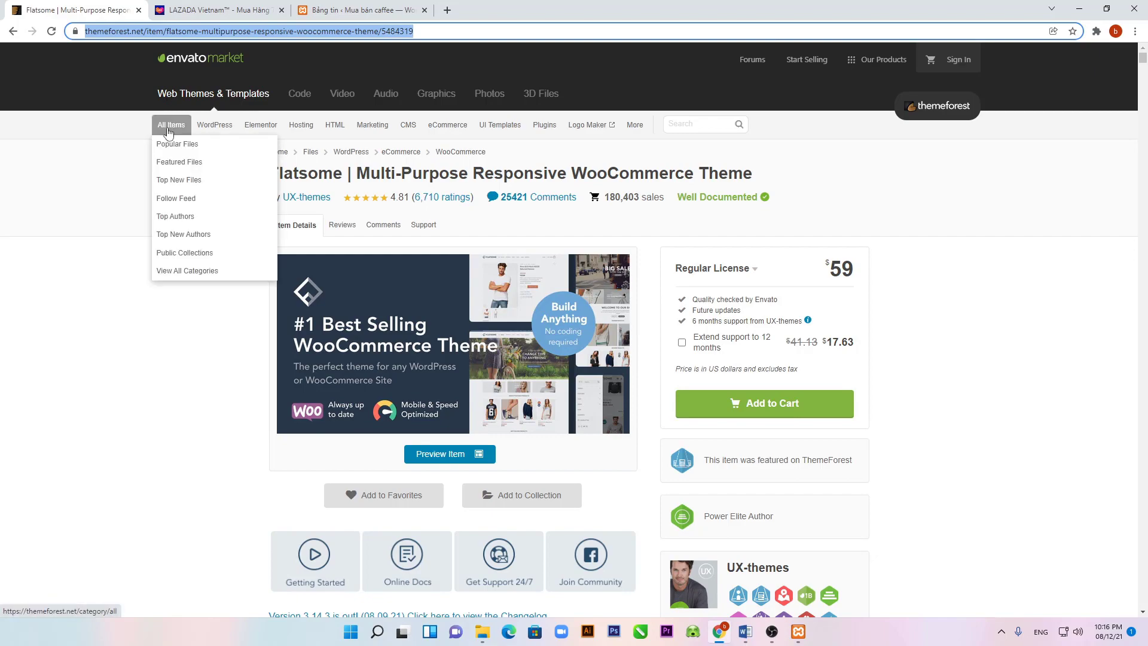
pyautogui.click(184, 58)
pyautogui.scroll(-15, 285, 375)
pyautogui.scroll(-15, 287, 378)
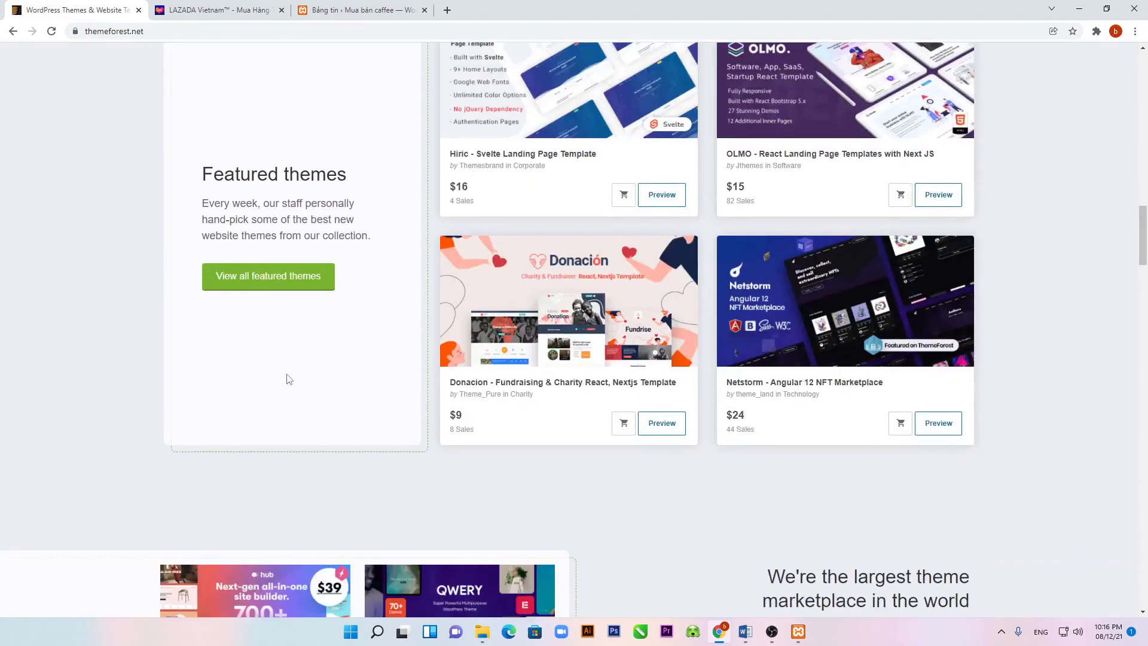
pyautogui.scroll(-10, 286, 374)
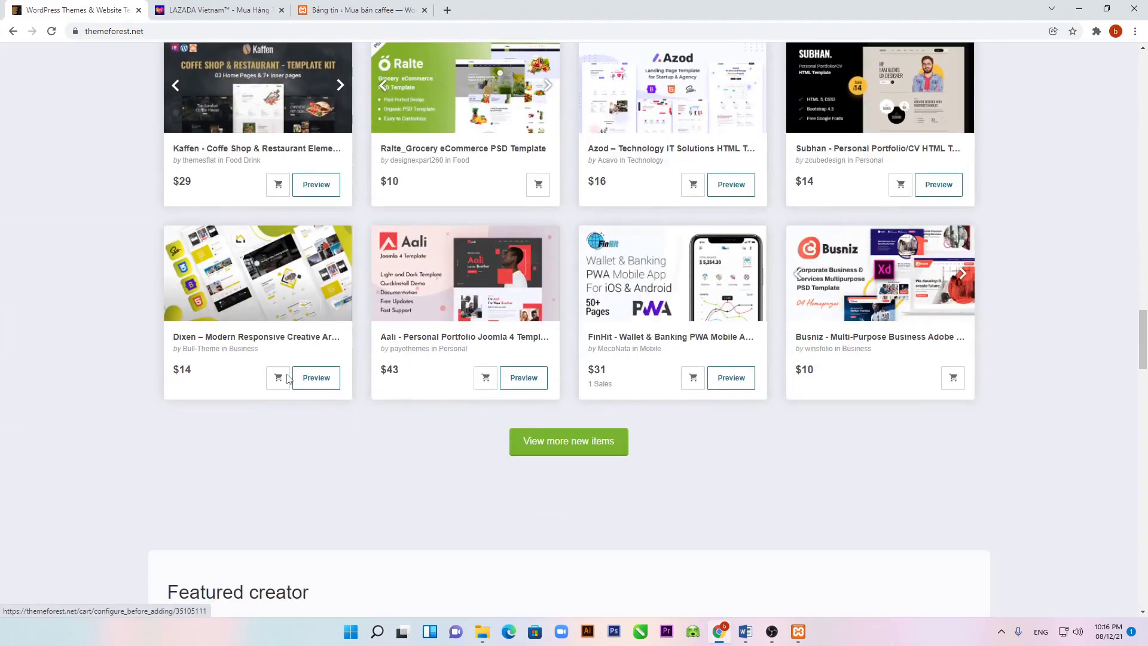
pyautogui.scroll(-9, 287, 378)
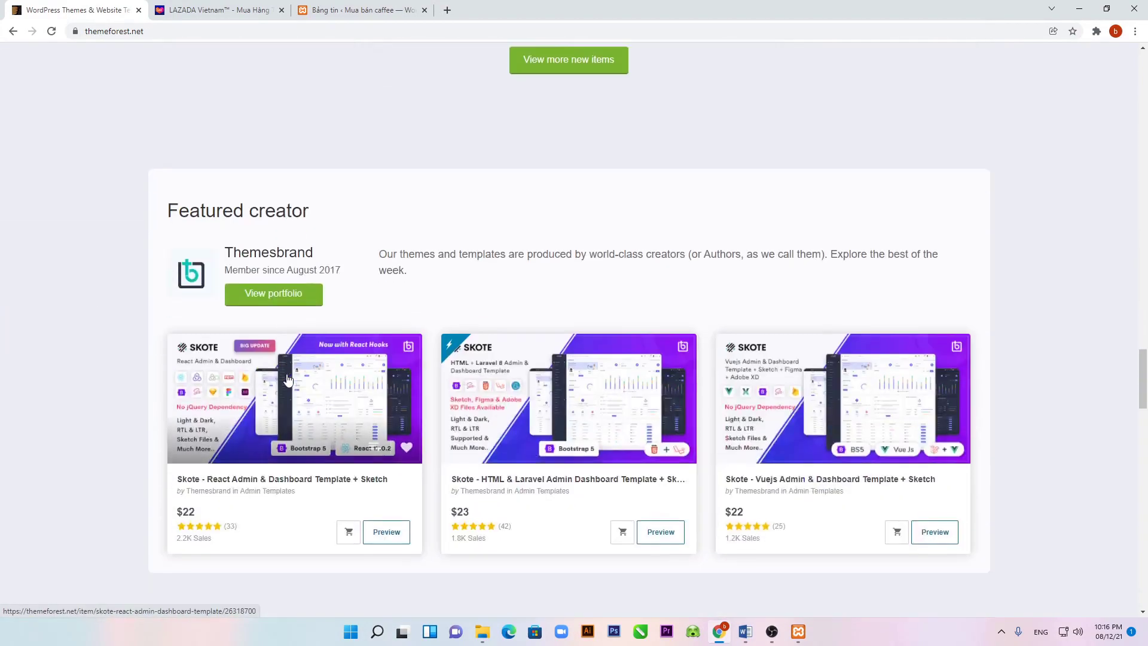
pyautogui.scroll(-5, 288, 377)
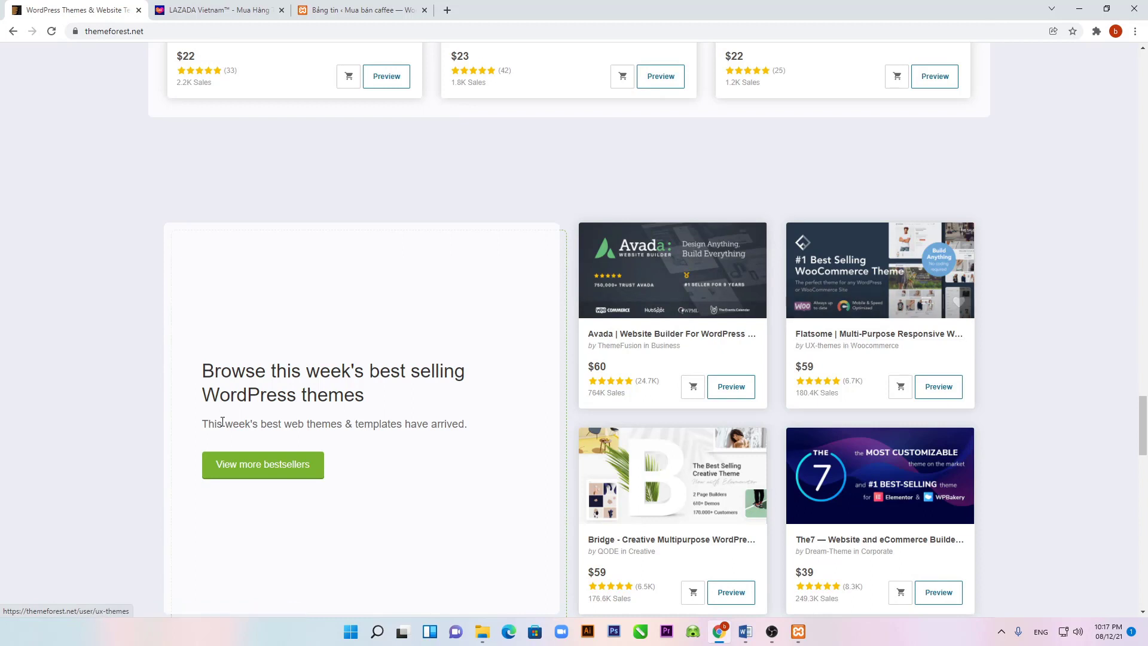
pyautogui.moveTo(399, 397); pyautogui.dragTo(217, 363)
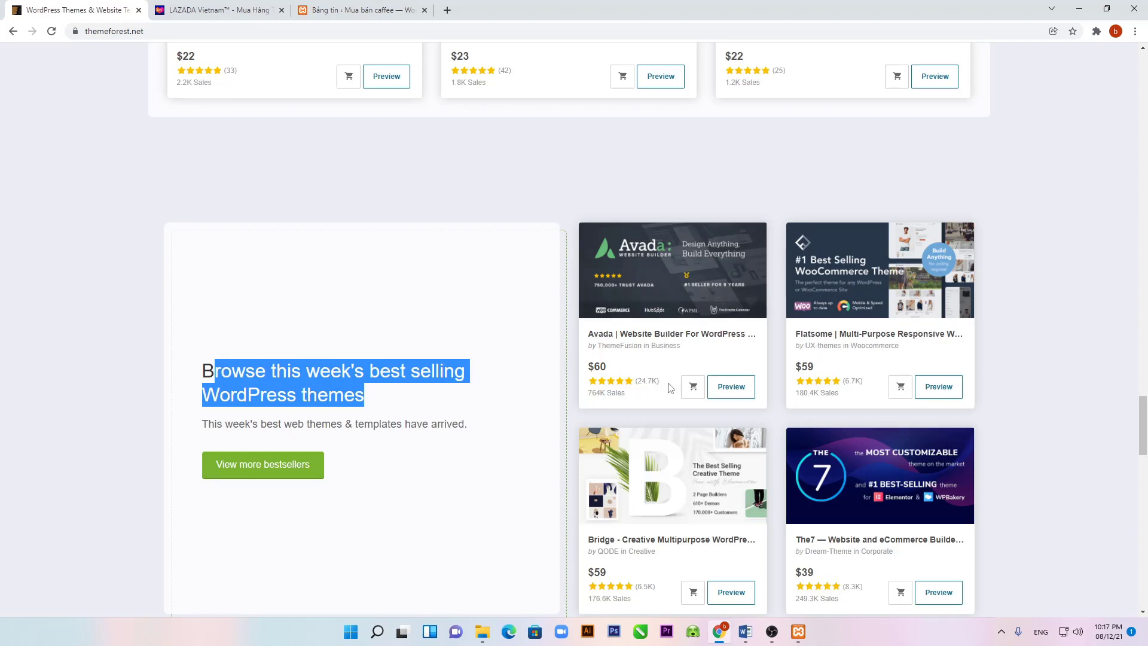
pyautogui.scroll(-7, 650, 381)
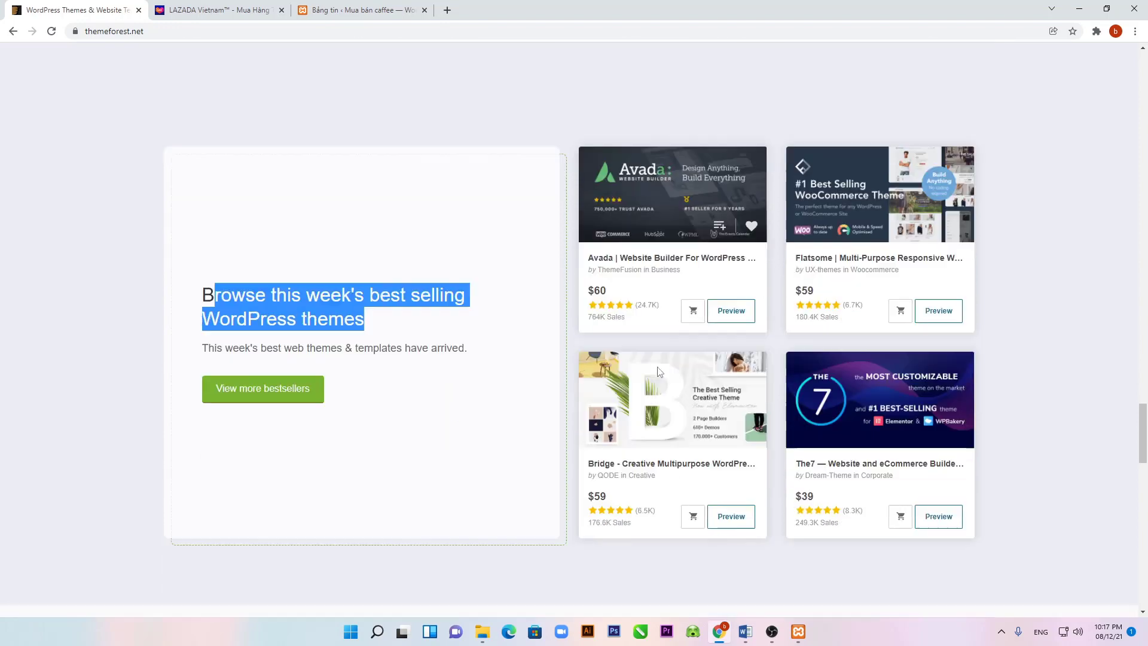
pyautogui.scroll(3, 658, 372)
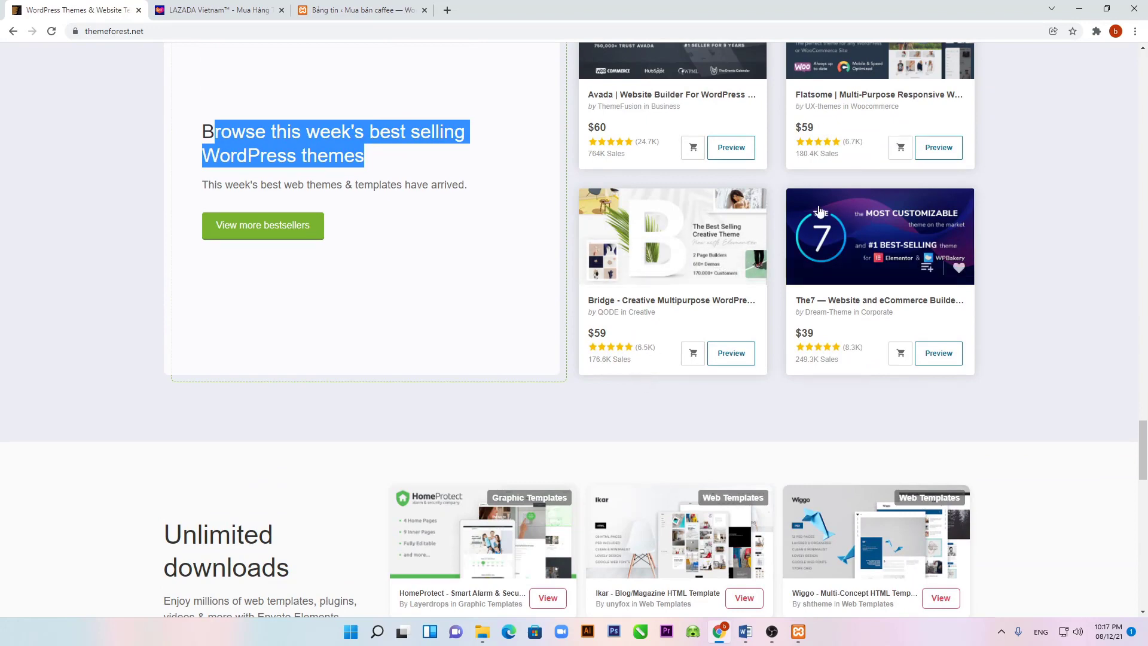
pyautogui.click(359, 10)
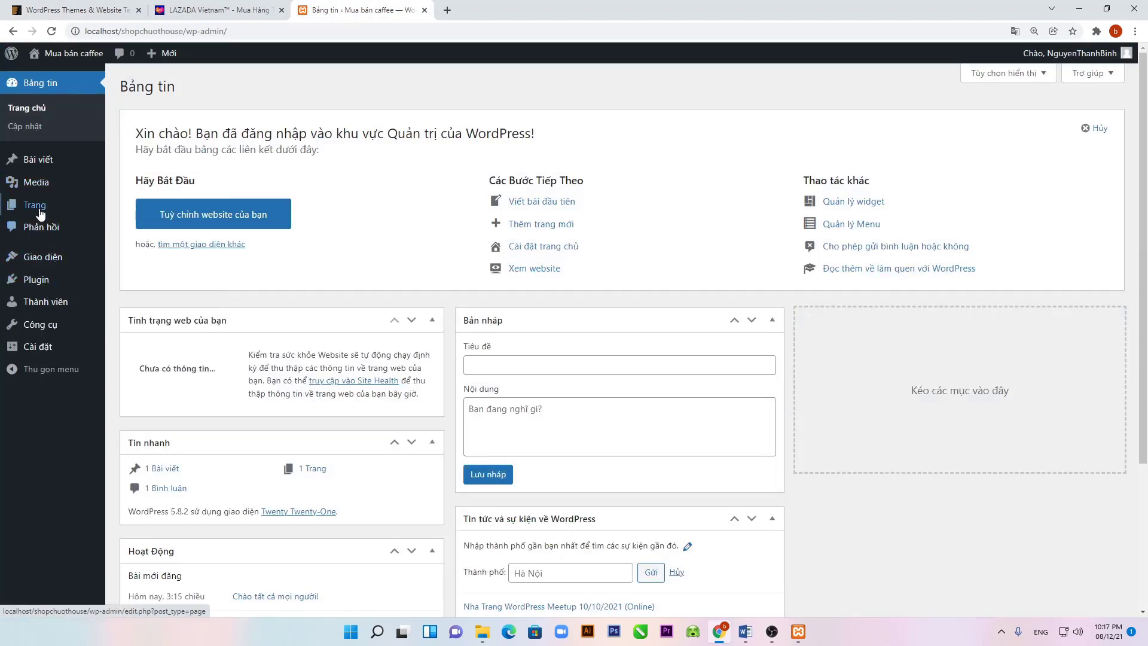
# Step: Upload flatsome-3.9.0.zip from Desktop\DAY WordPress under Giao diện, install it, and activate it
pyautogui.click(39, 256)
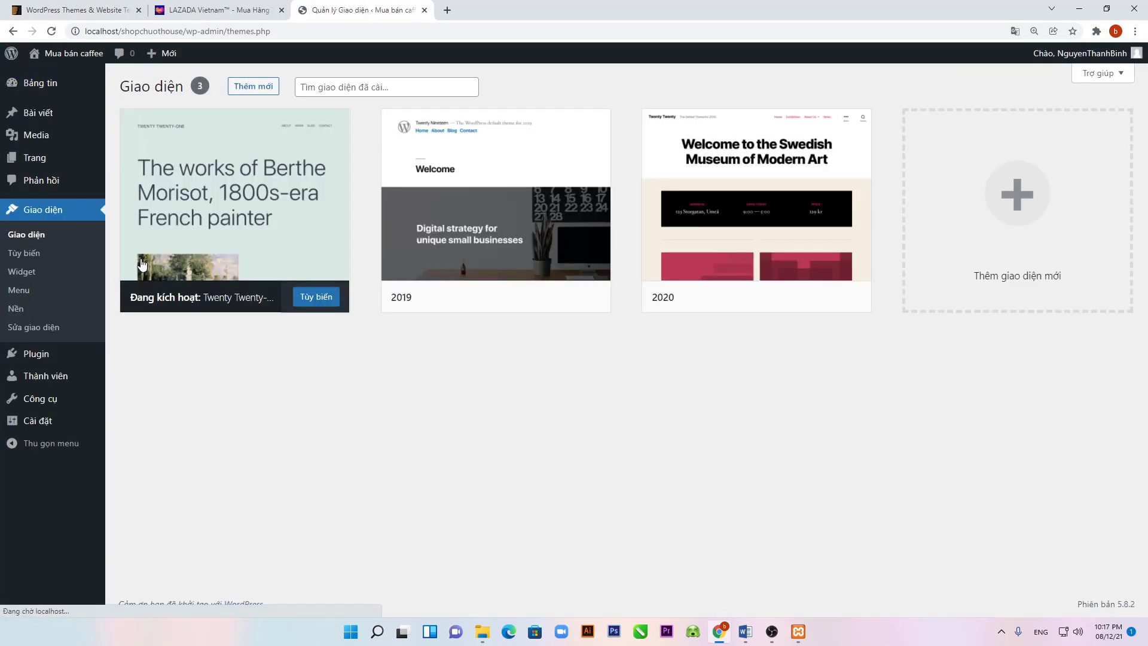
pyautogui.moveTo(142, 264); pyautogui.dragTo(251, 412)
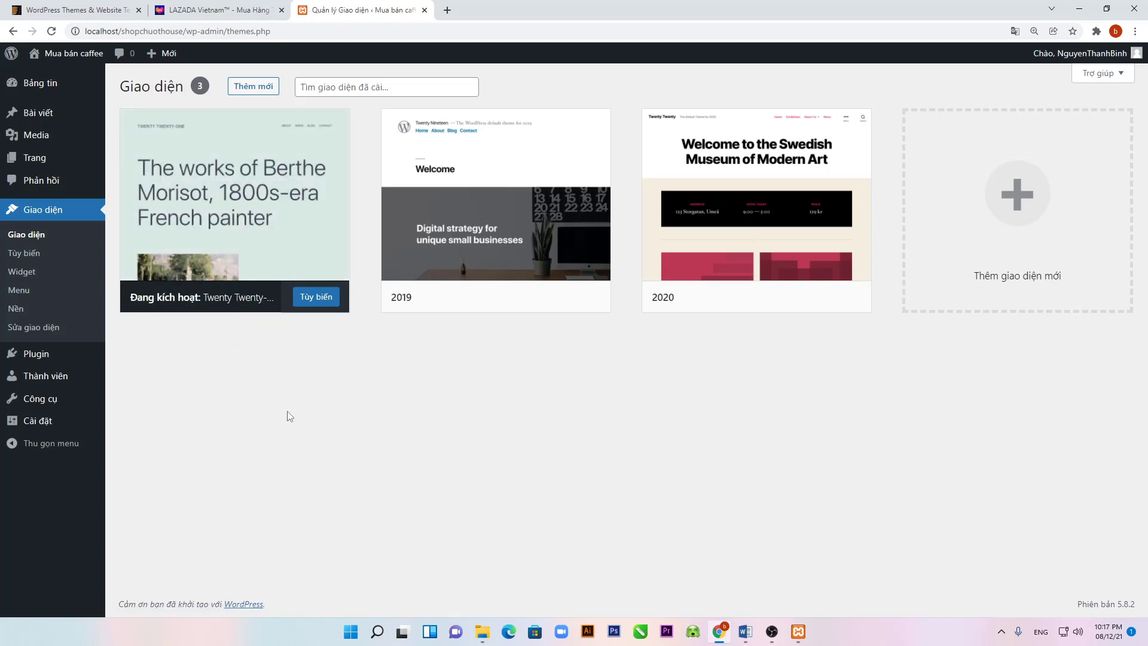
pyautogui.click(248, 90)
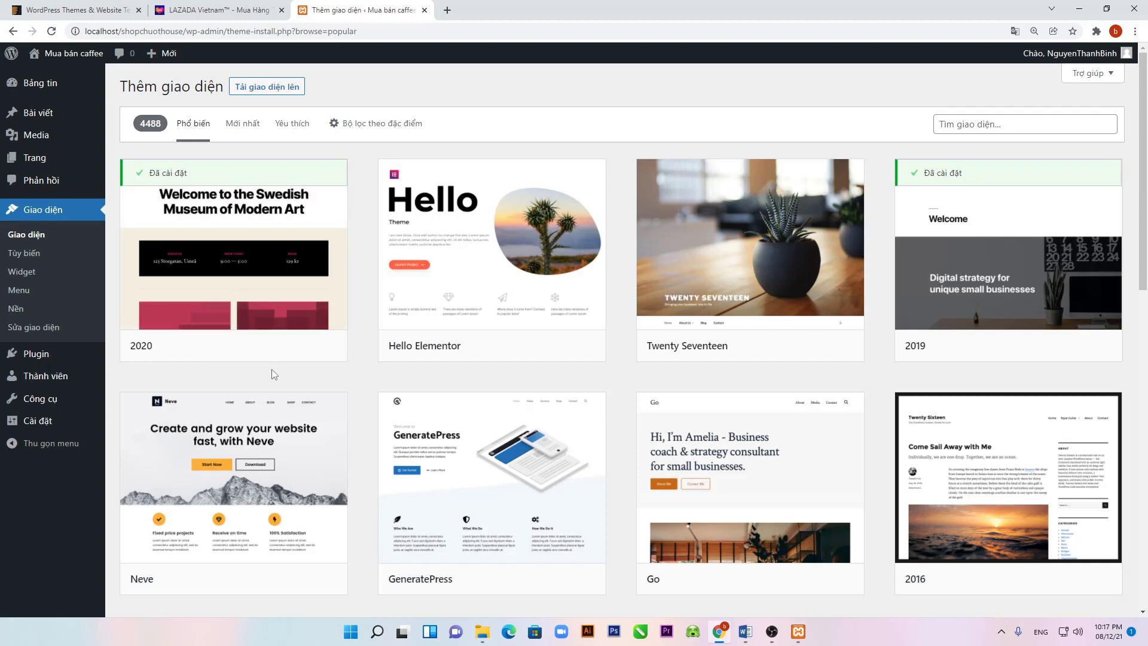
pyautogui.click(291, 95)
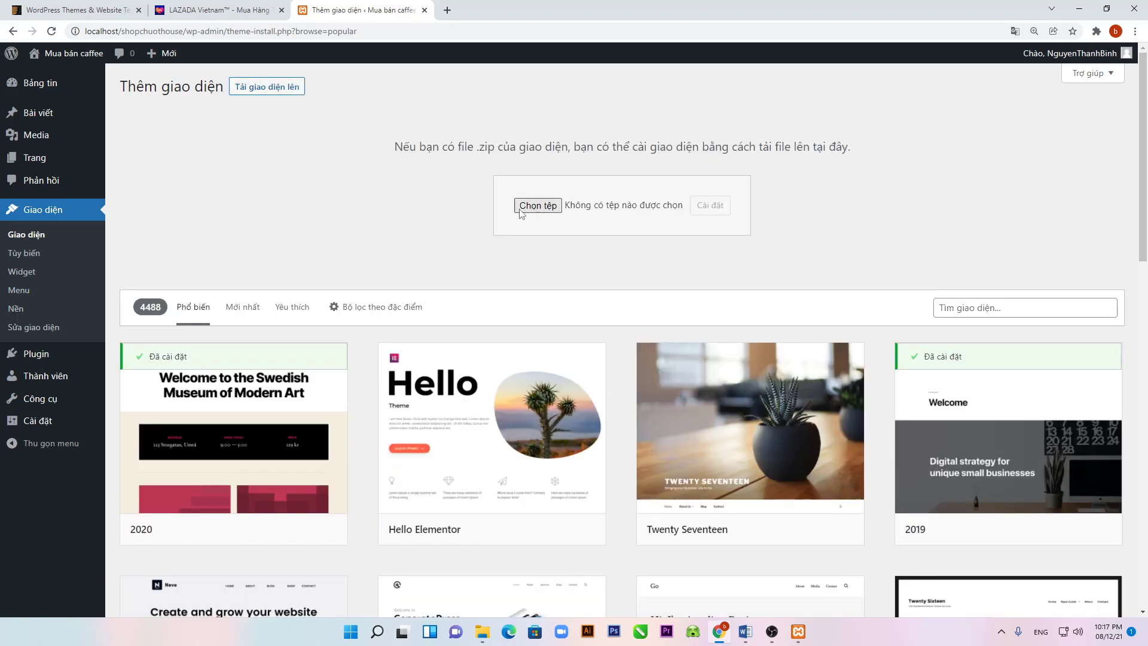
pyautogui.click(531, 206)
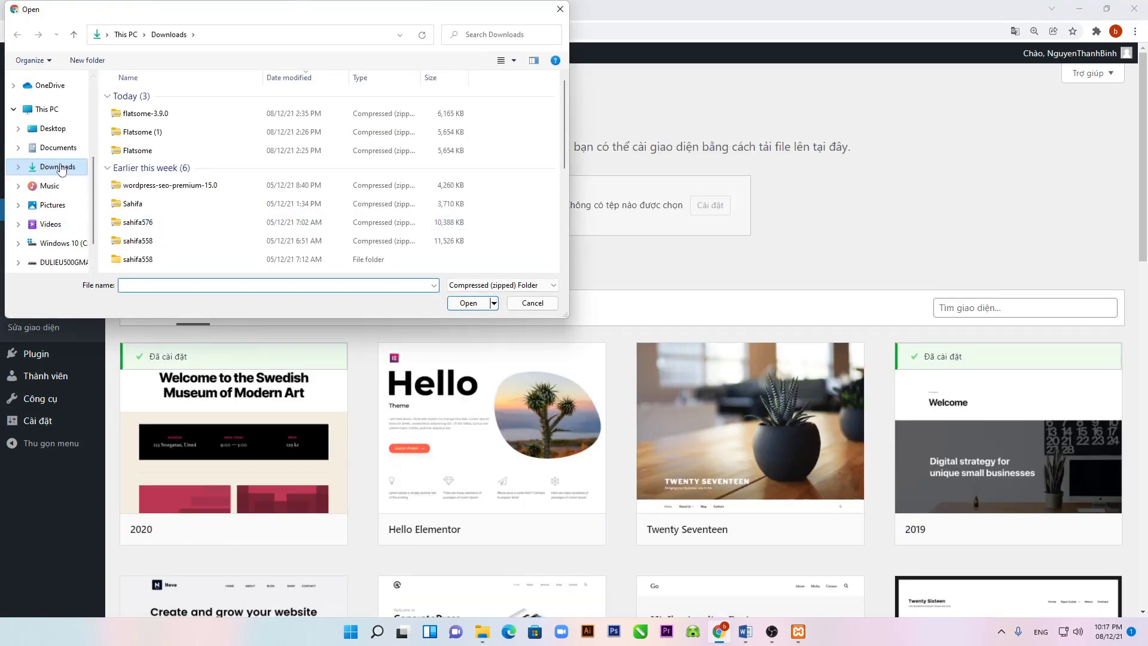
pyautogui.click(54, 128)
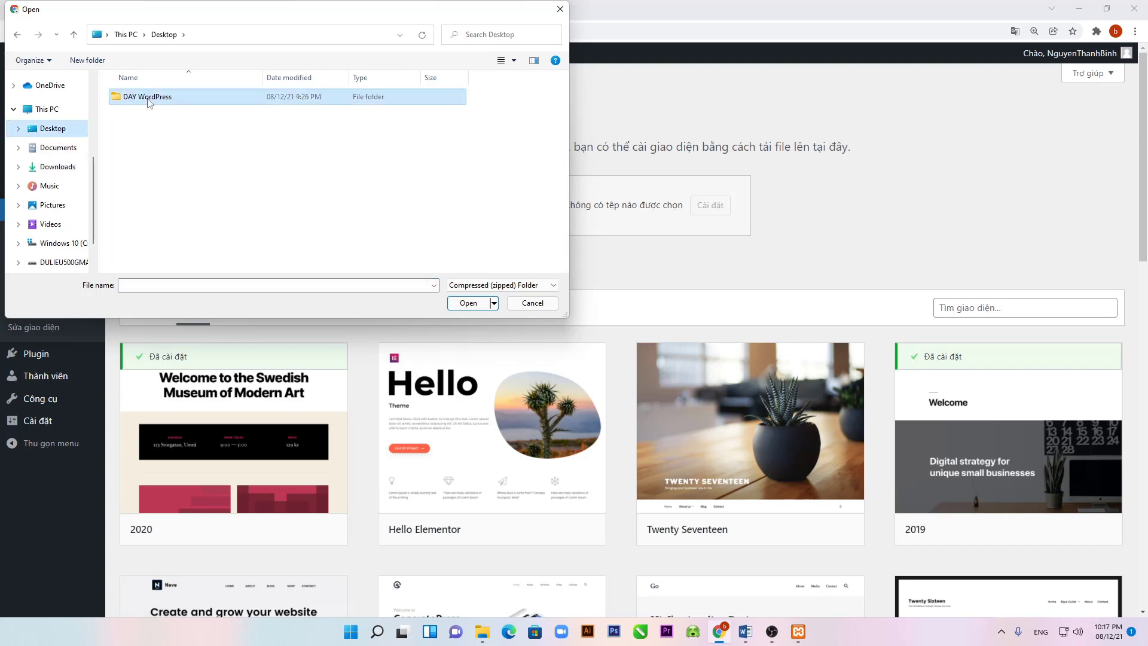
pyautogui.doubleClick(149, 102)
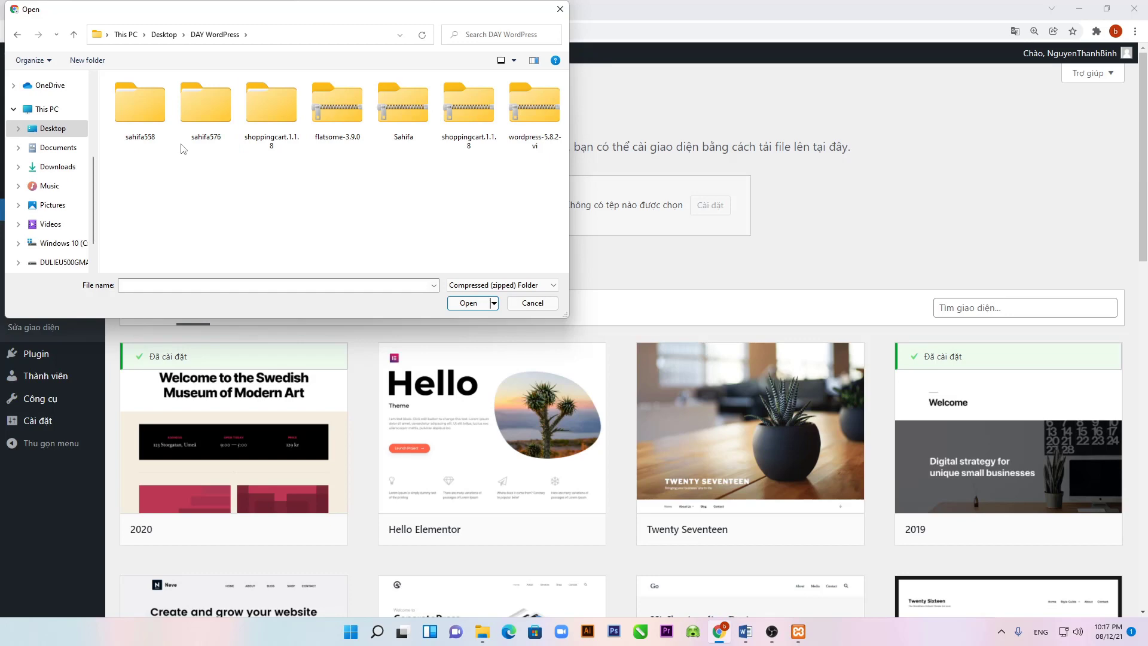
pyautogui.doubleClick(330, 148)
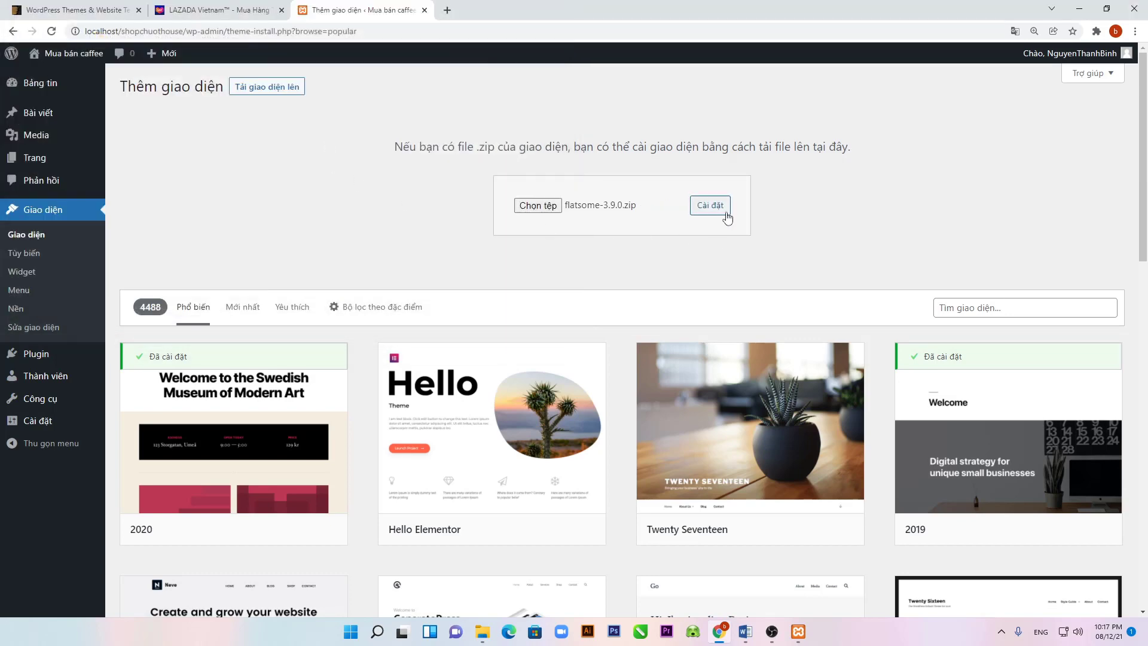
pyautogui.click(700, 208)
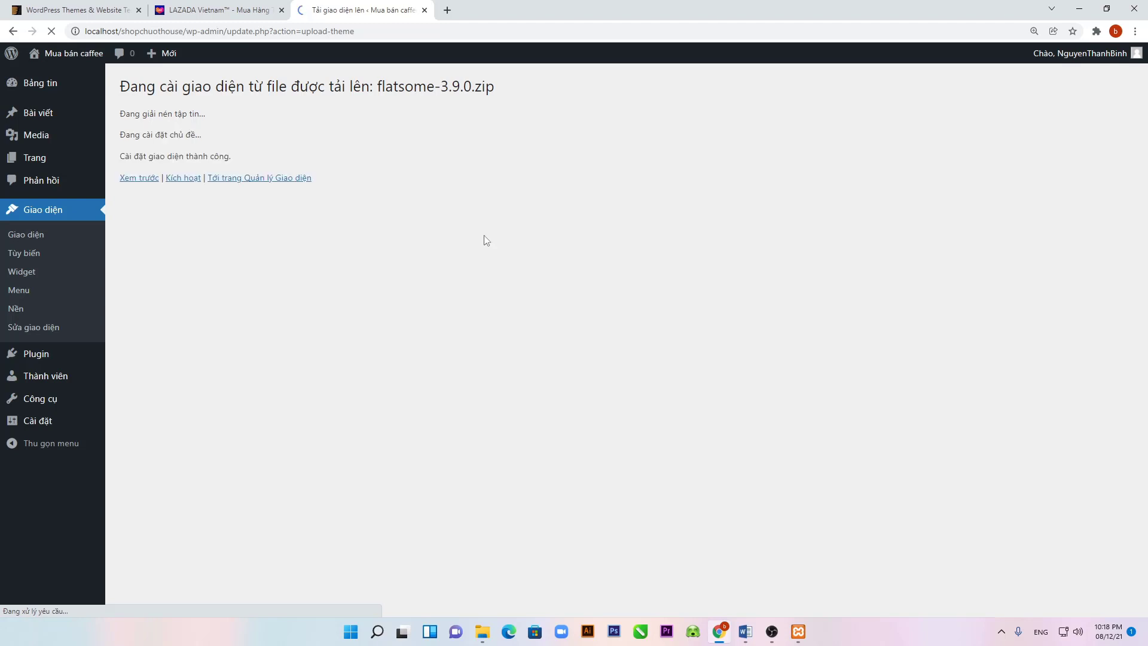
pyautogui.click(189, 179)
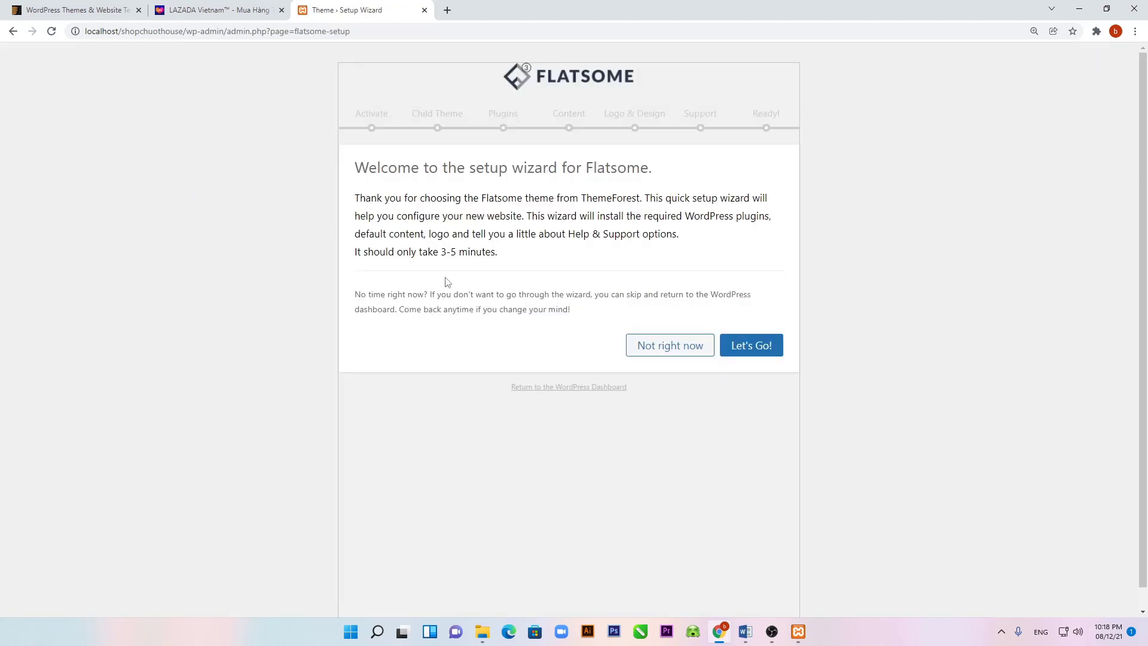
# Step: Skip the Flatsome setup wizard, open the Flatsome 3.9.0 welcome panel, and select the site address
pyautogui.click(684, 356)
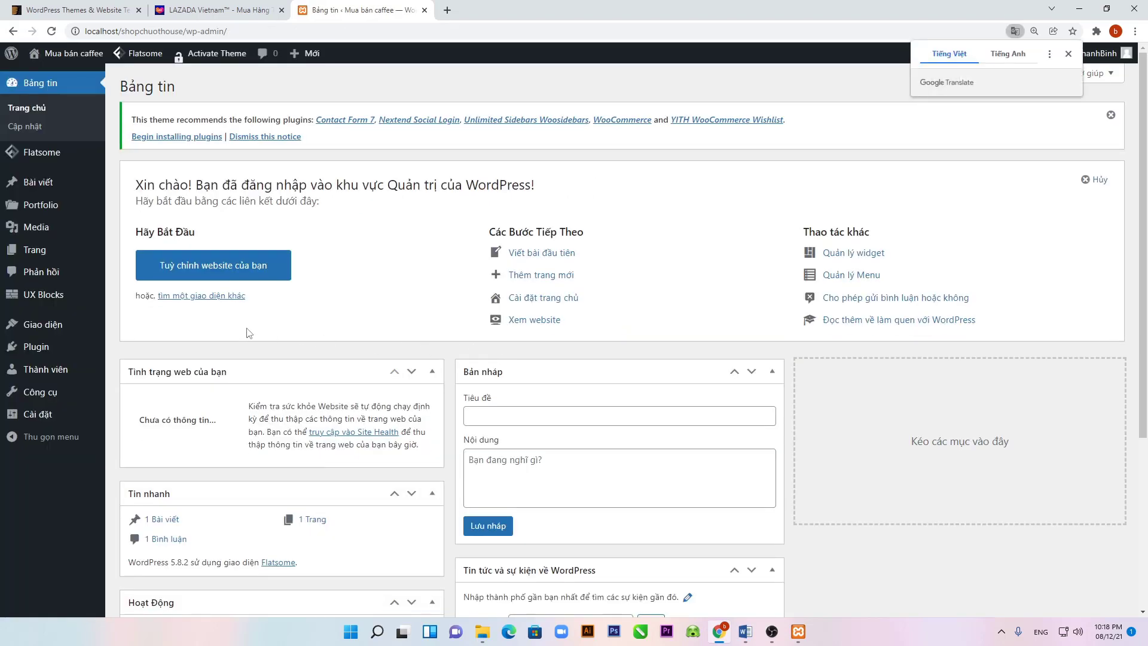
pyautogui.moveTo(43, 205)
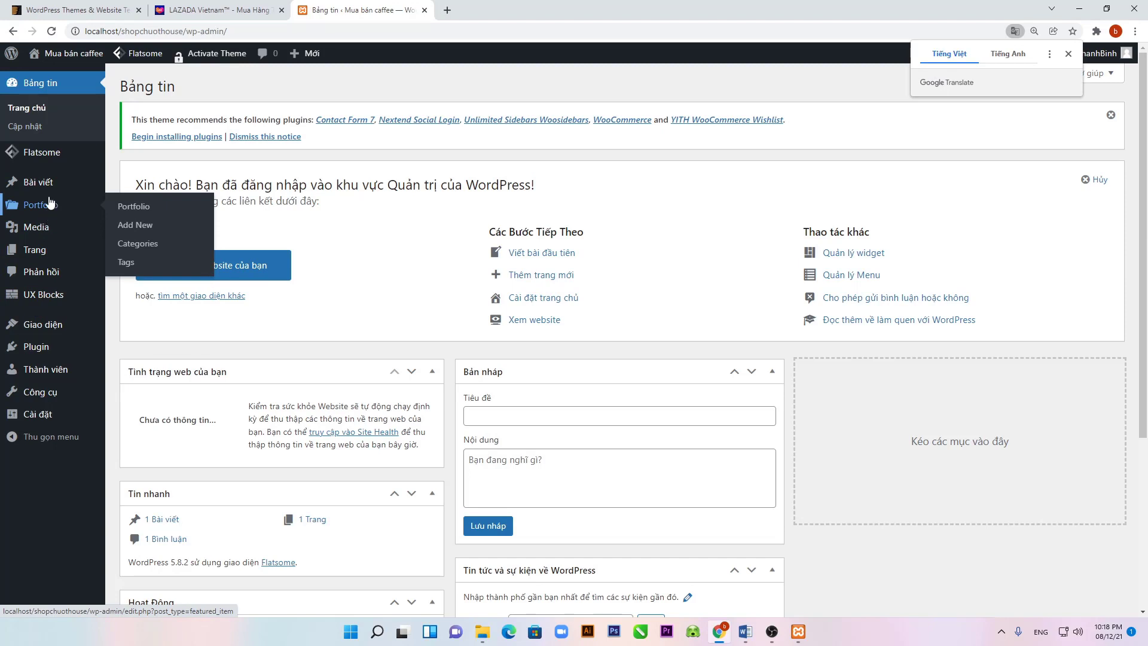
pyautogui.click(54, 156)
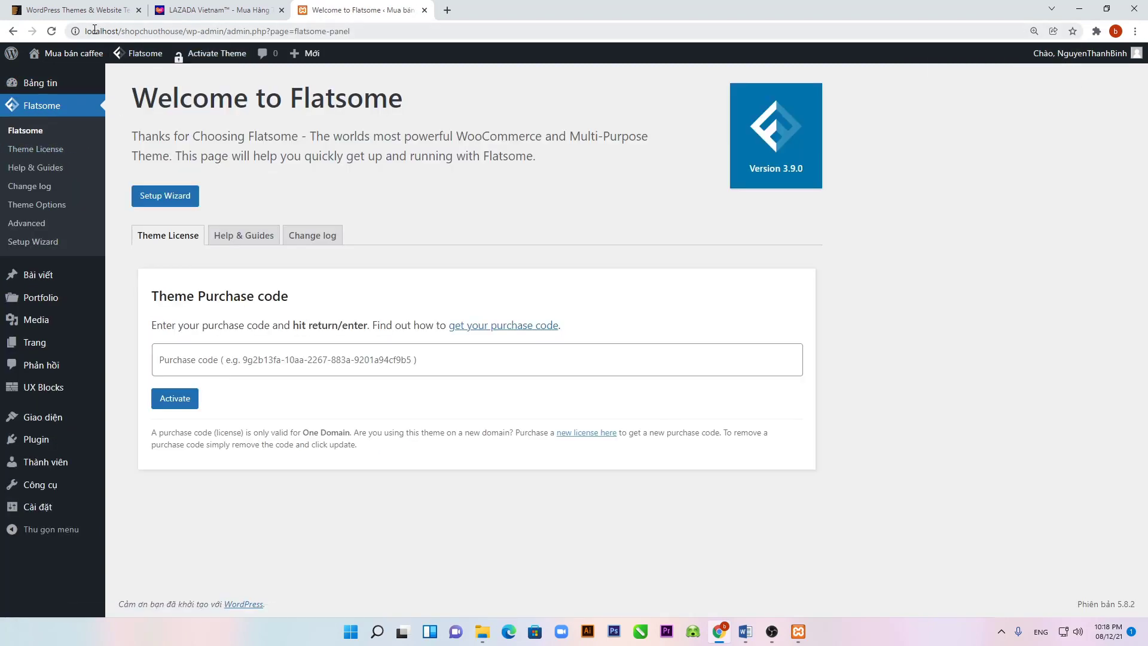
pyautogui.moveTo(86, 31); pyautogui.dragTo(183, 31)
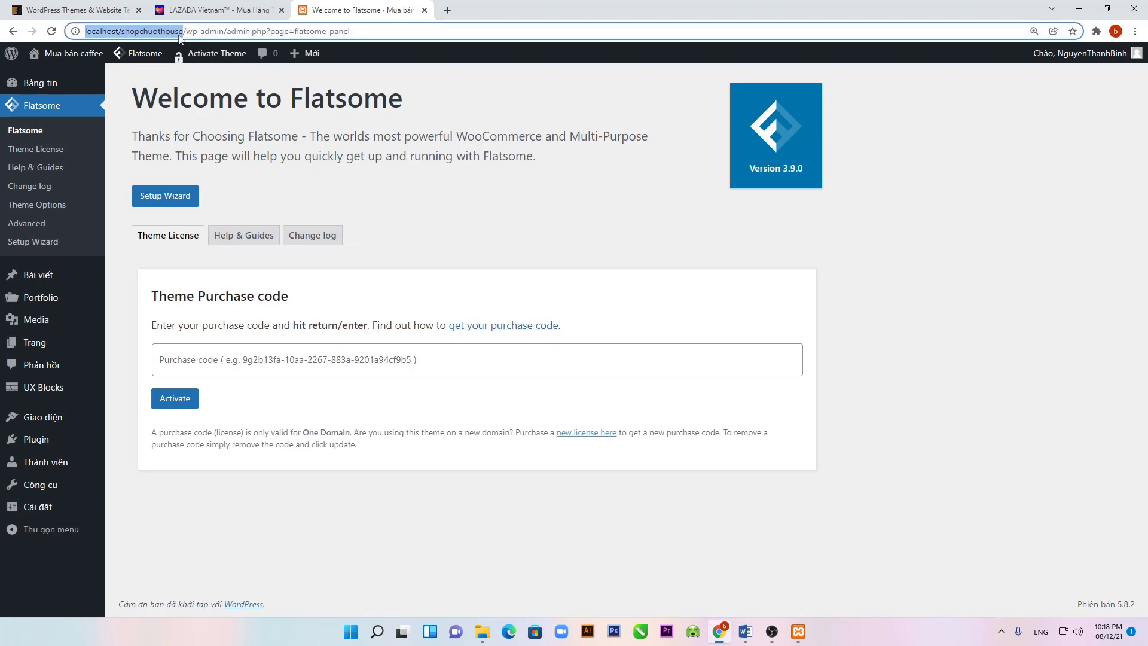
pyautogui.rightClick(184, 32)
# Step: Open localhost/shopchuothouse in a new tab, then return to the Flatsome welcome admin page
pyautogui.click(203, 99)
pyautogui.click(447, 10)
pyautogui.hotkey('ctrl', 'v')
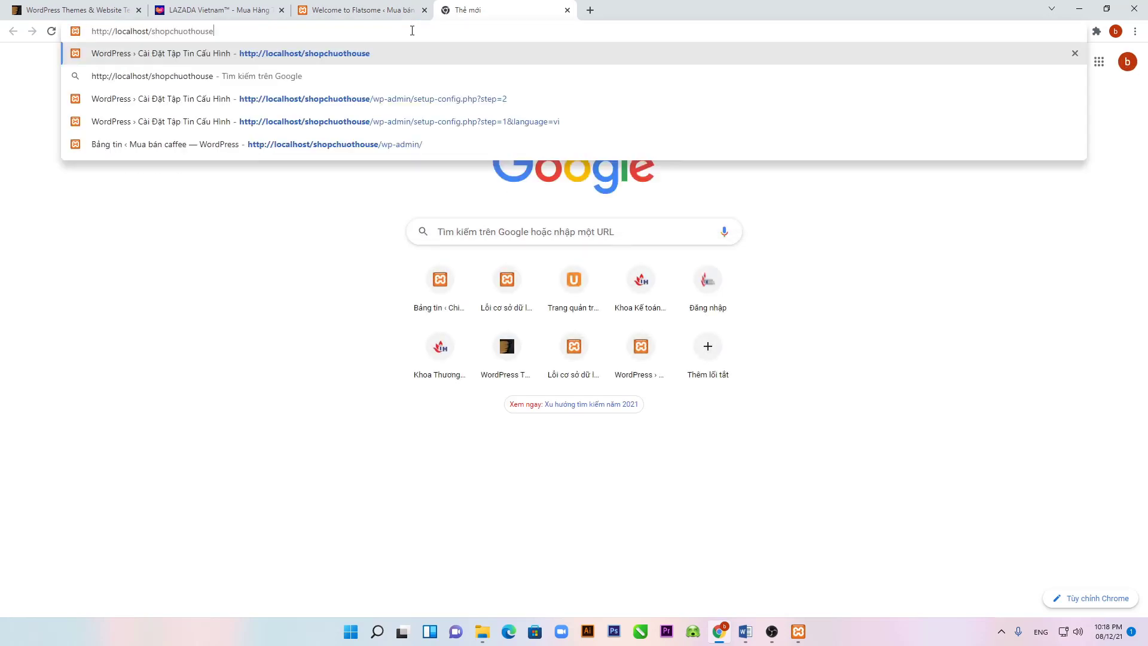
pyautogui.press('Return')
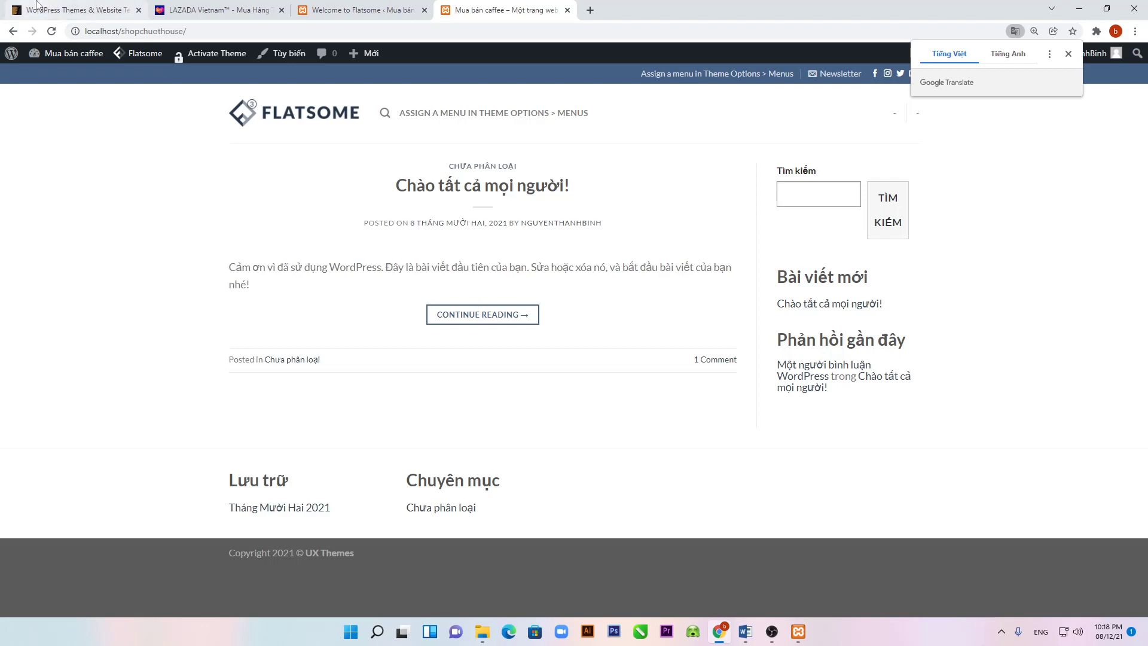
pyautogui.click(71, 10)
pyautogui.click(396, 6)
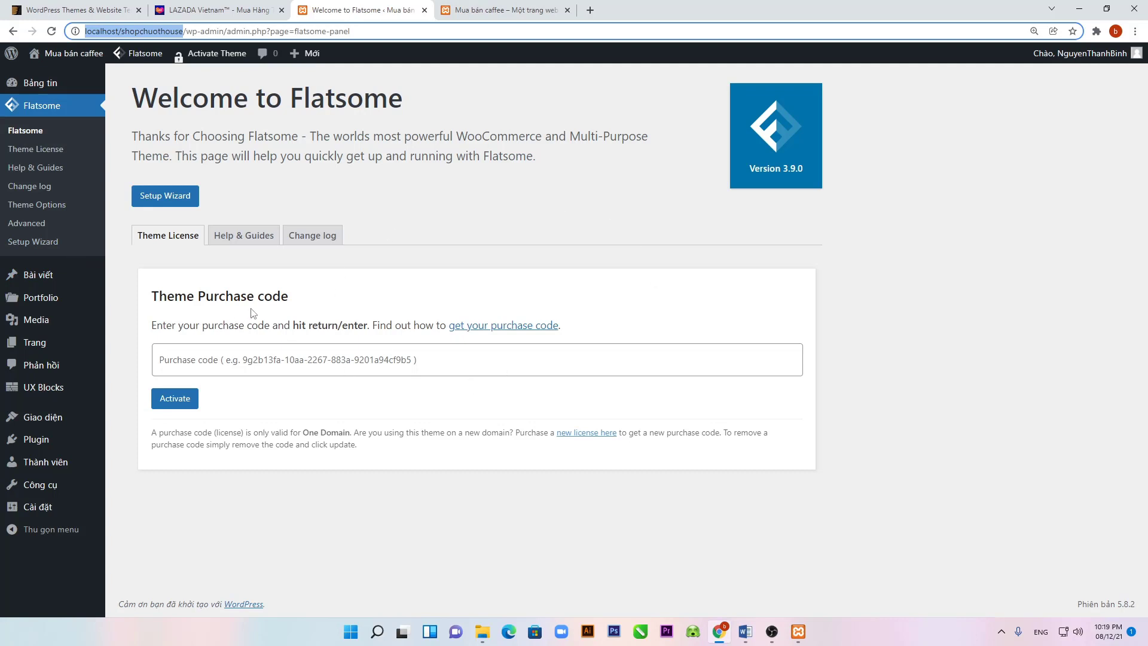
pyautogui.click(54, 209)
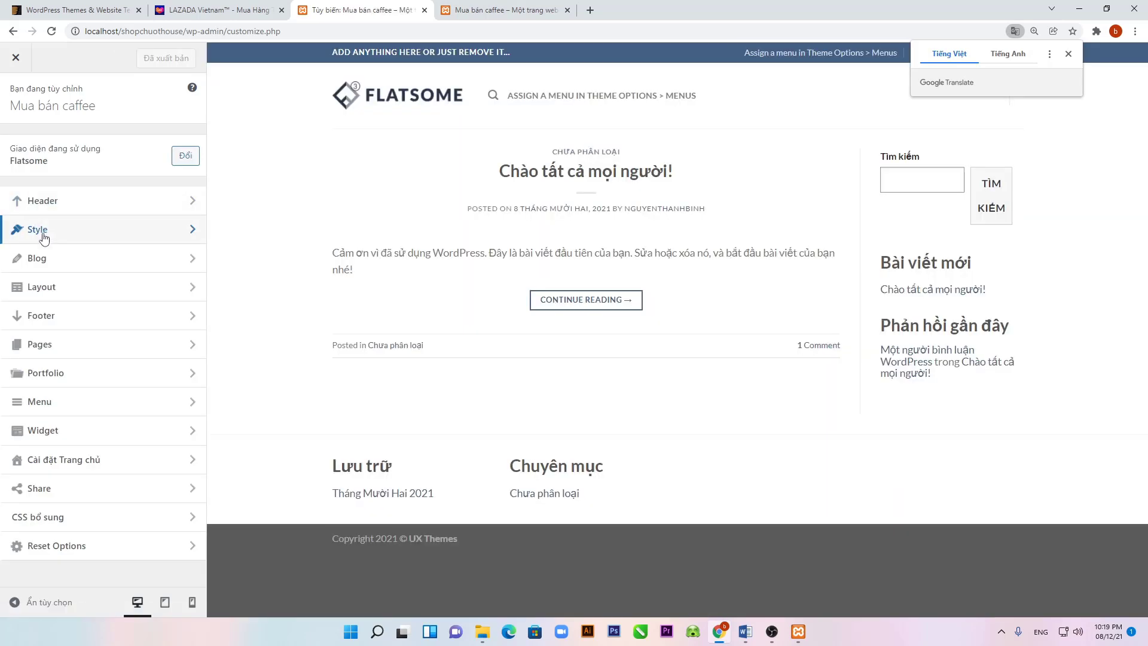
pyautogui.click(58, 331)
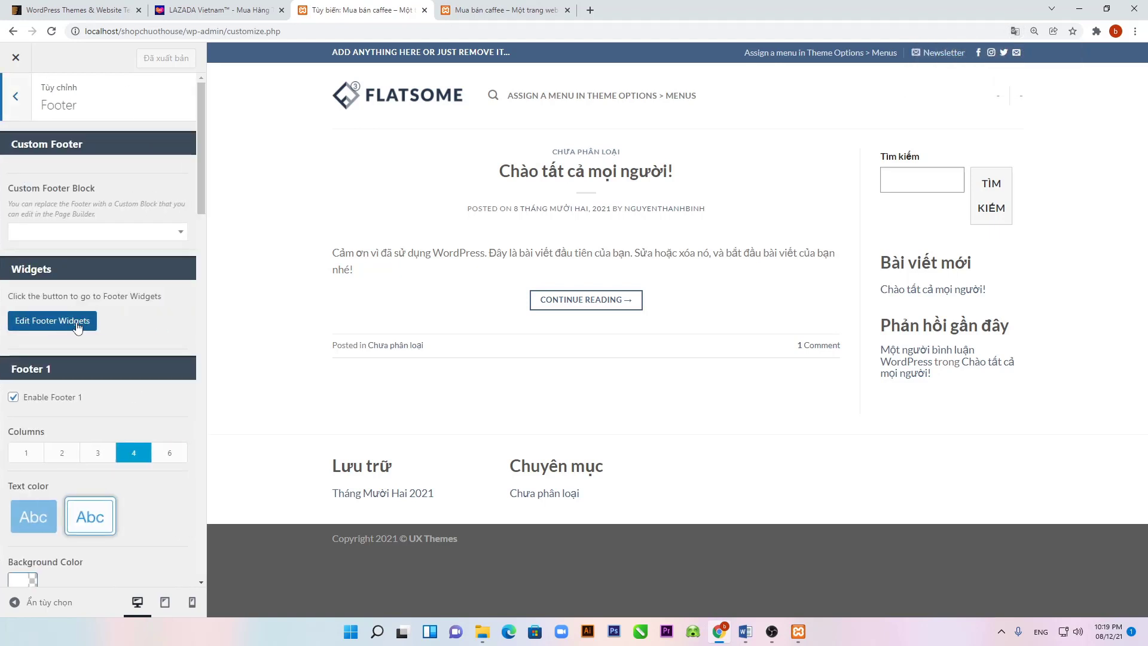
pyautogui.click(77, 326)
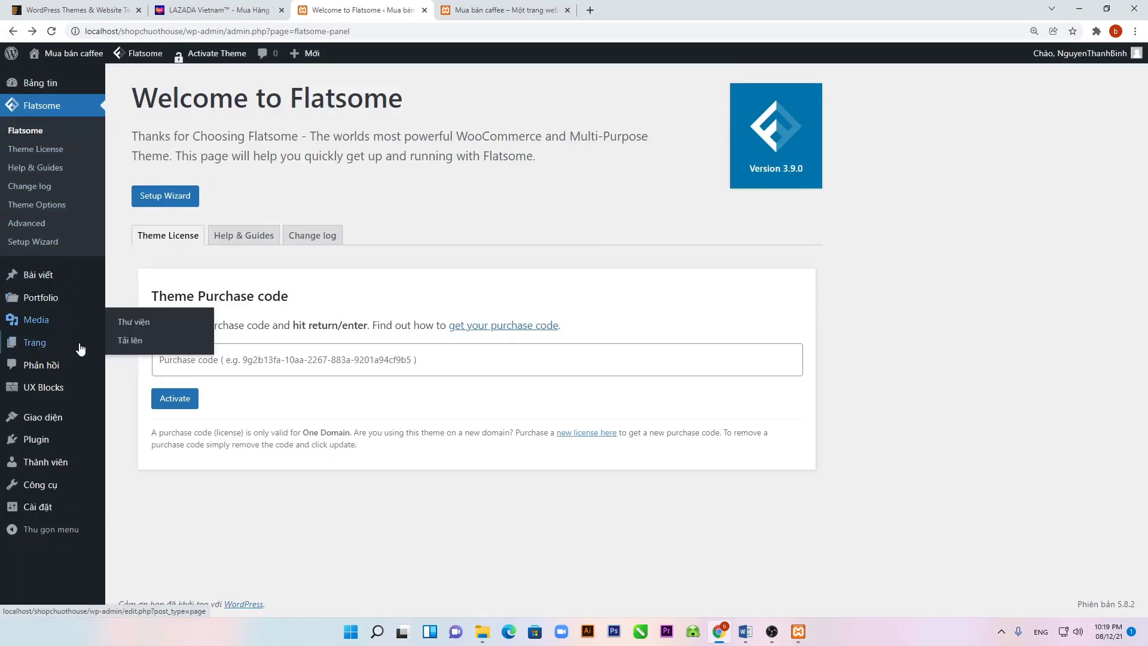
pyautogui.moveTo(45, 449)
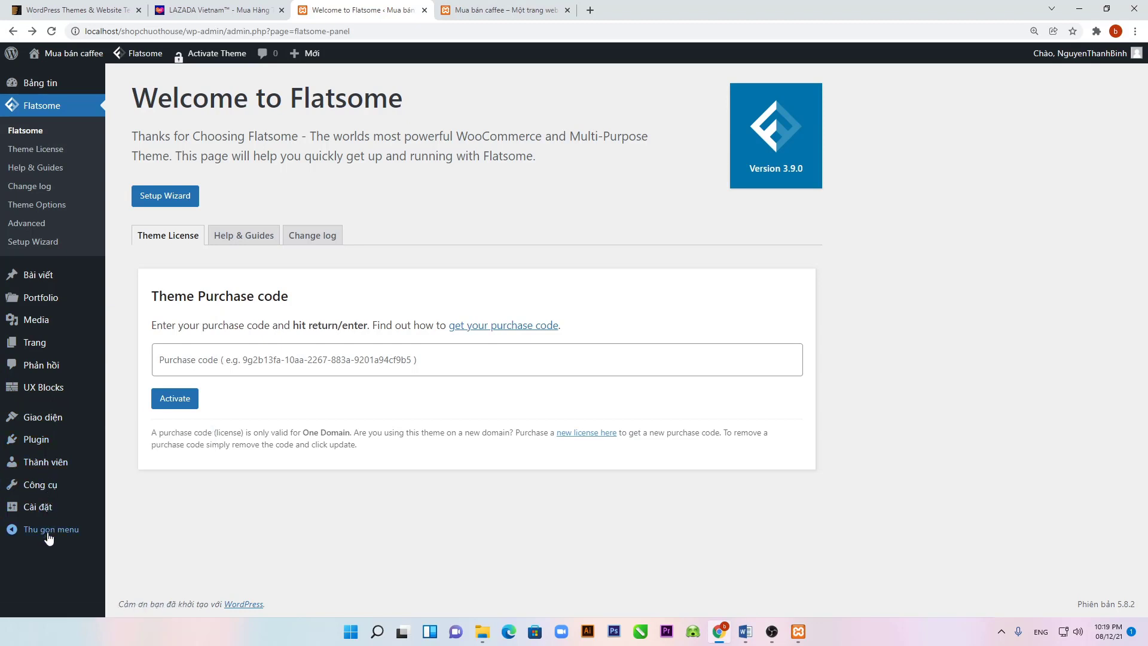
# Step: Activate Akismet Anti-Spam, close its signup tab, and go to the Add Plugins page
pyautogui.click(48, 445)
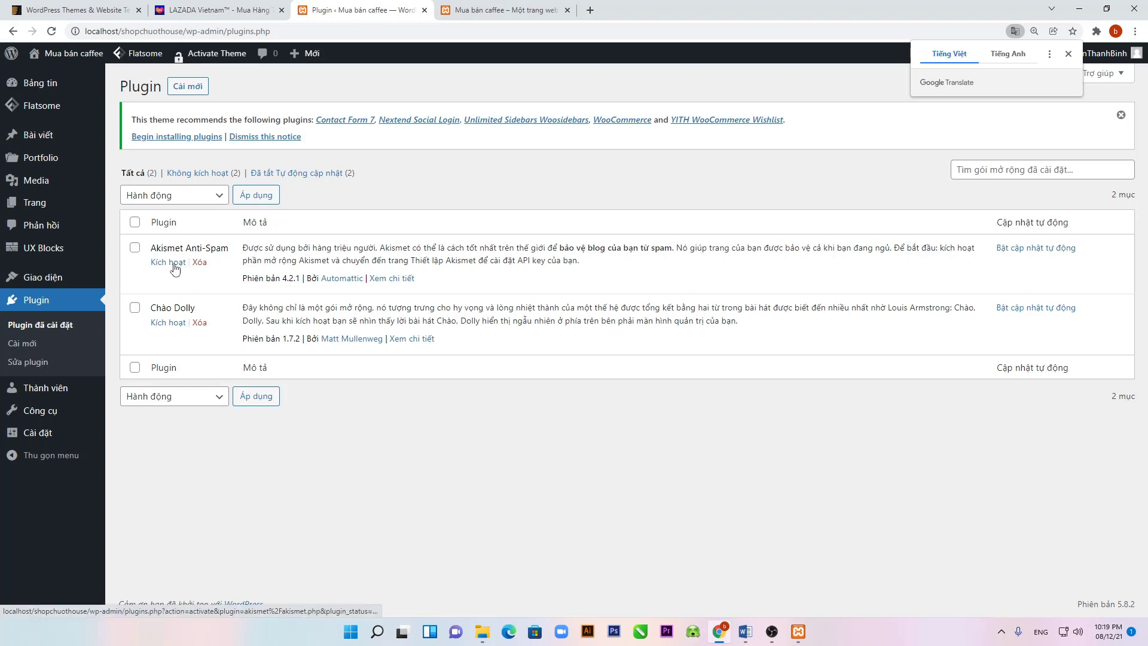
pyautogui.click(174, 265)
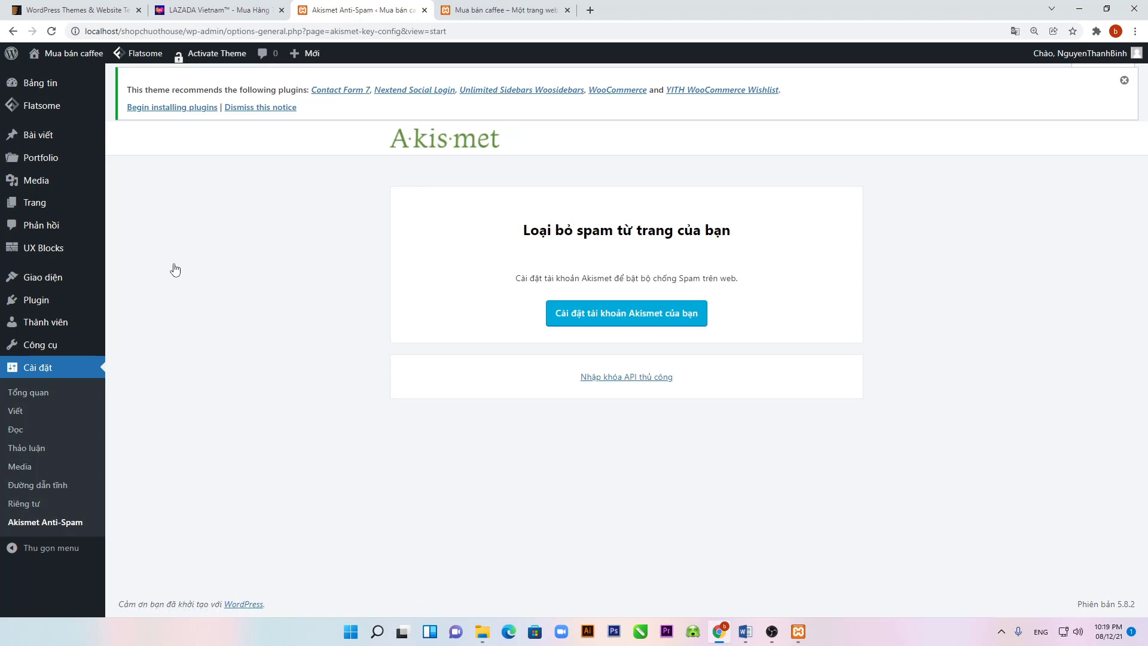
pyautogui.click(620, 324)
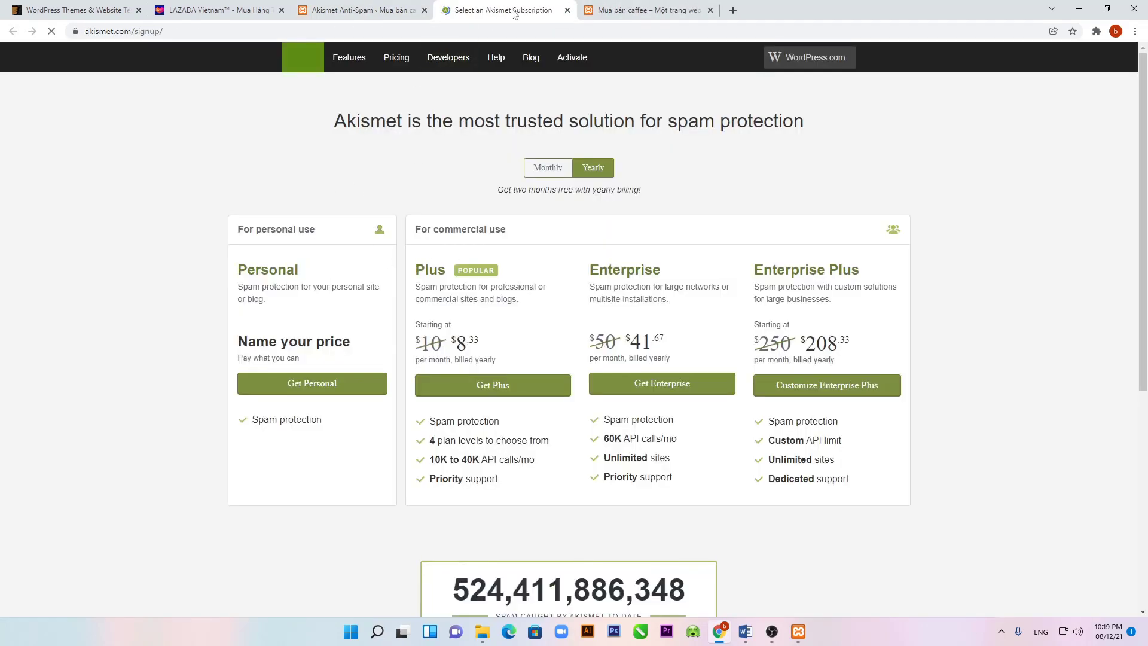
pyautogui.hotkey('ctrl', 'w')
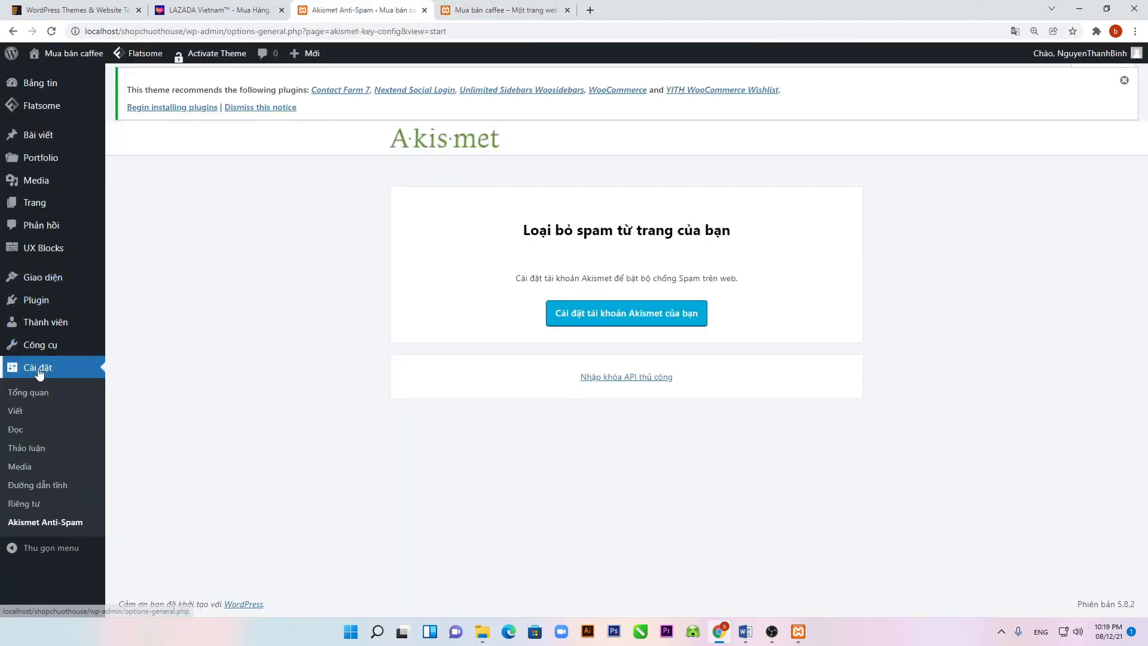
pyautogui.click(40, 299)
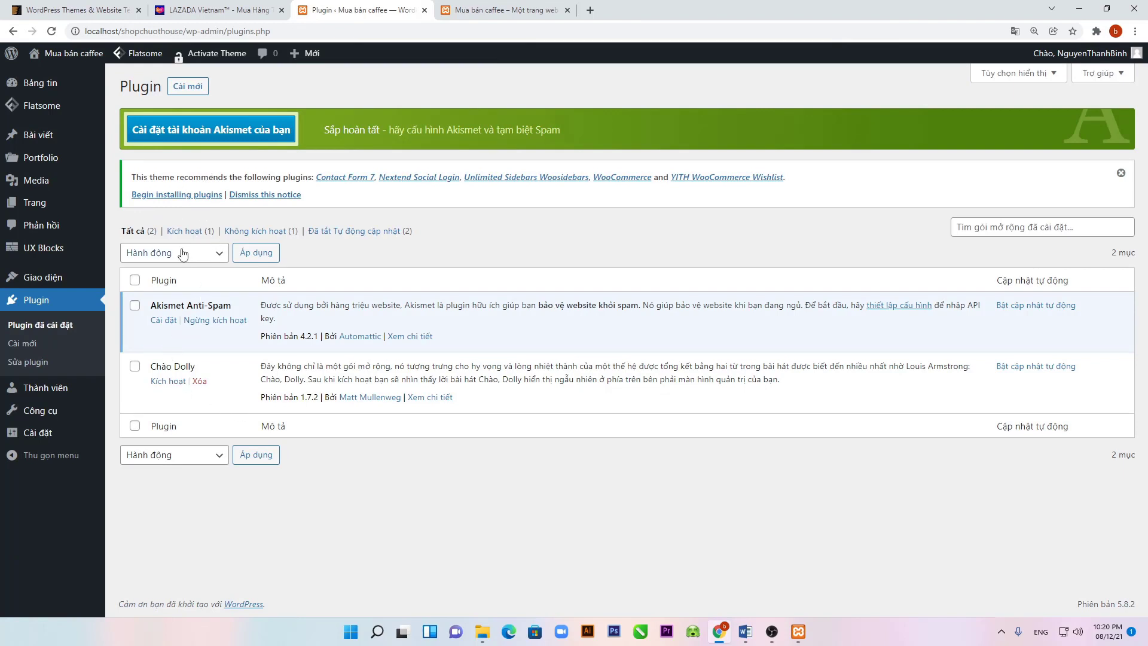
pyautogui.click(174, 86)
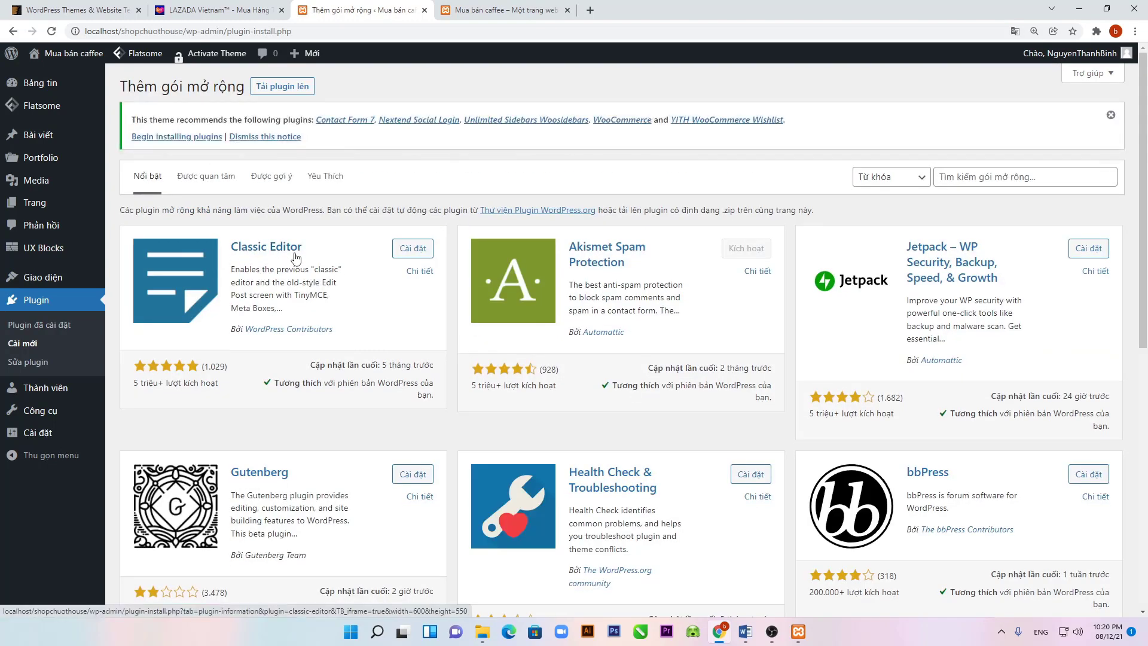
# Step: Install and activate the Classic Editor plugin
pyautogui.click(421, 257)
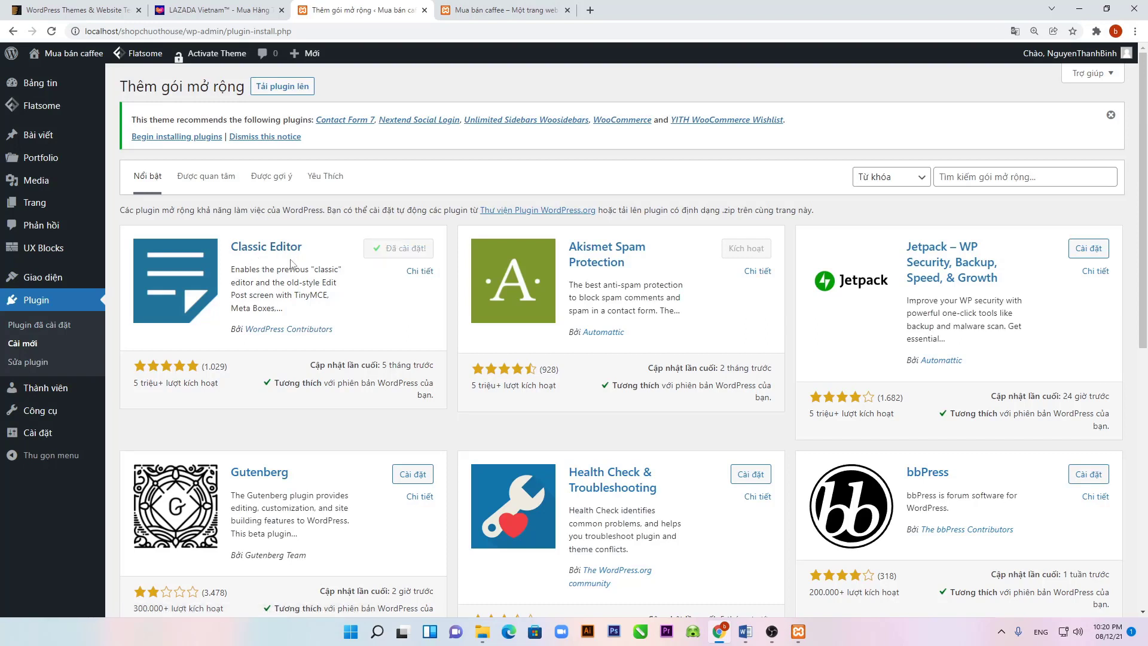
pyautogui.click(399, 254)
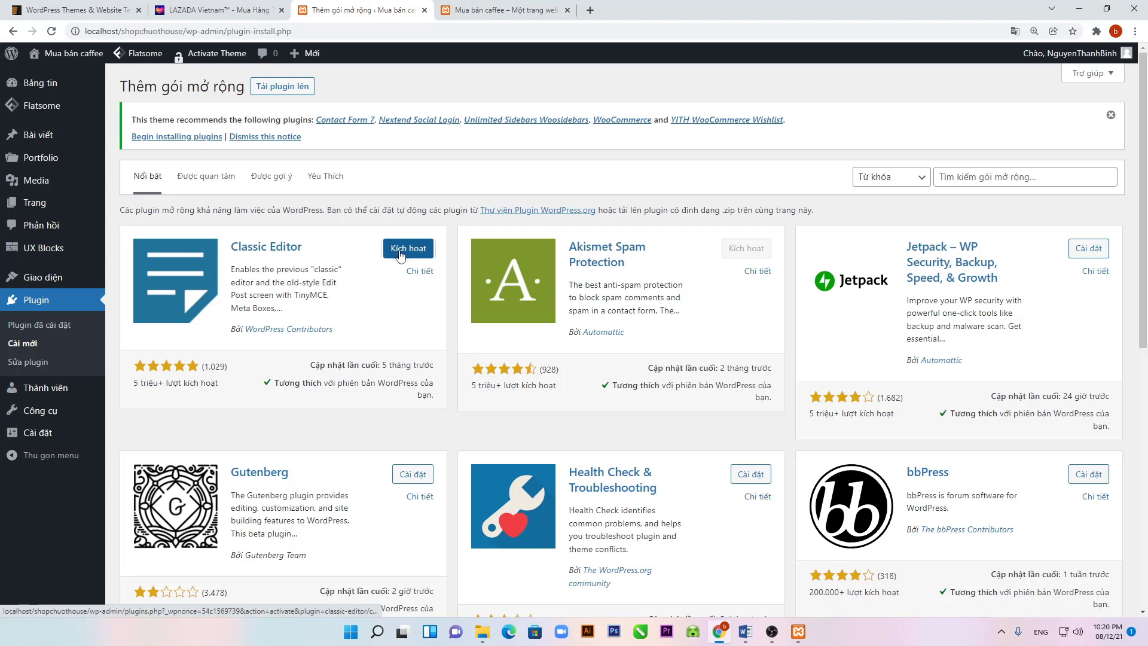
pyautogui.click(968, 174)
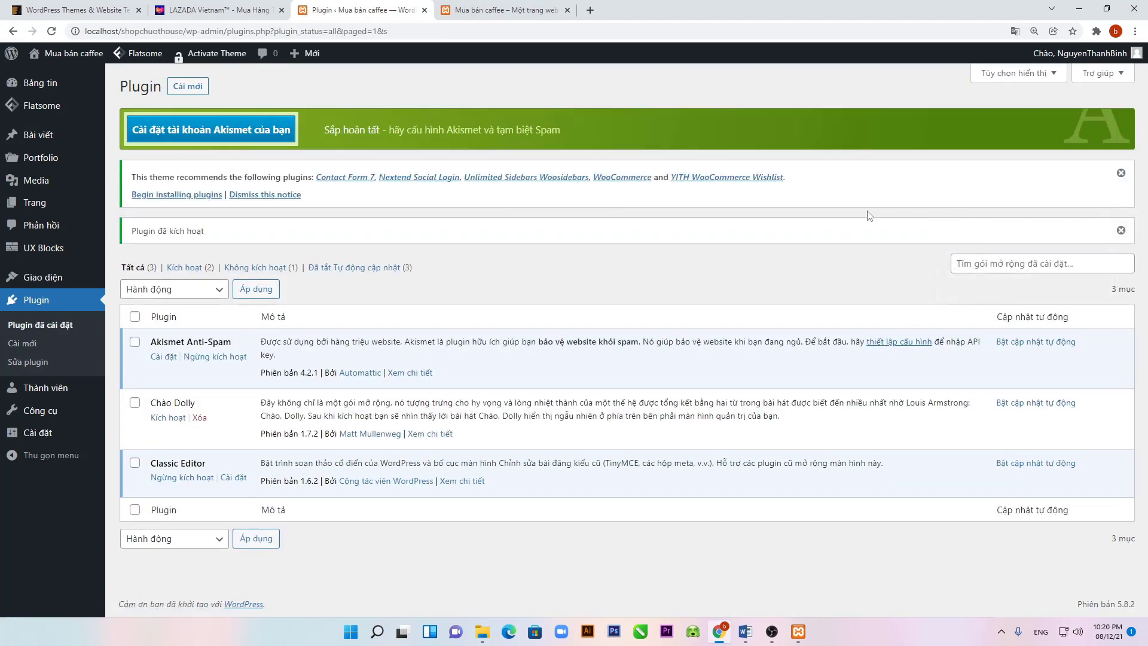
pyautogui.click(187, 87)
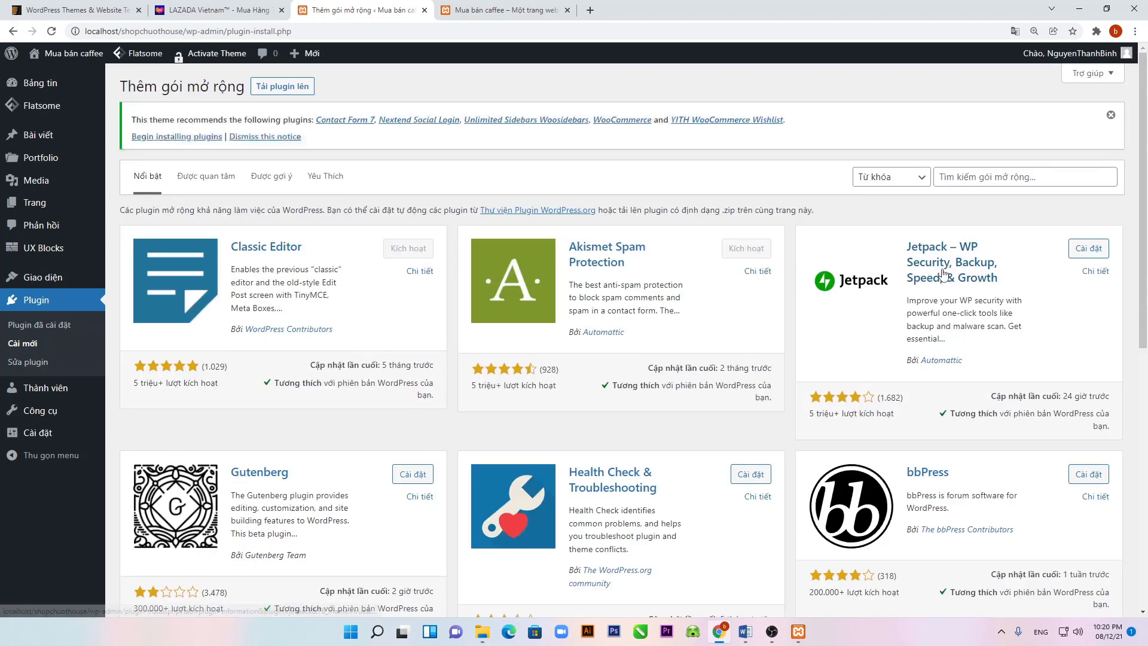
# Step: Search the plugin directory for 'tinymce', then install and activate Advanced Editor Tools
pyautogui.click(979, 181)
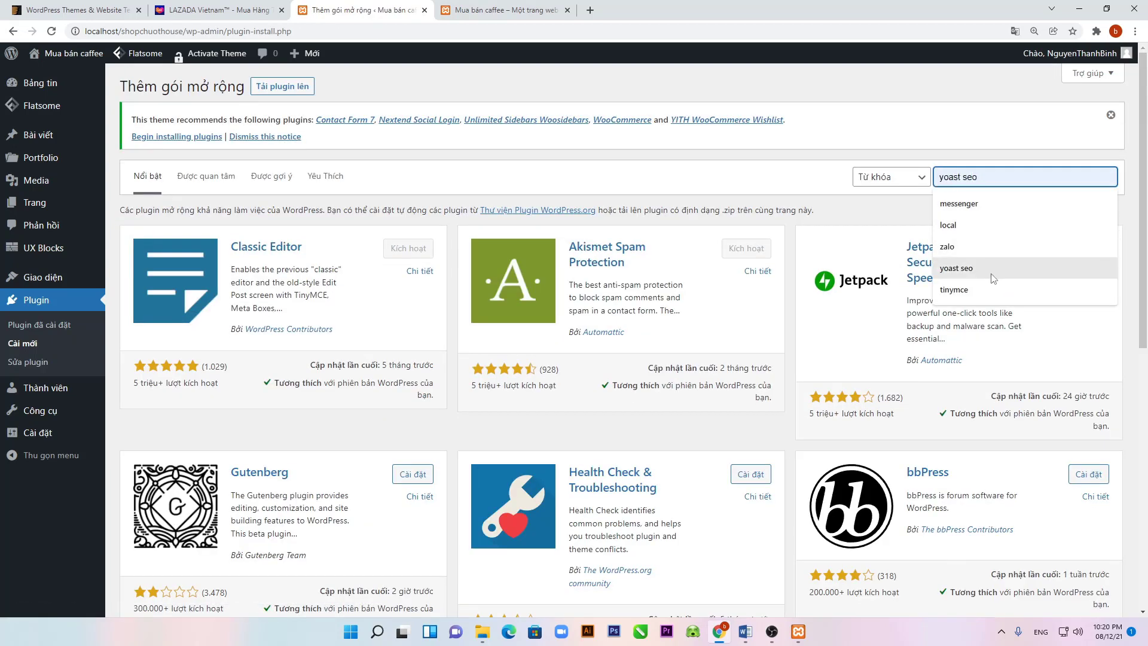
pyautogui.click(985, 289)
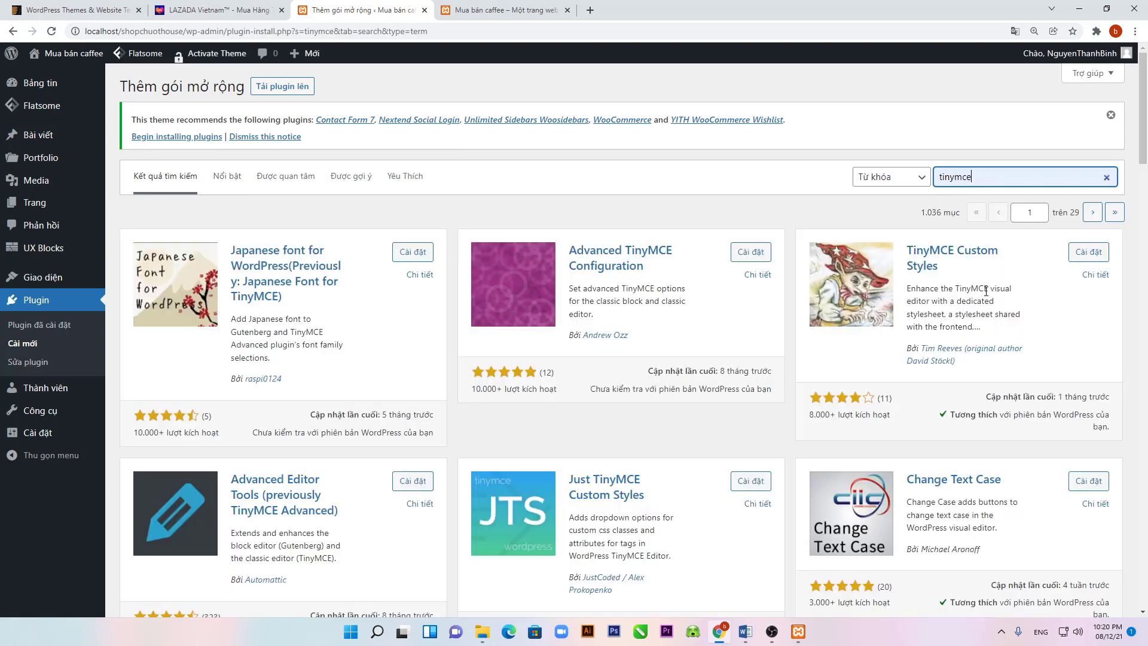
pyautogui.scroll(-3, 843, 411)
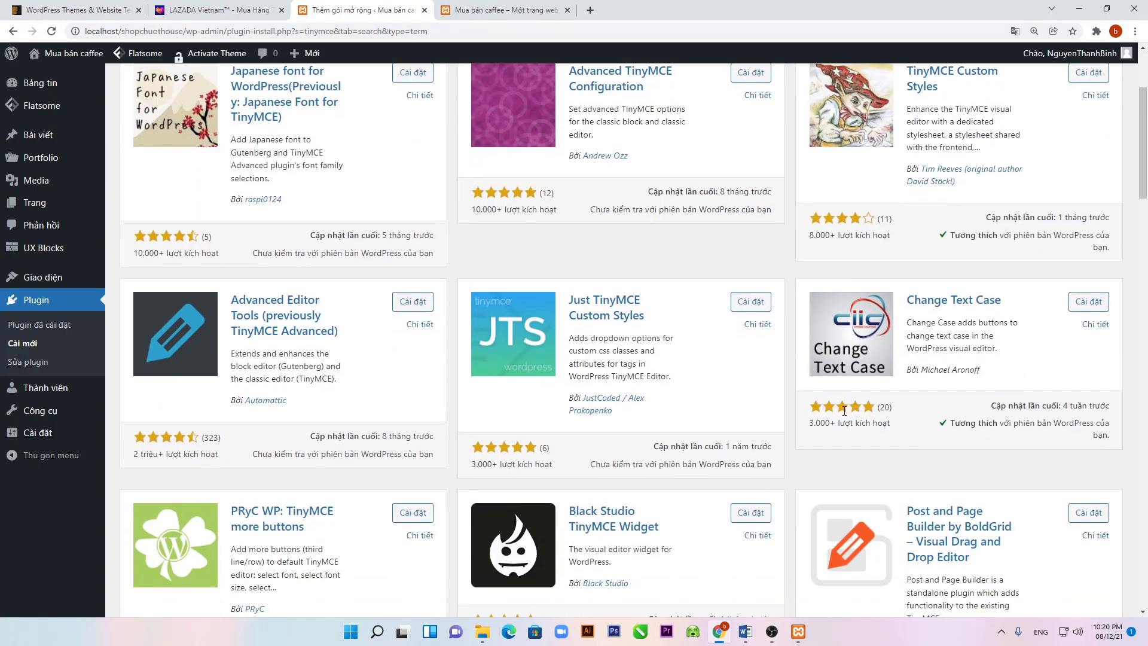
pyautogui.click(412, 304)
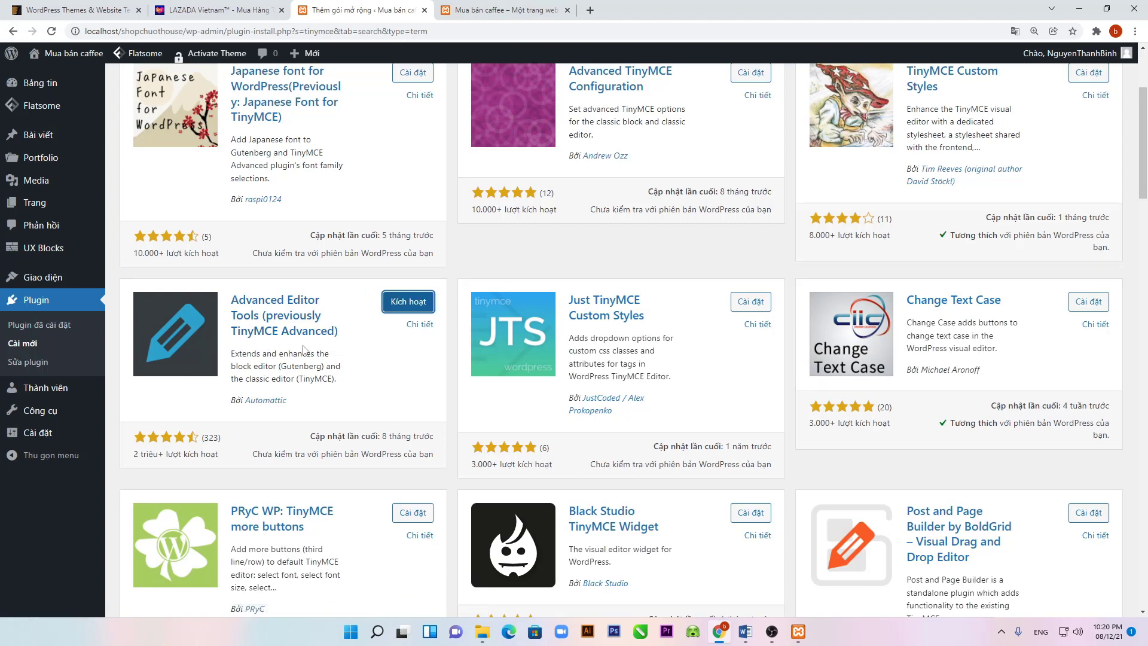
pyautogui.click(405, 310)
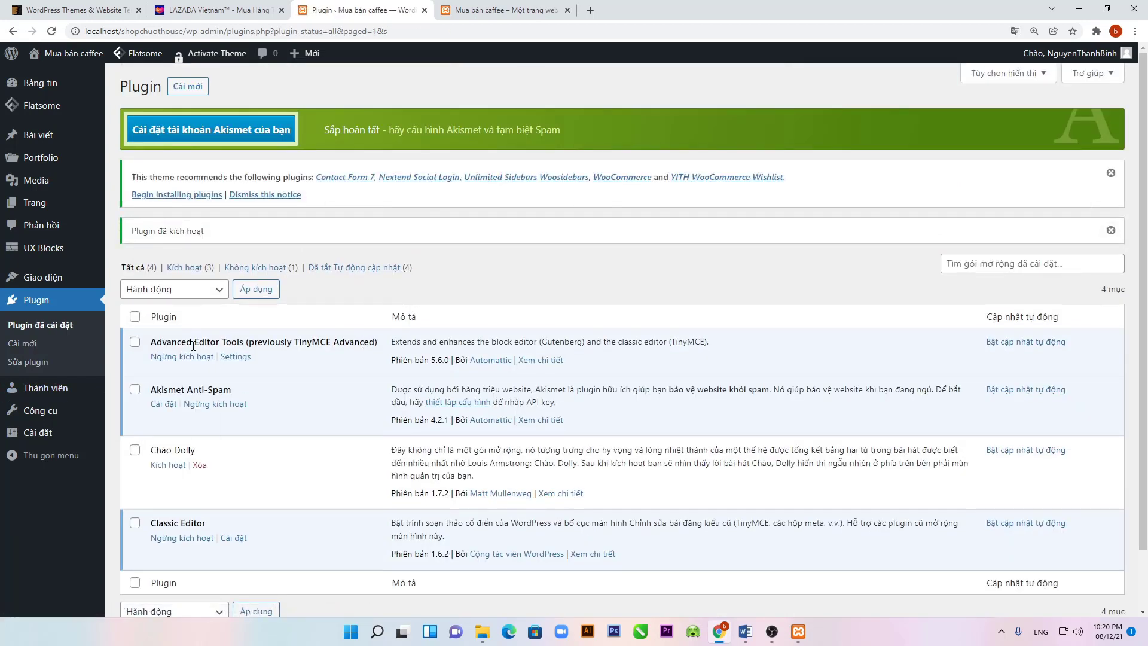
pyautogui.moveTo(156, 342); pyautogui.dragTo(227, 354)
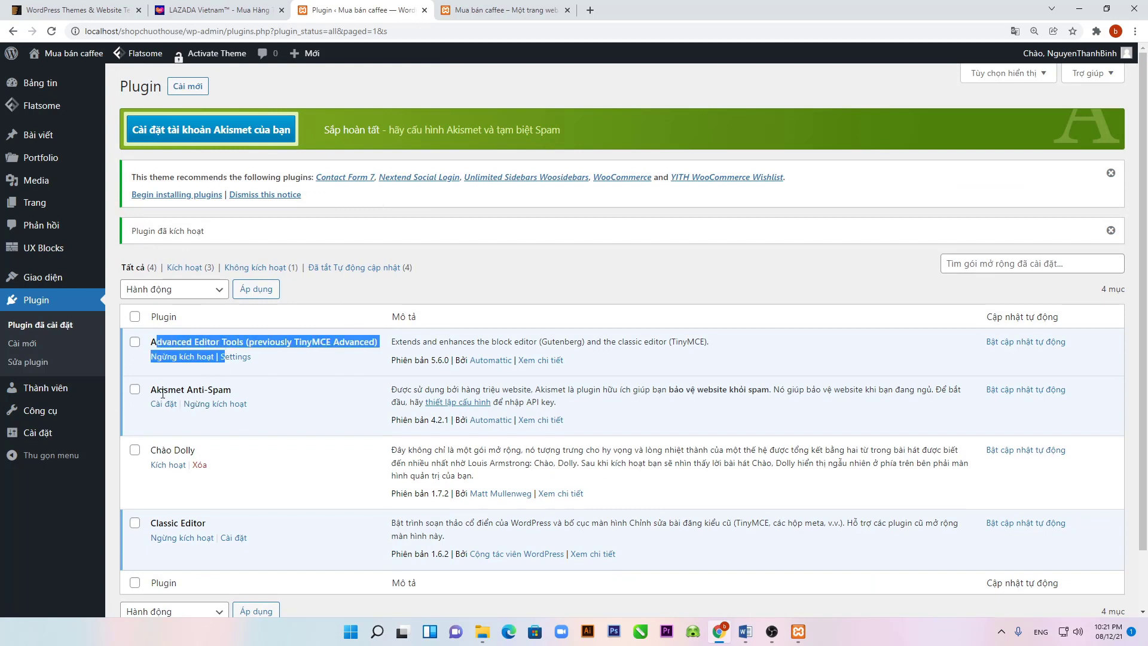
pyautogui.moveTo(151, 389); pyautogui.dragTo(260, 396)
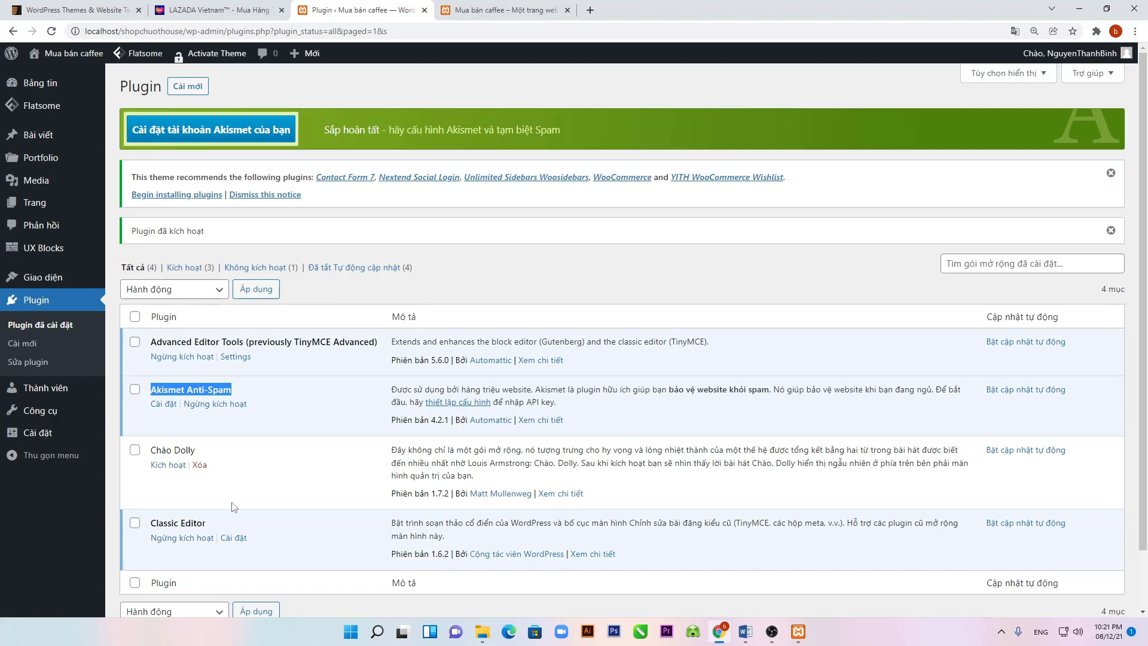
pyautogui.moveTo(151, 522); pyautogui.dragTo(218, 530)
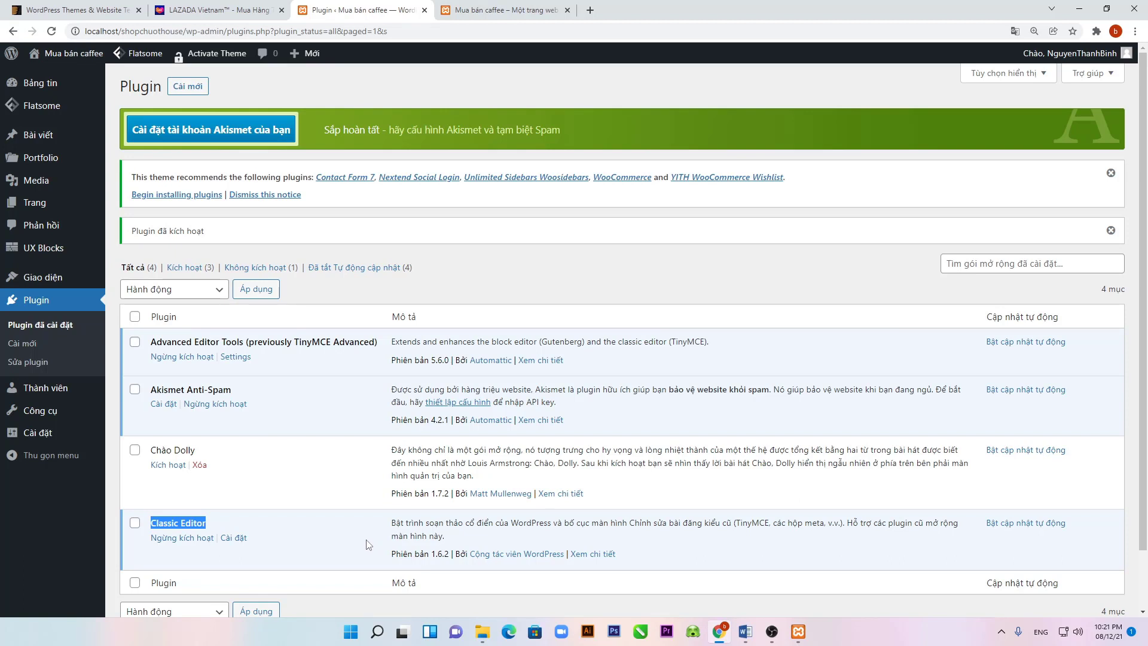
pyautogui.moveTo(49, 144)
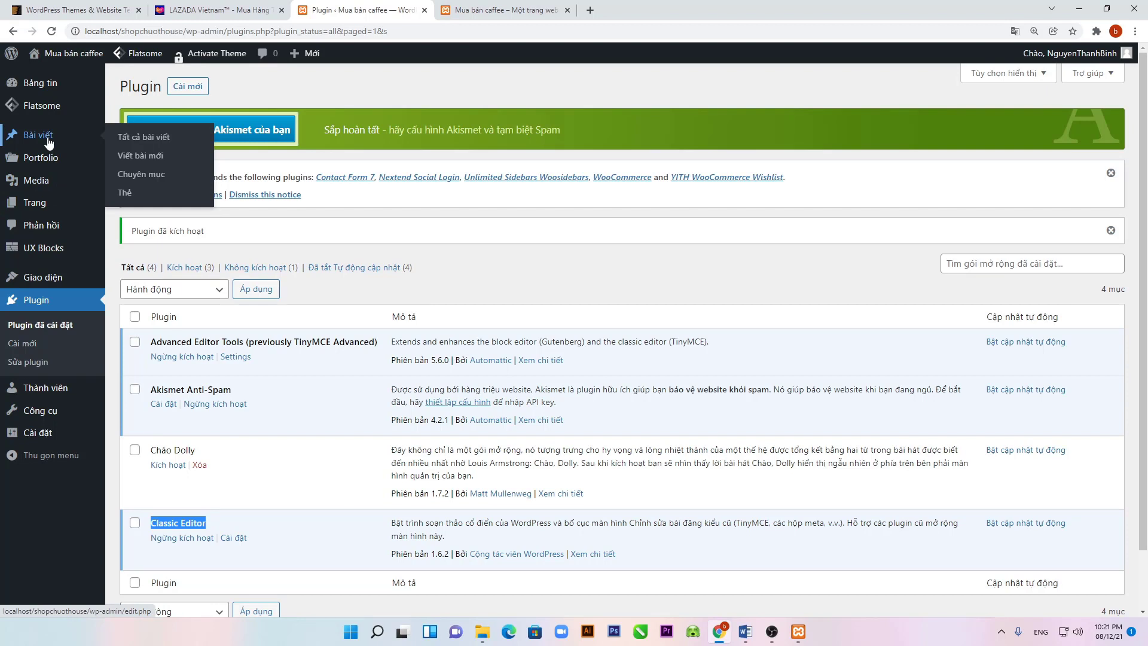
# Step: Create a new page titled 'Trang chu chuot'
pyautogui.moveTo(41, 206)
pyautogui.click(124, 204)
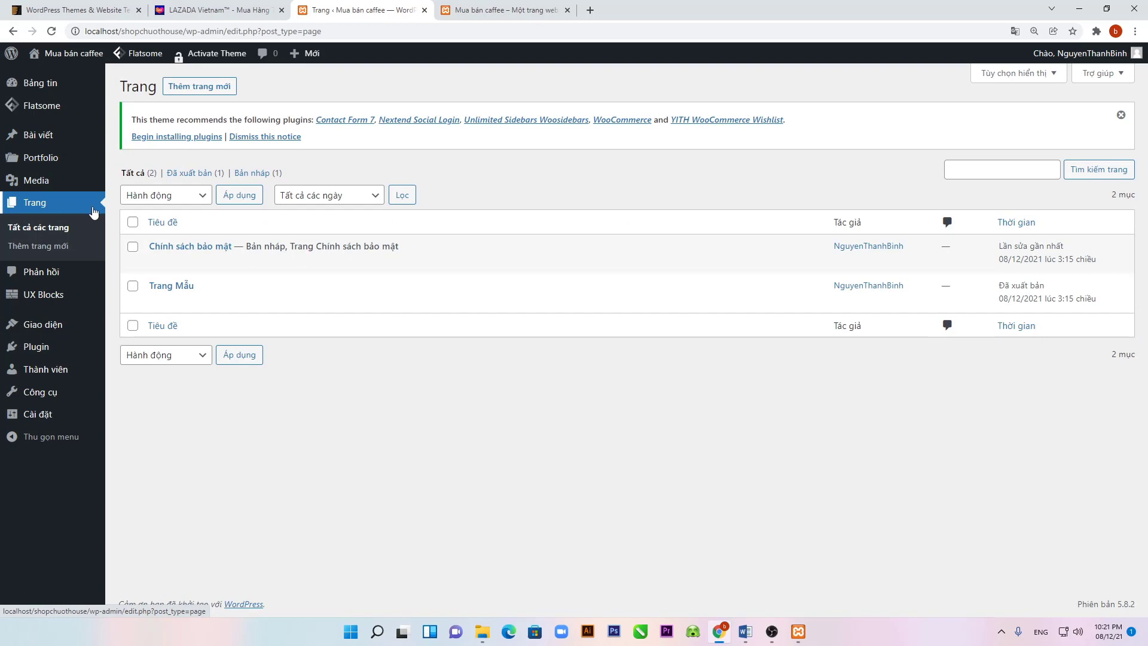
pyautogui.click(212, 89)
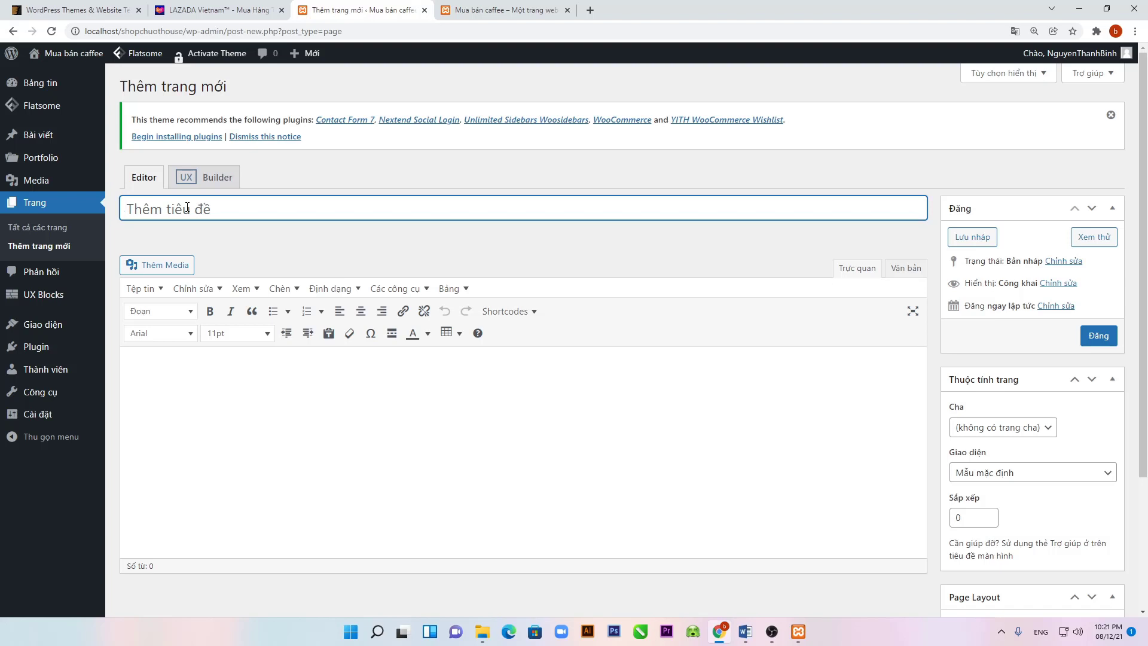
pyautogui.write('C')
pyautogui.press('BackSpace')
pyautogui.write('Trang chu')
pyautogui.press('BackSpace')
pyautogui.press('BackSpace')
pyautogui.press('BackSpace')
pyautogui.write('chu chuô')
pyautogui.press('BackSpace')
pyautogui.write('ot')
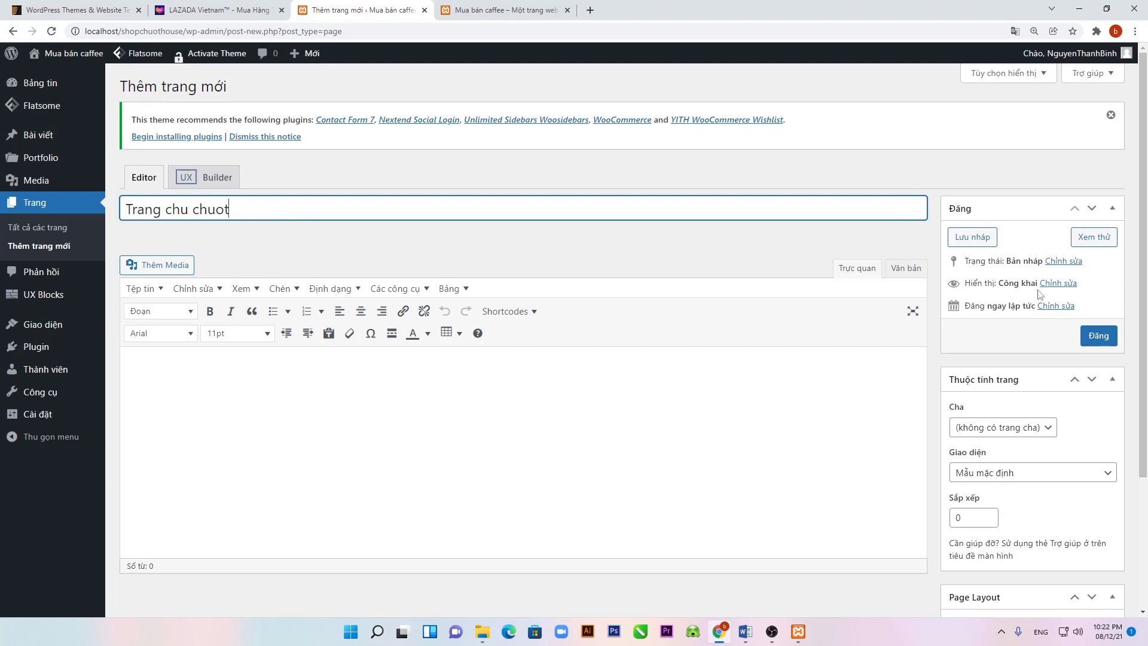
# Step: Give the page the Page - Full Width template and publish it
pyautogui.click(1039, 479)
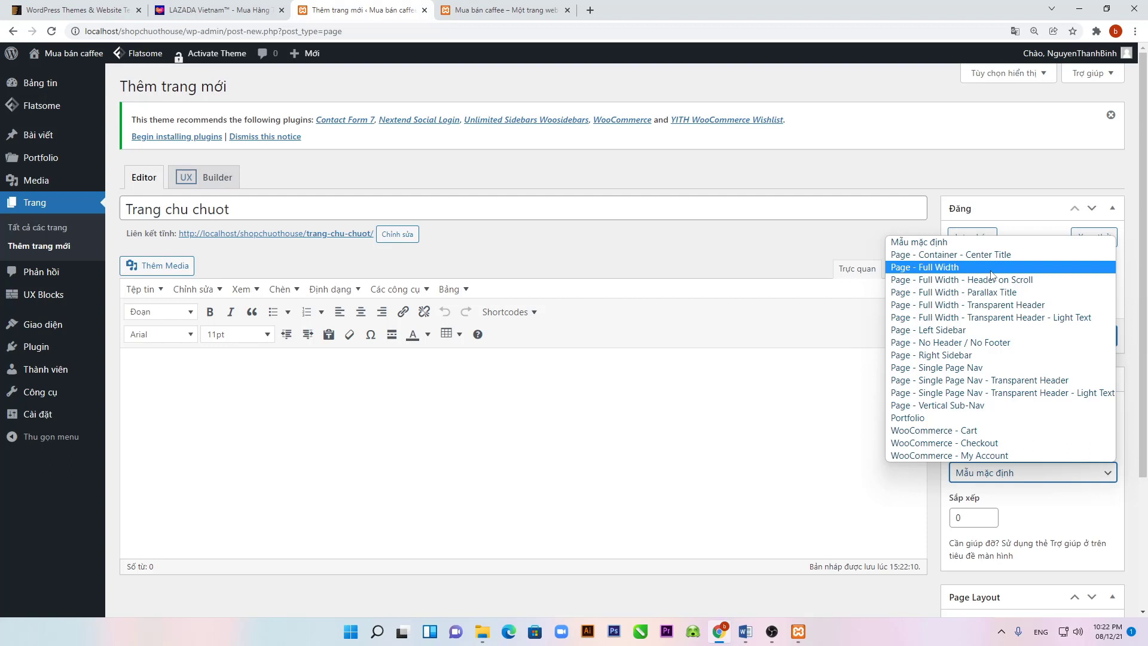
pyautogui.click(990, 270)
pyautogui.click(1105, 336)
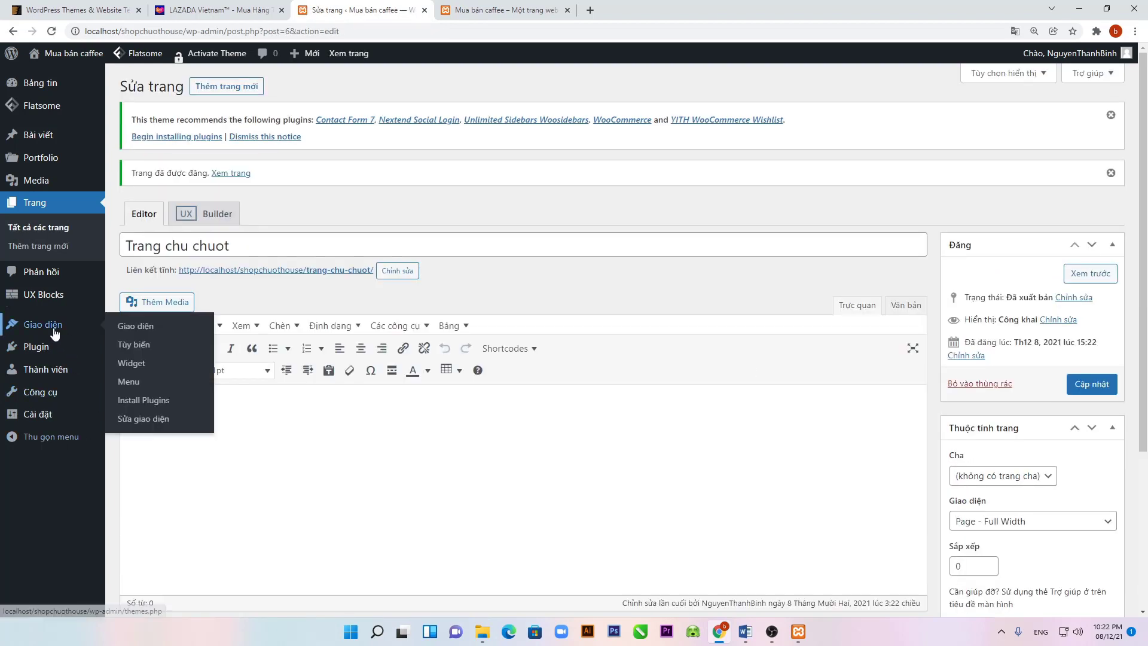
# Step: Set Reading to a static home page 'Trang chu chuot', save, and reload the live site
pyautogui.moveTo(53, 332)
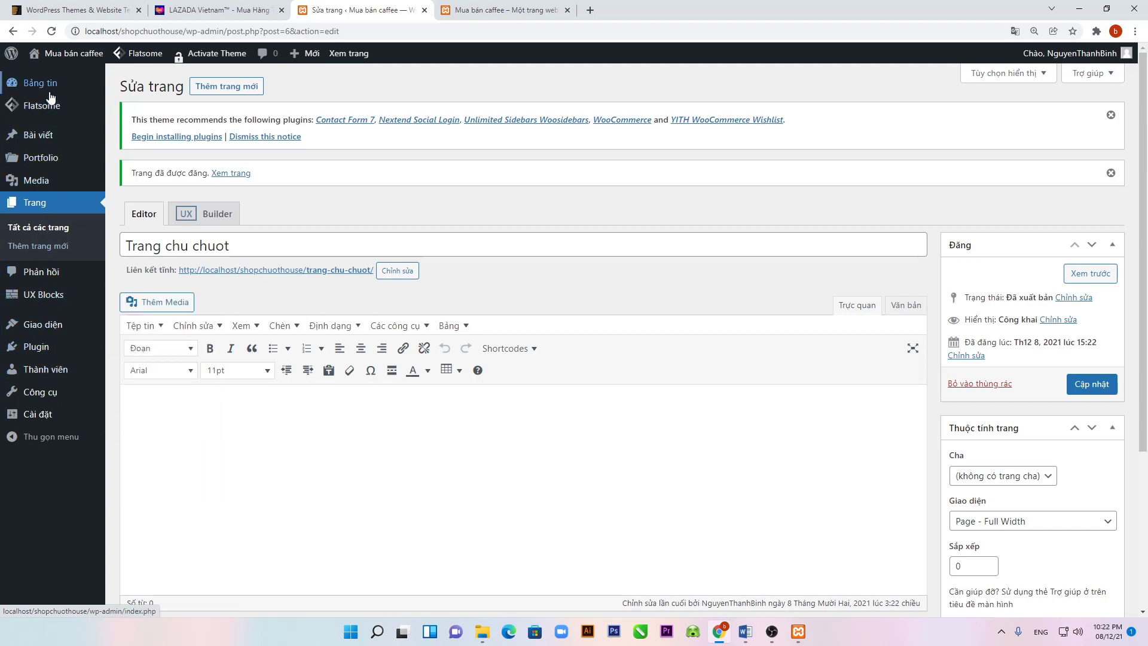
pyautogui.moveTo(50, 106)
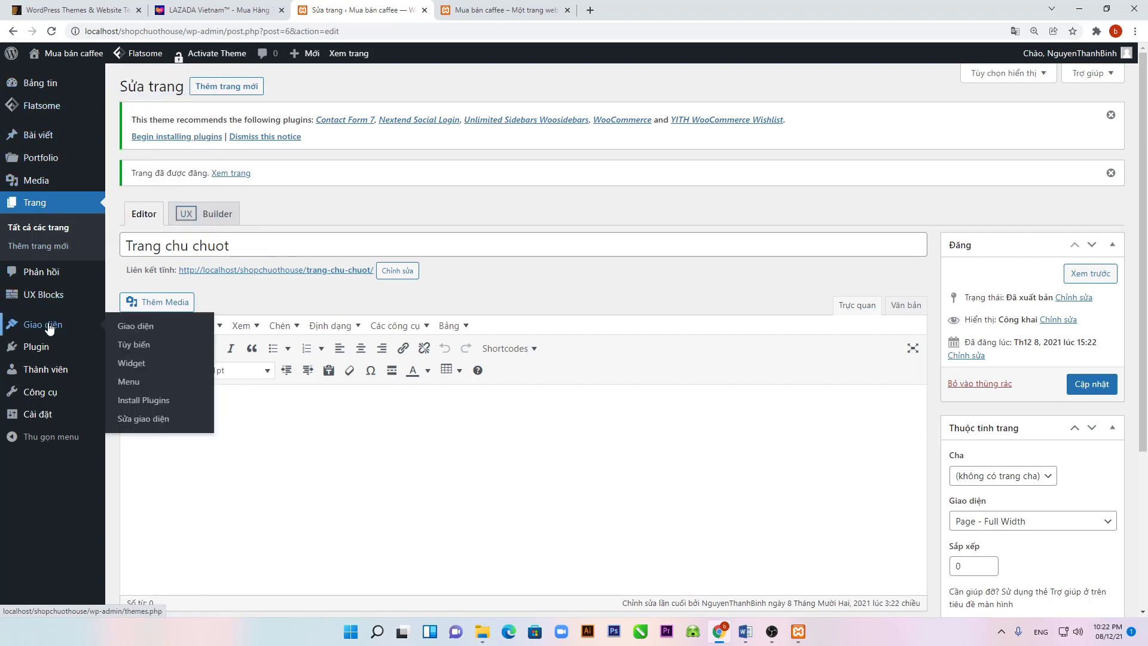
pyautogui.moveTo(48, 368)
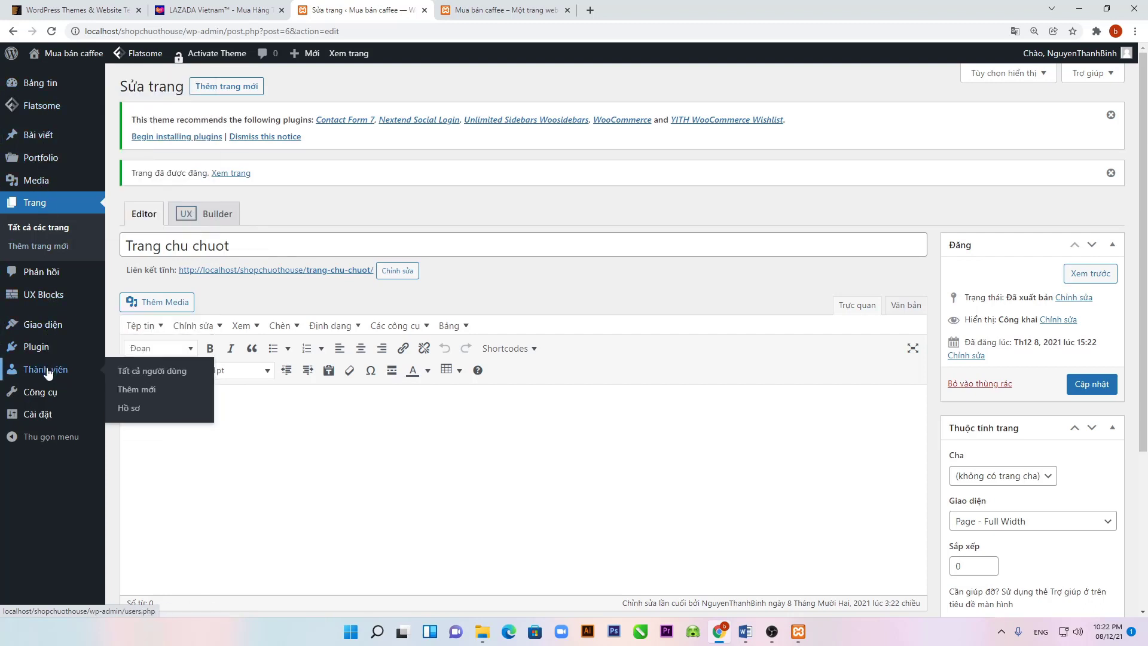
pyautogui.moveTo(45, 396)
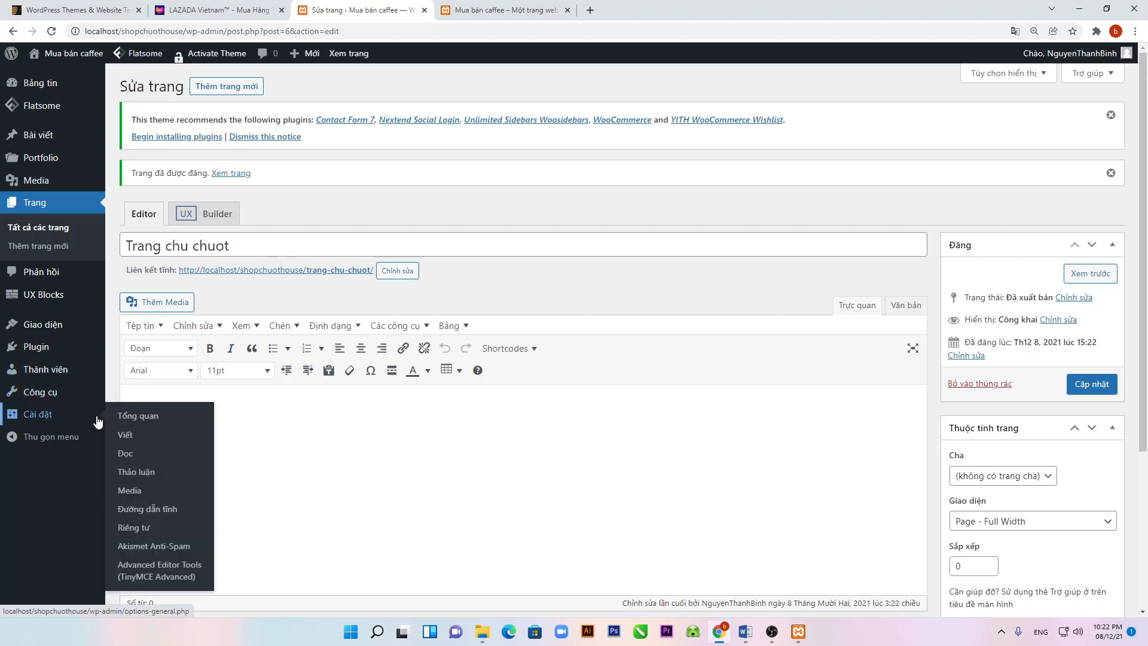
pyautogui.click(130, 458)
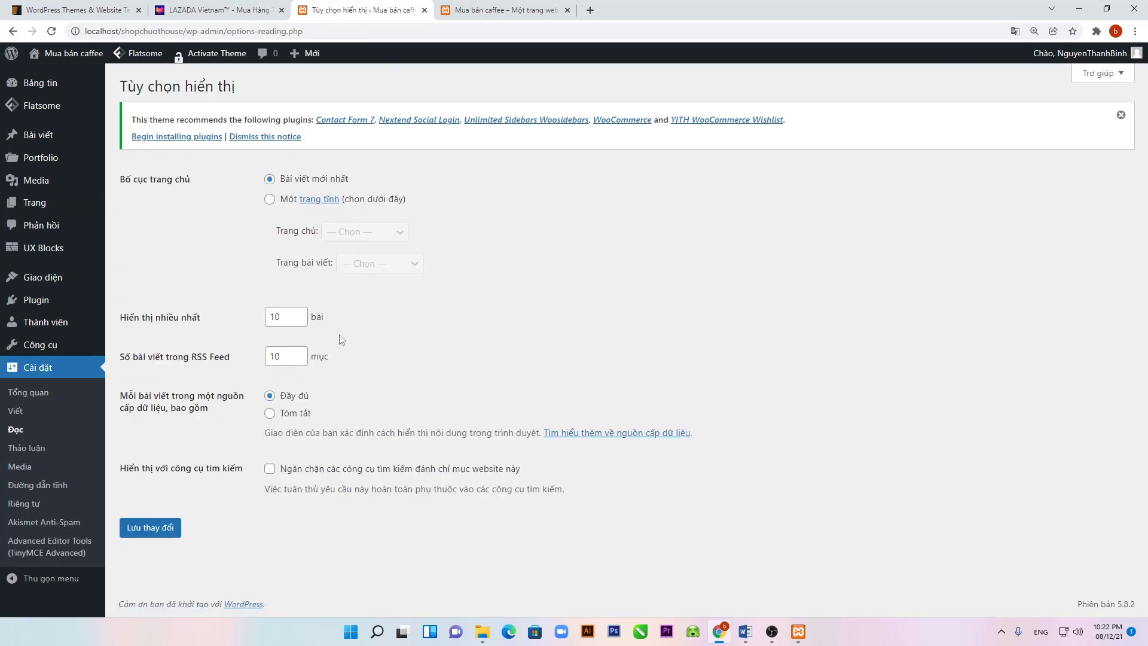
pyautogui.click(269, 199)
pyautogui.click(362, 233)
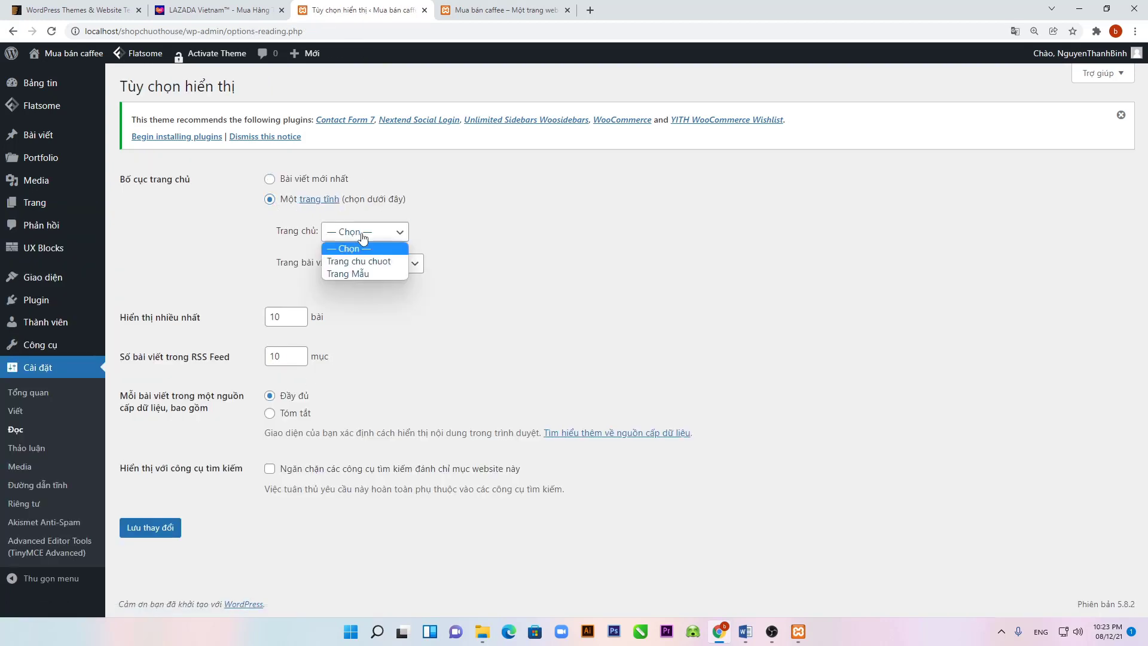
pyautogui.click(365, 261)
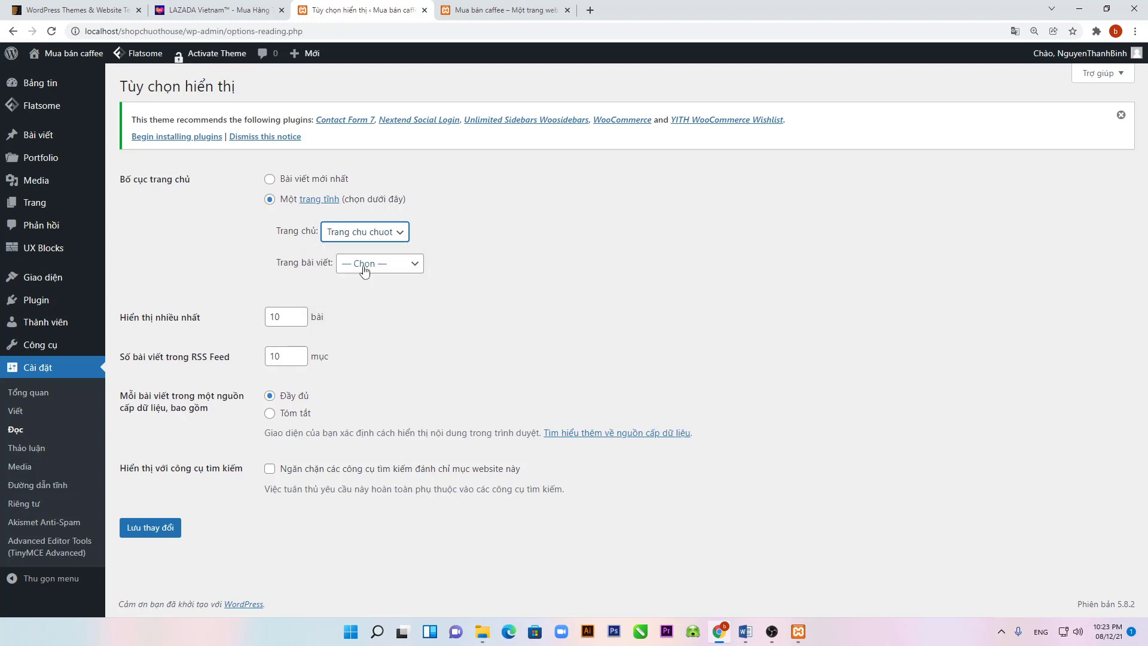
pyautogui.click(150, 527)
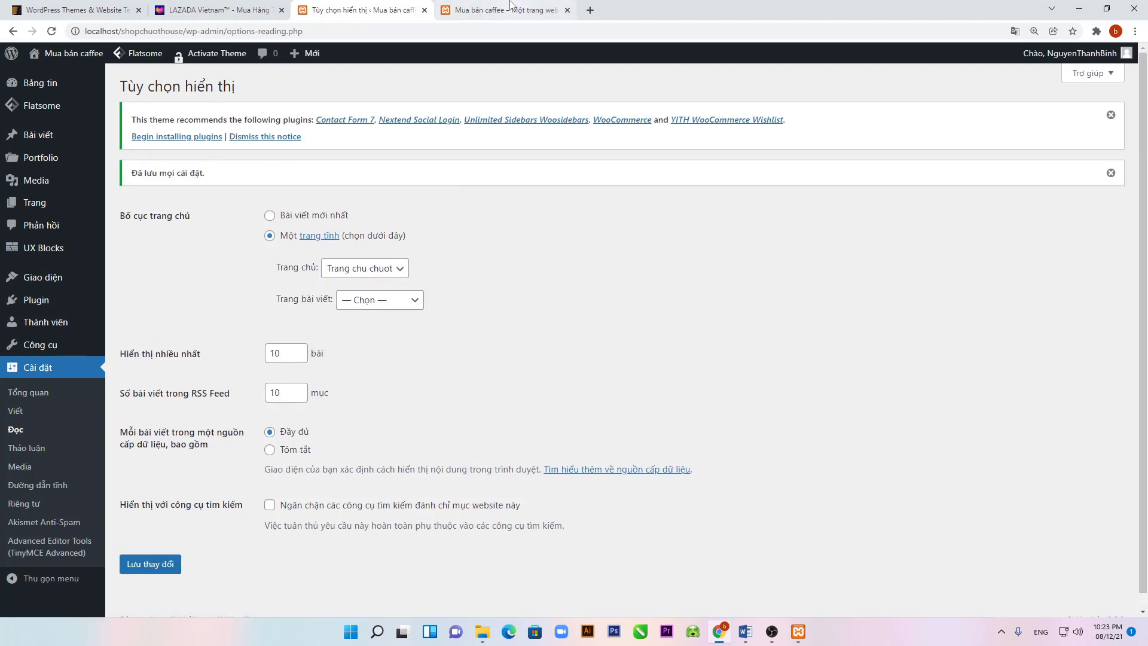
pyautogui.click(505, 10)
pyautogui.click(53, 34)
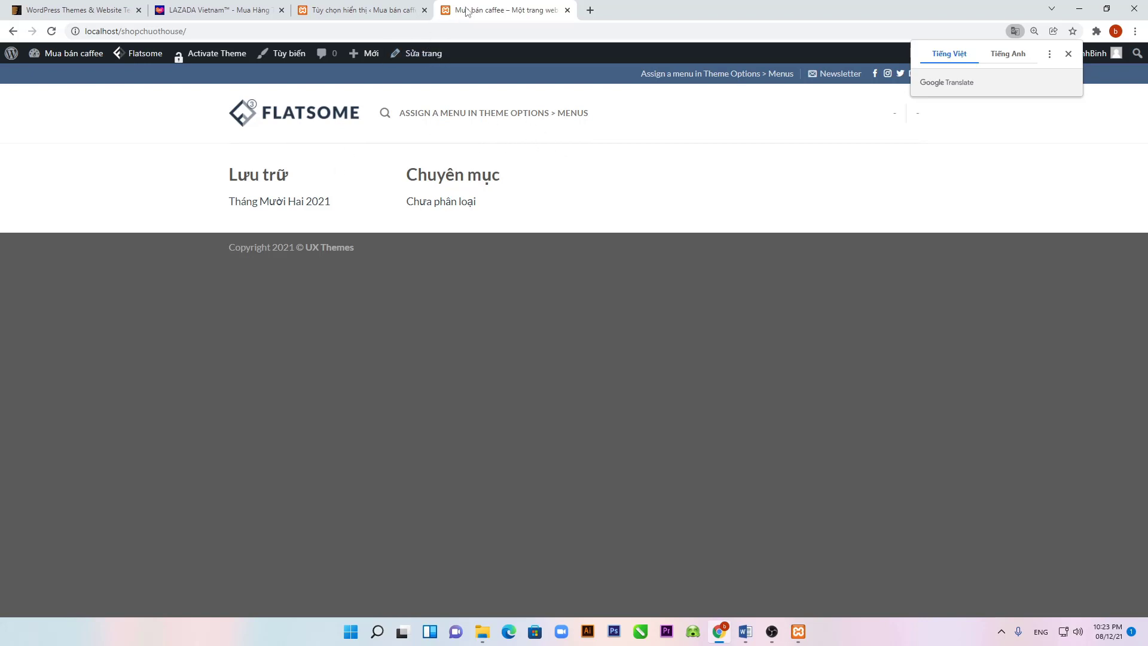
# Step: Return to the admin tab and open Appearance > Widgets (Giao diện > Widget)
pyautogui.click(356, 10)
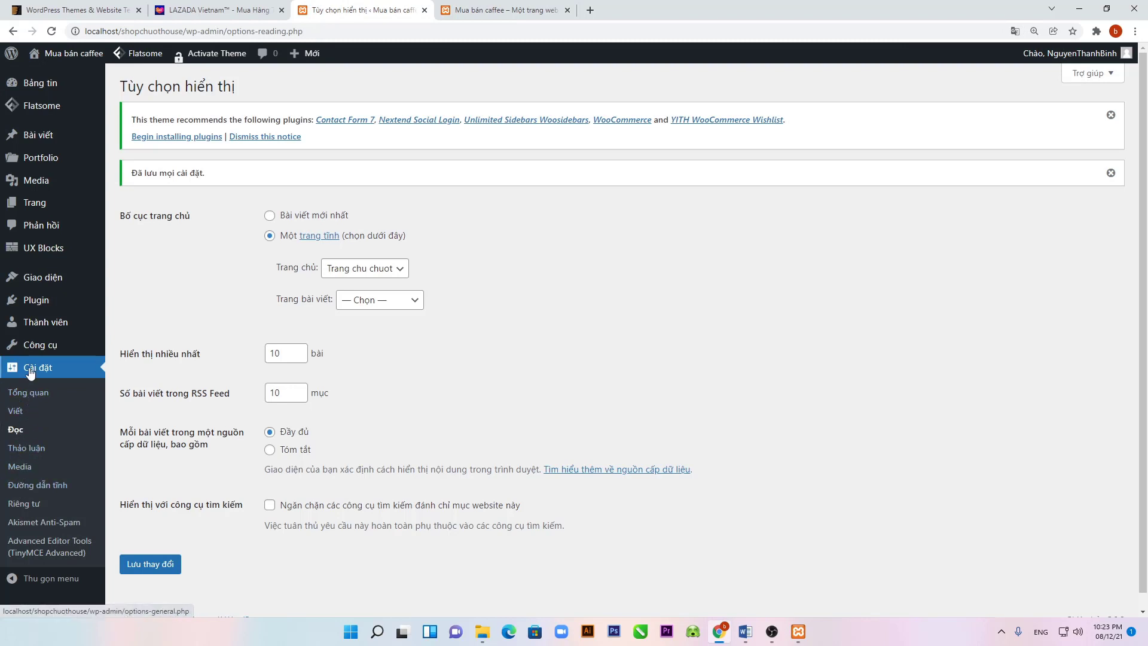
pyautogui.moveTo(48, 287)
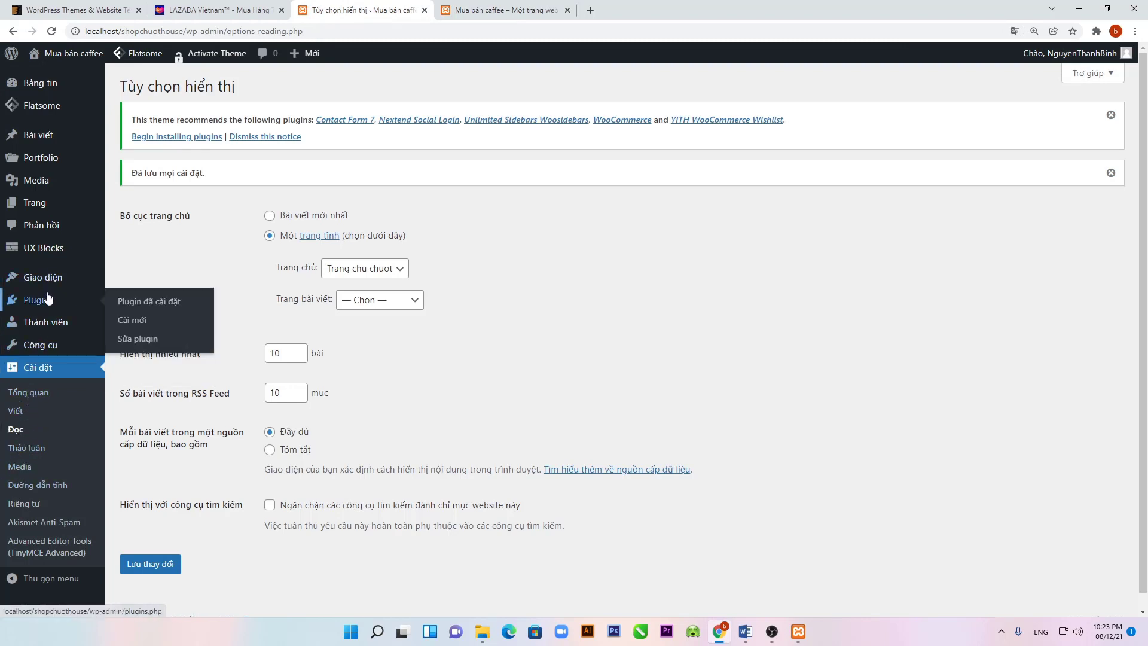
pyautogui.moveTo(37, 350)
pyautogui.click(131, 321)
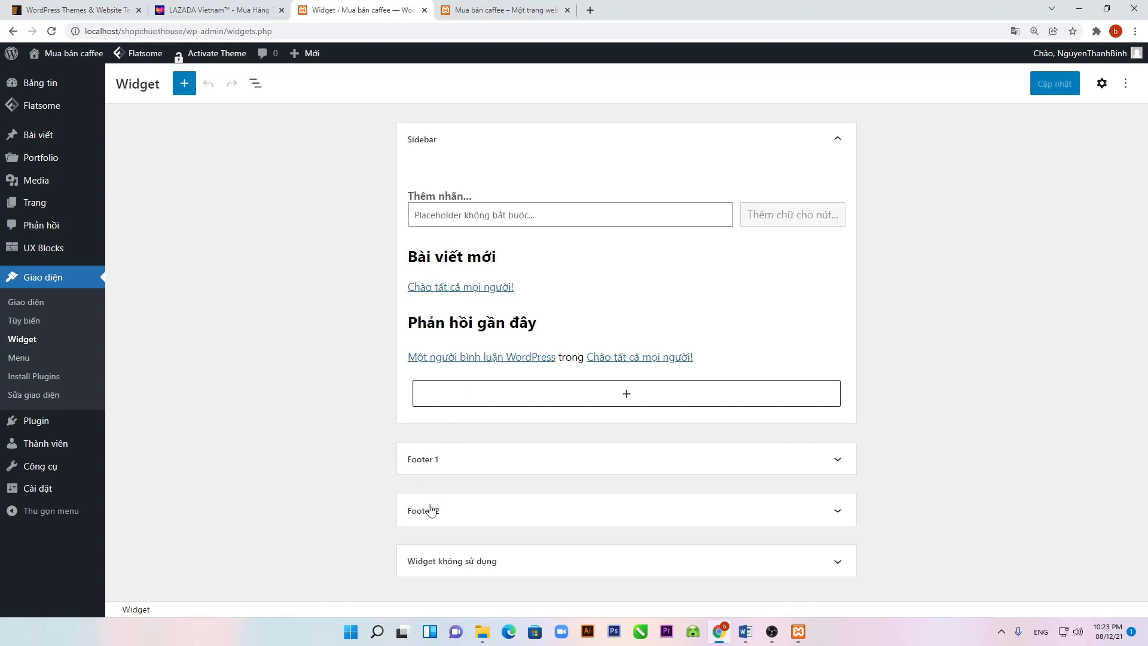
# Step: Delete the archives list and its Lưu trữ heading from Footer 1
pyautogui.click(541, 456)
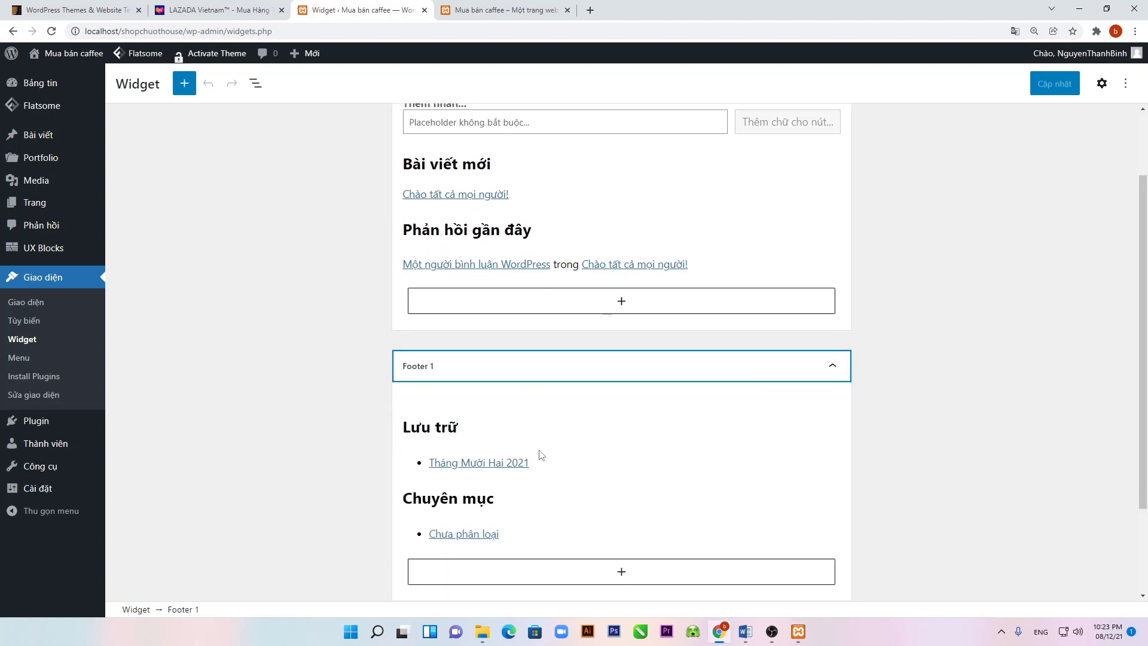
pyautogui.click(548, 451)
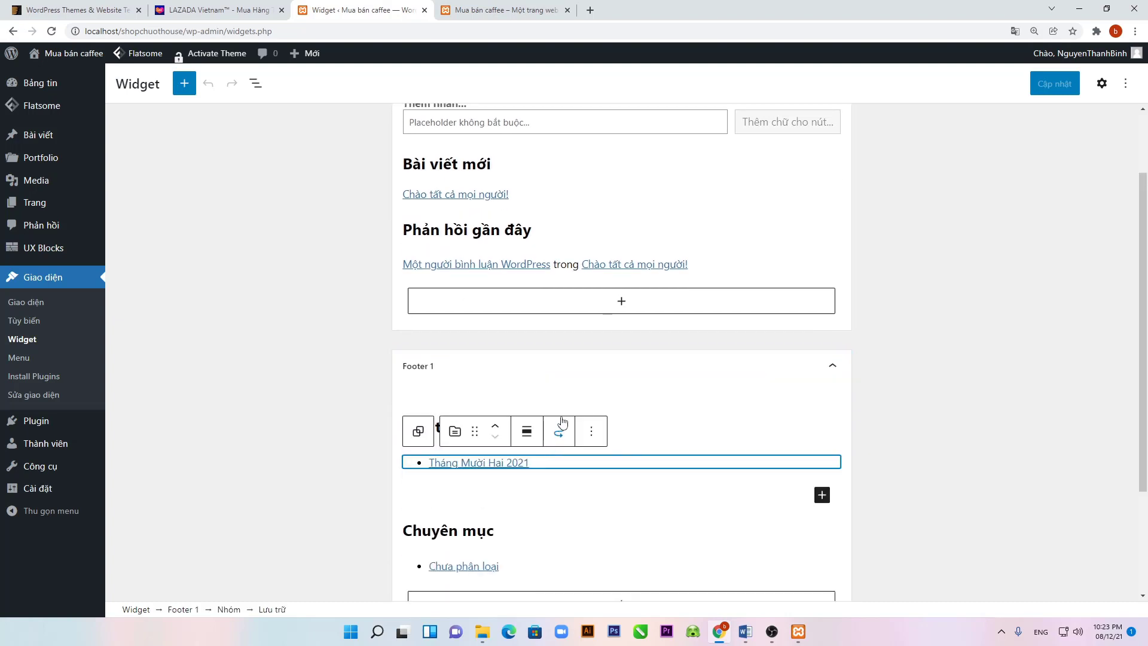
pyautogui.click(591, 430)
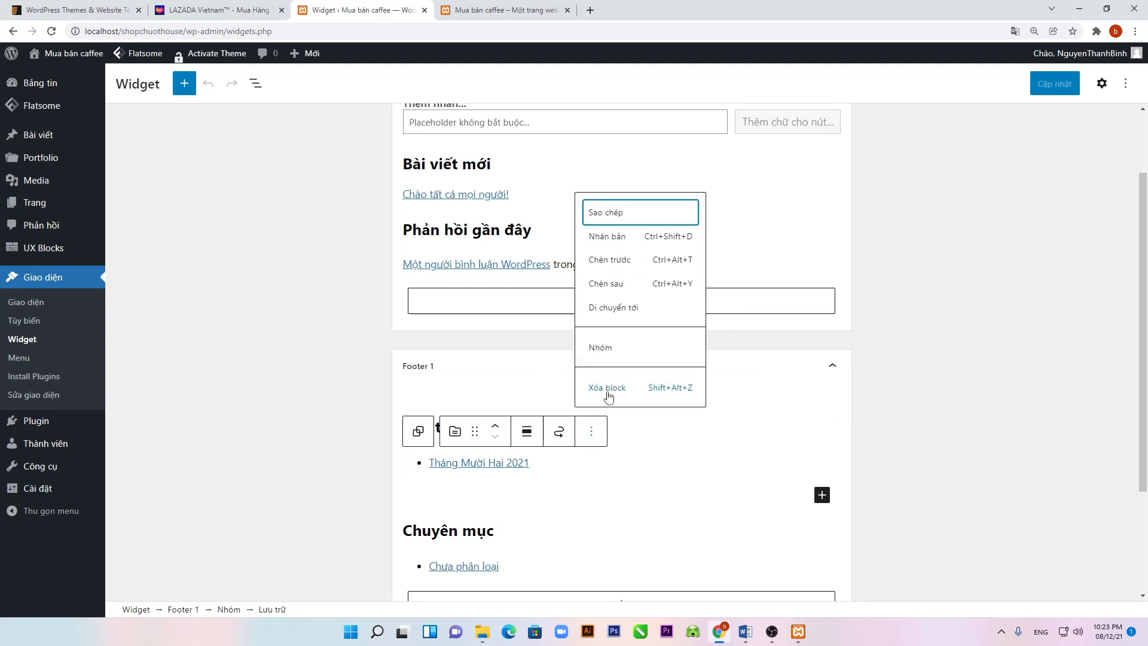
pyautogui.click(605, 389)
pyautogui.click(717, 396)
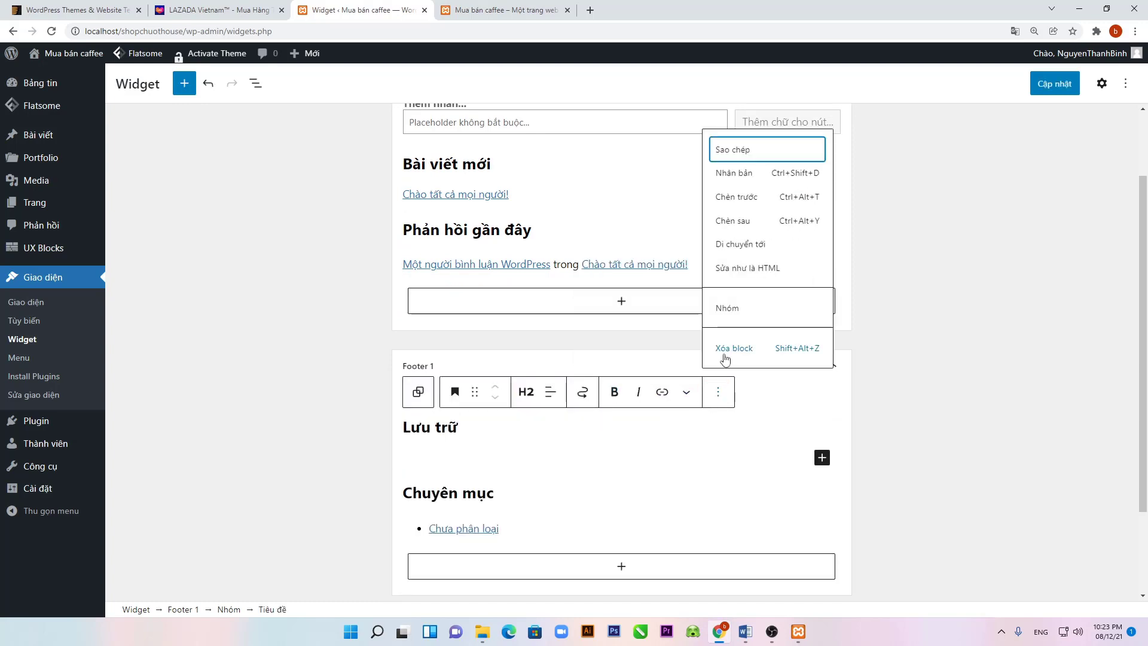
pyautogui.click(721, 355)
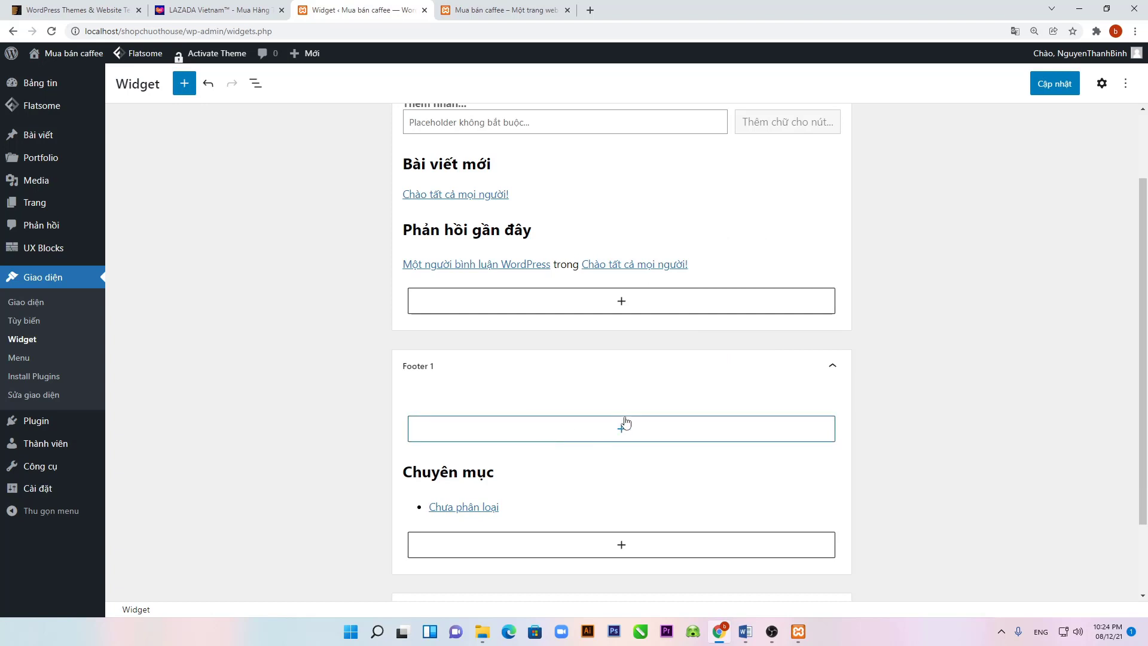
# Step: Delete the categories list and its Chuyên mục heading from Footer 1
pyautogui.scroll(-2, 522, 510)
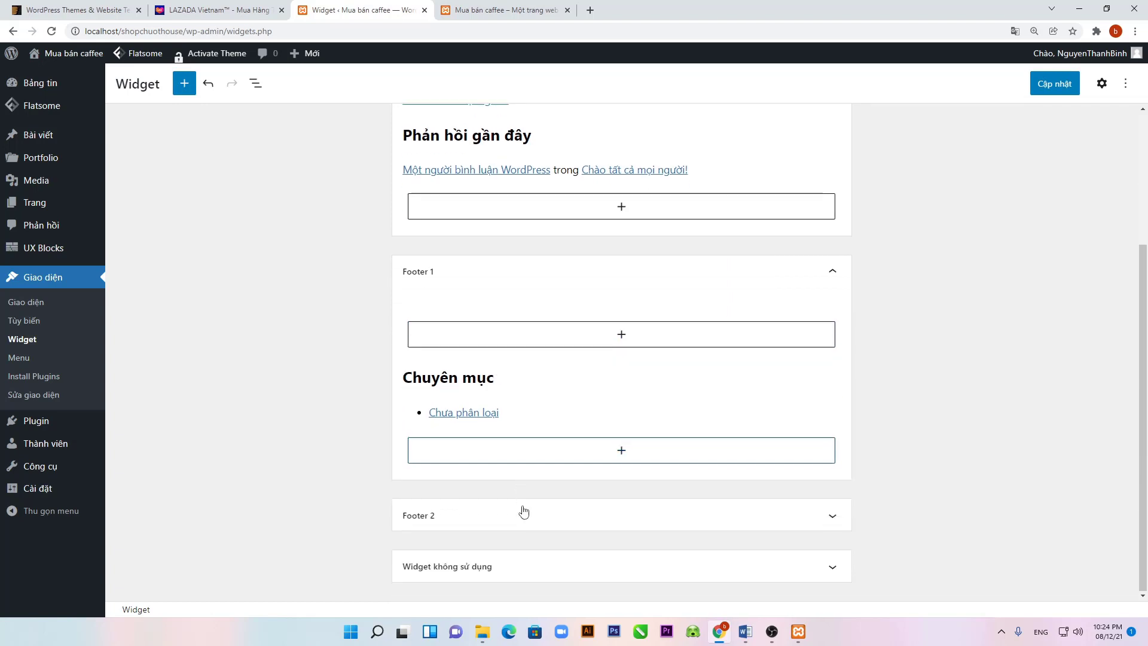
pyautogui.click(551, 418)
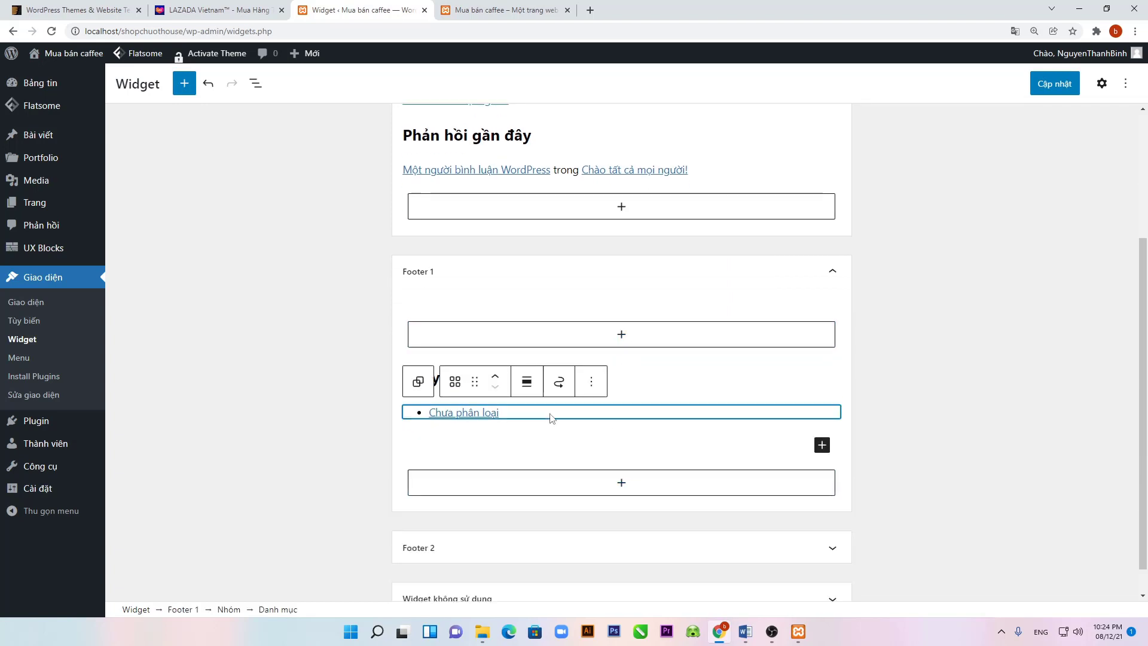
pyautogui.click(592, 388)
pyautogui.click(607, 339)
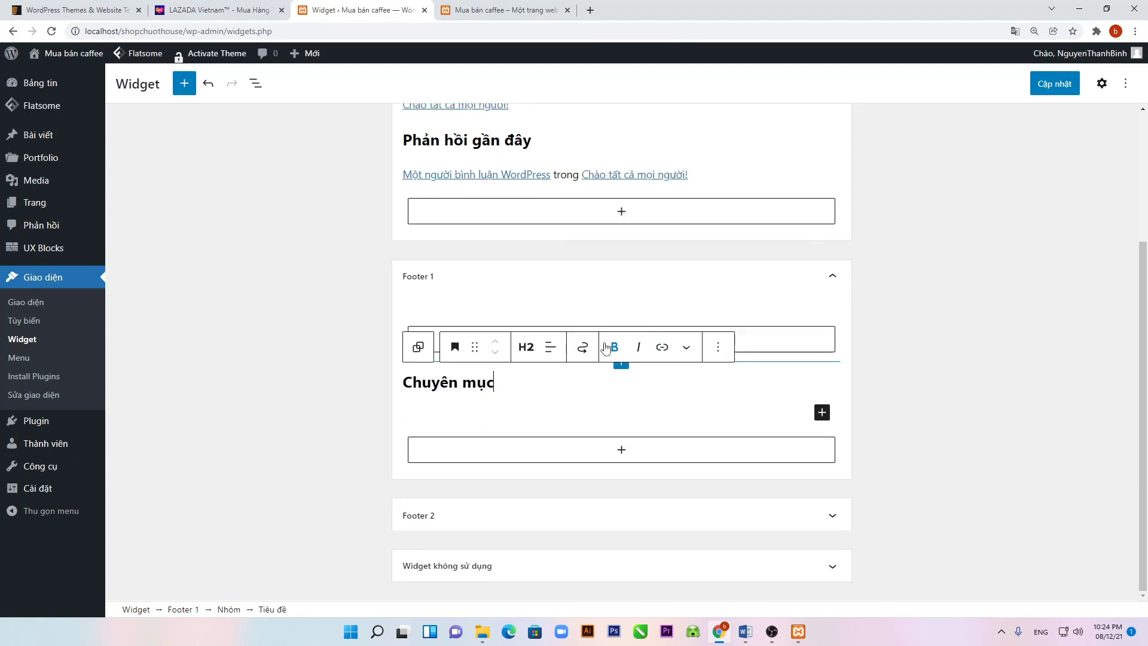
pyautogui.click(717, 348)
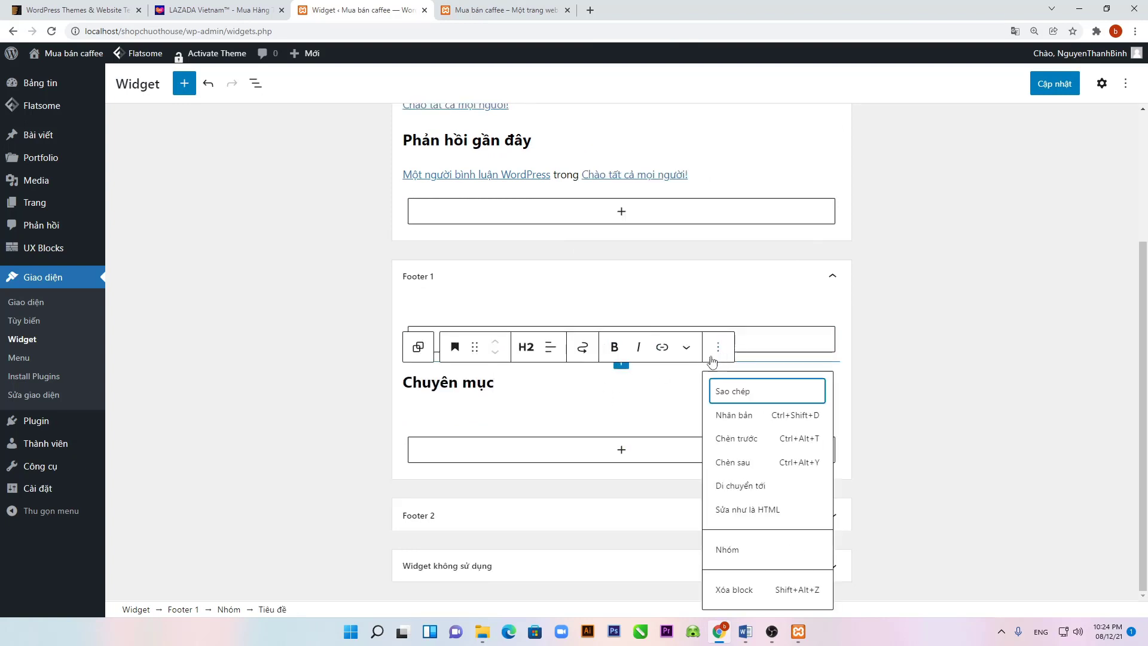
pyautogui.click(720, 596)
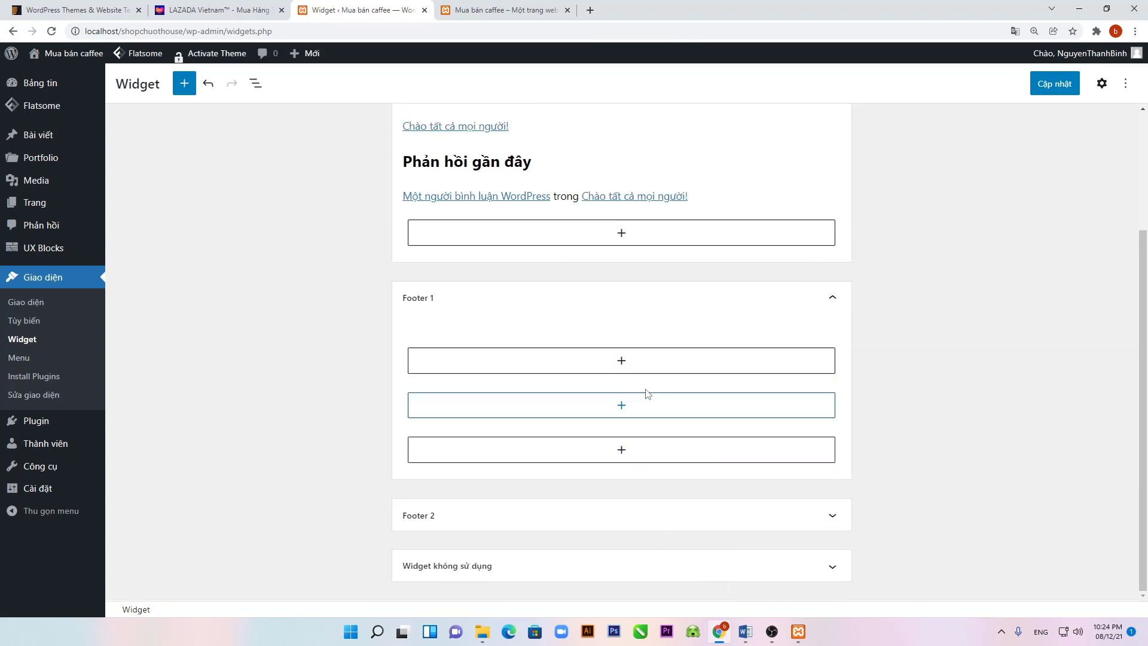
# Step: Check the emptied Footer 1, Footer 2 and the unused widgets area
pyautogui.click(552, 318)
pyautogui.click(556, 388)
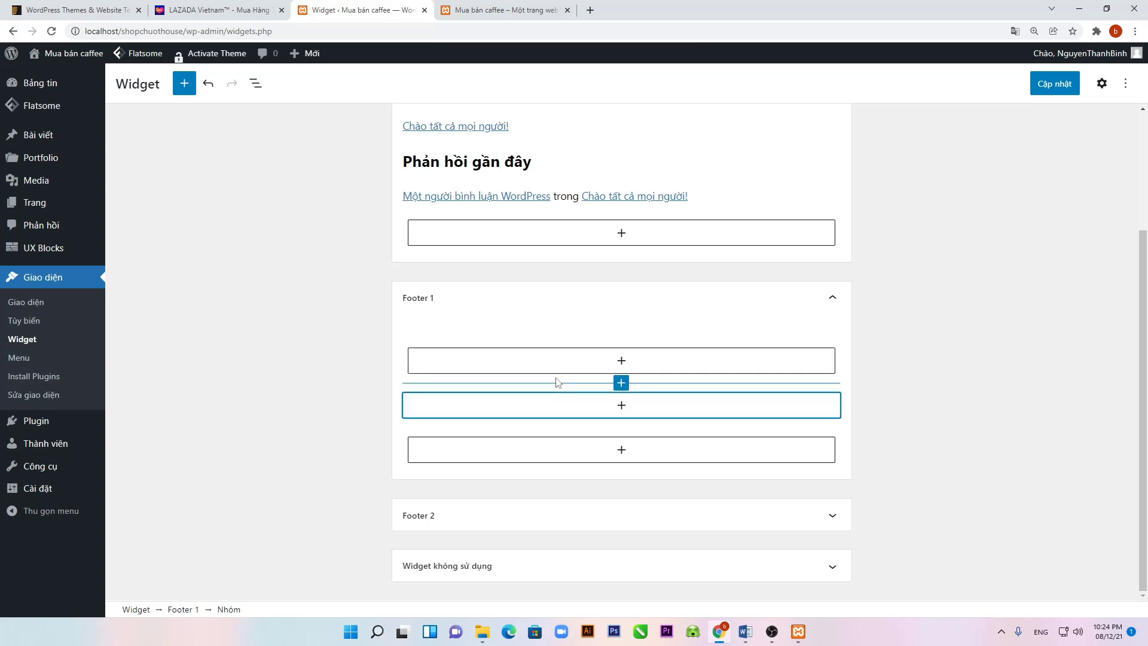
pyautogui.click(560, 430)
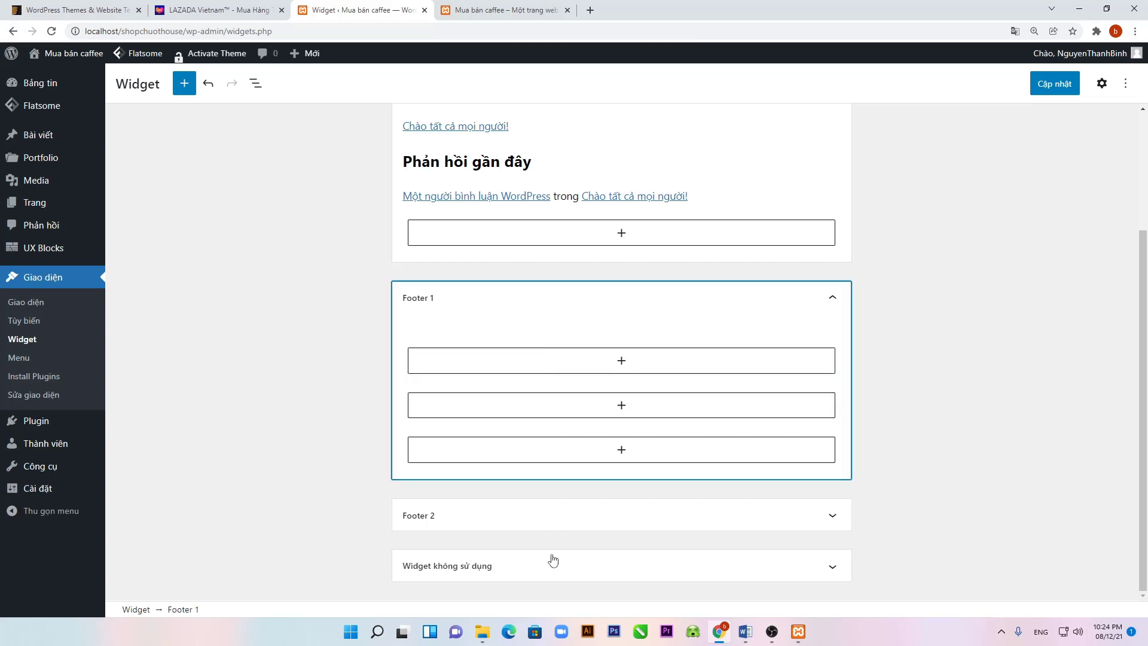
pyautogui.click(572, 526)
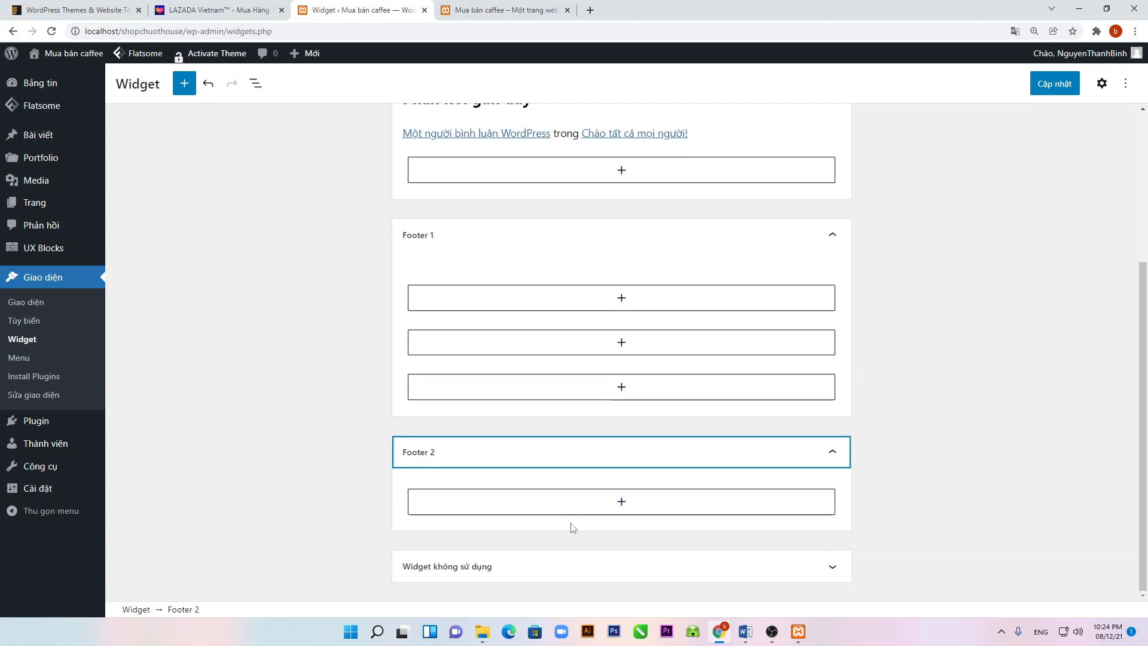
pyautogui.click(505, 563)
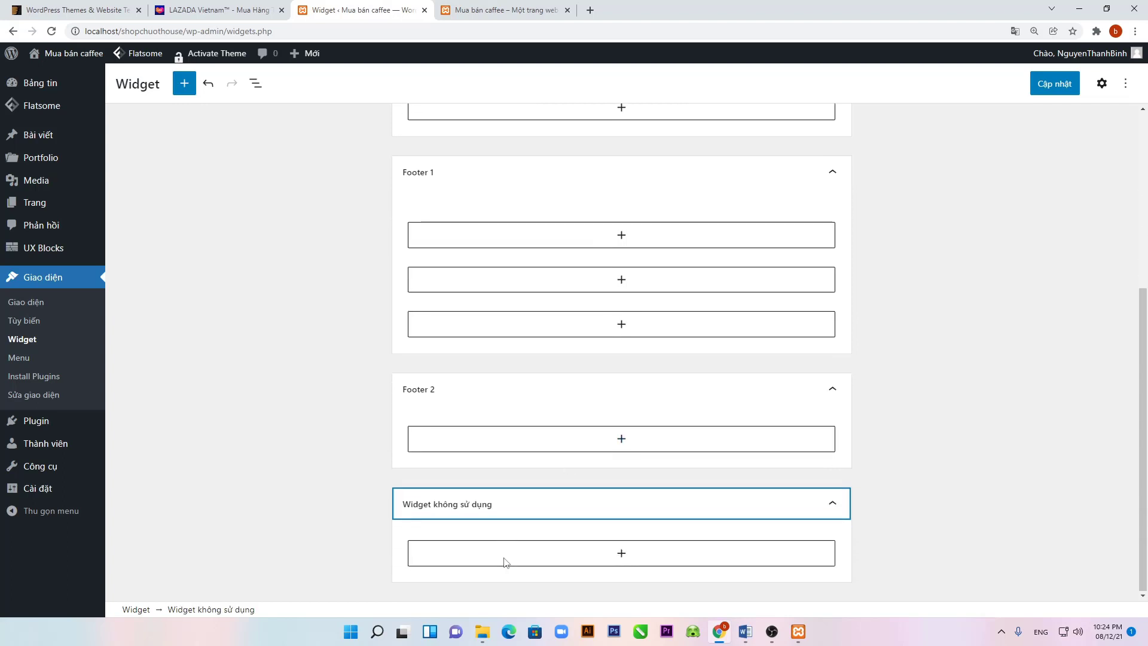
pyautogui.scroll(5, 505, 564)
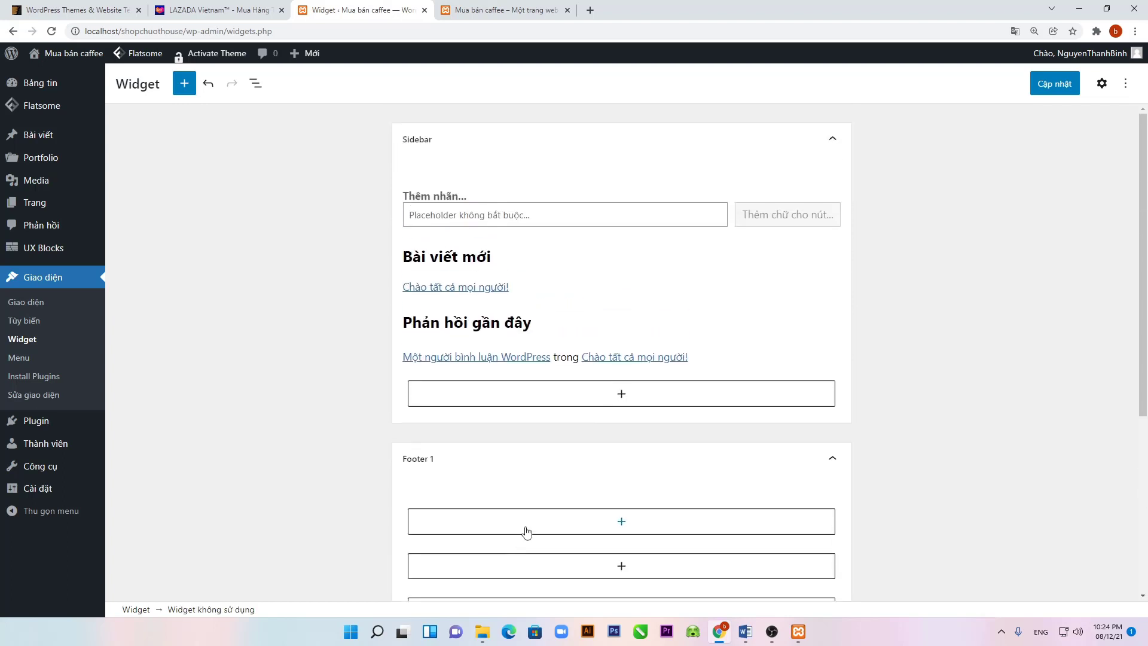
# Step: Delete the search block and the Bài viết mới heading from the Sidebar
pyautogui.click(538, 197)
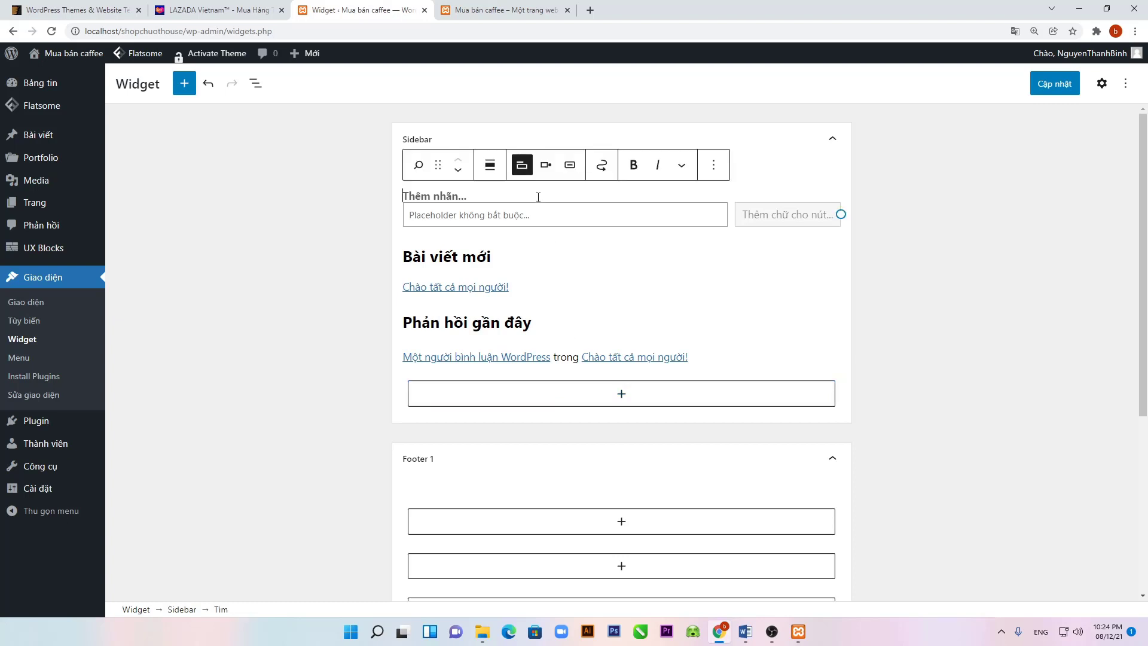
pyautogui.click(711, 166)
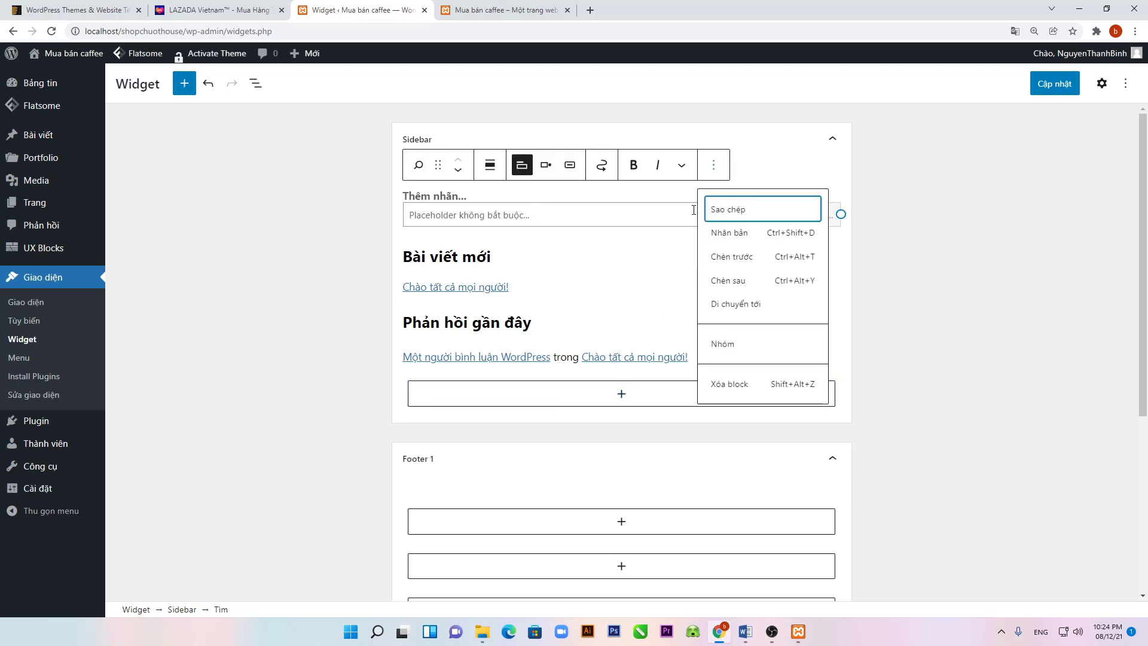
pyautogui.click(732, 384)
pyautogui.click(669, 198)
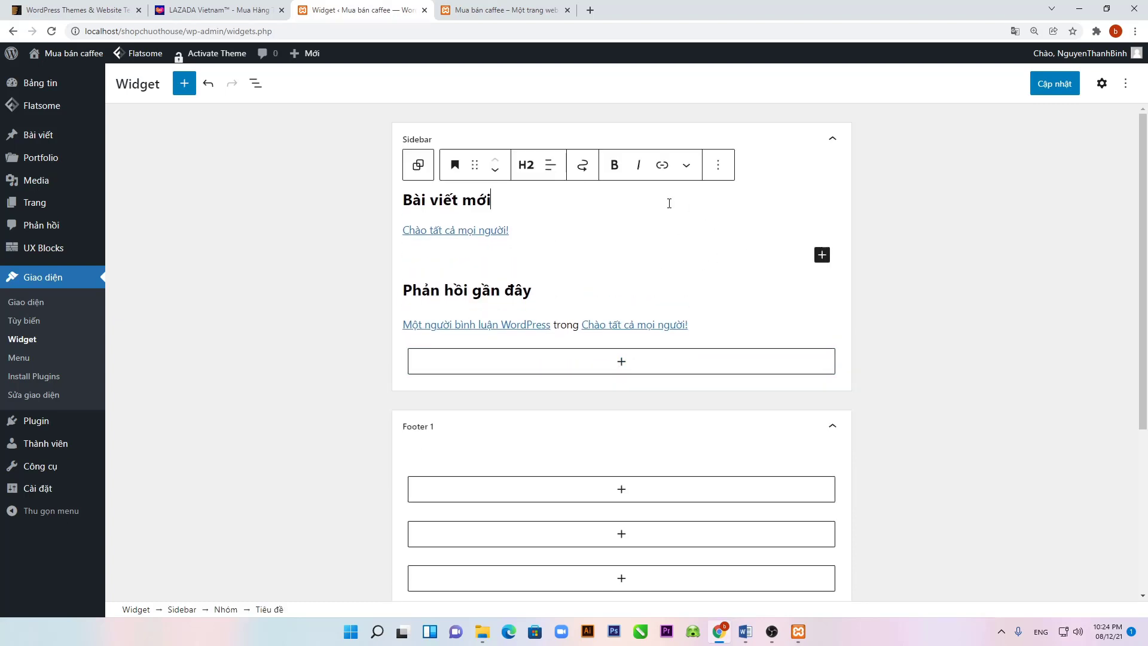
pyautogui.click(714, 175)
pyautogui.click(734, 408)
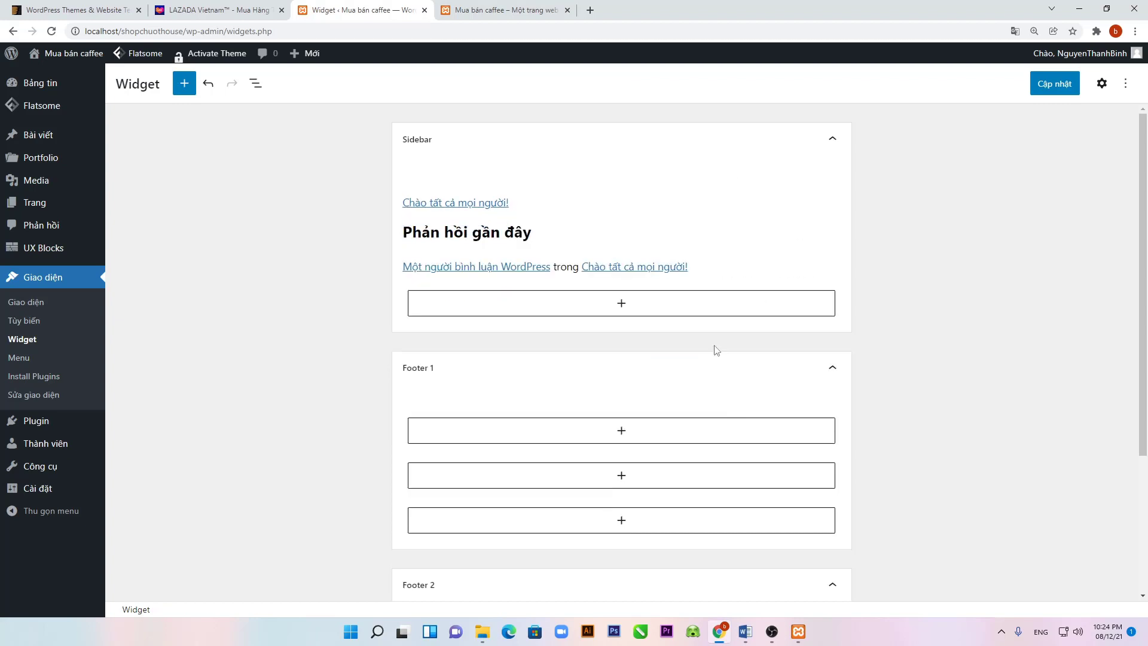
# Step: Delete the Phản hồi gần đây group and the last Sidebar block, then save the widgets
pyautogui.click(687, 189)
pyautogui.click(576, 224)
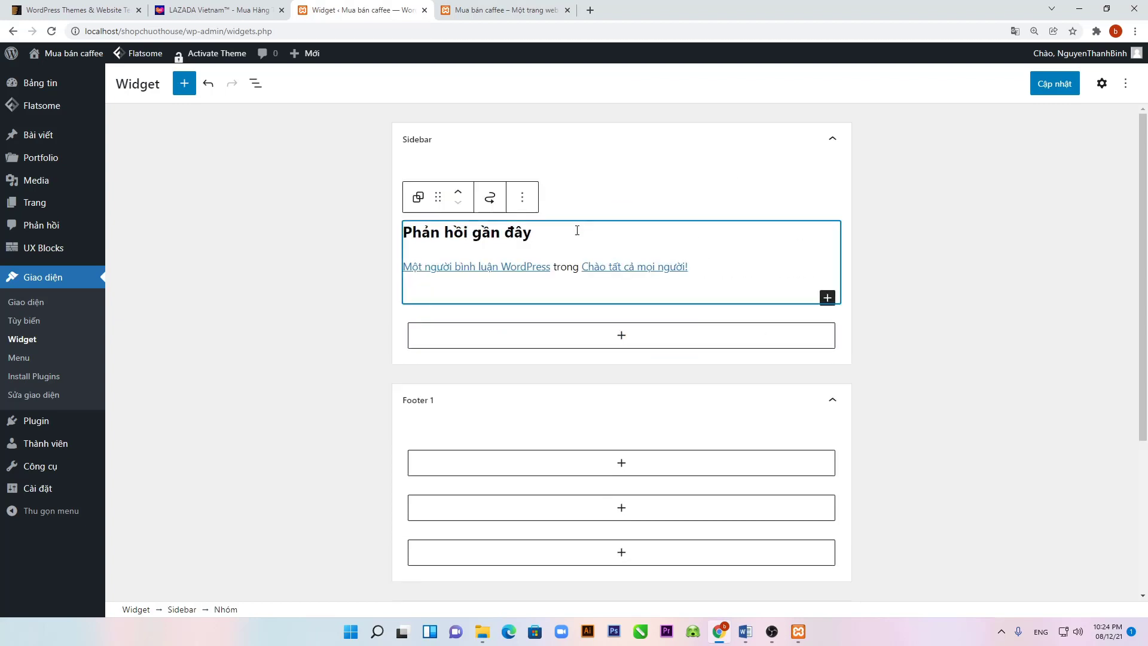
pyautogui.click(522, 196)
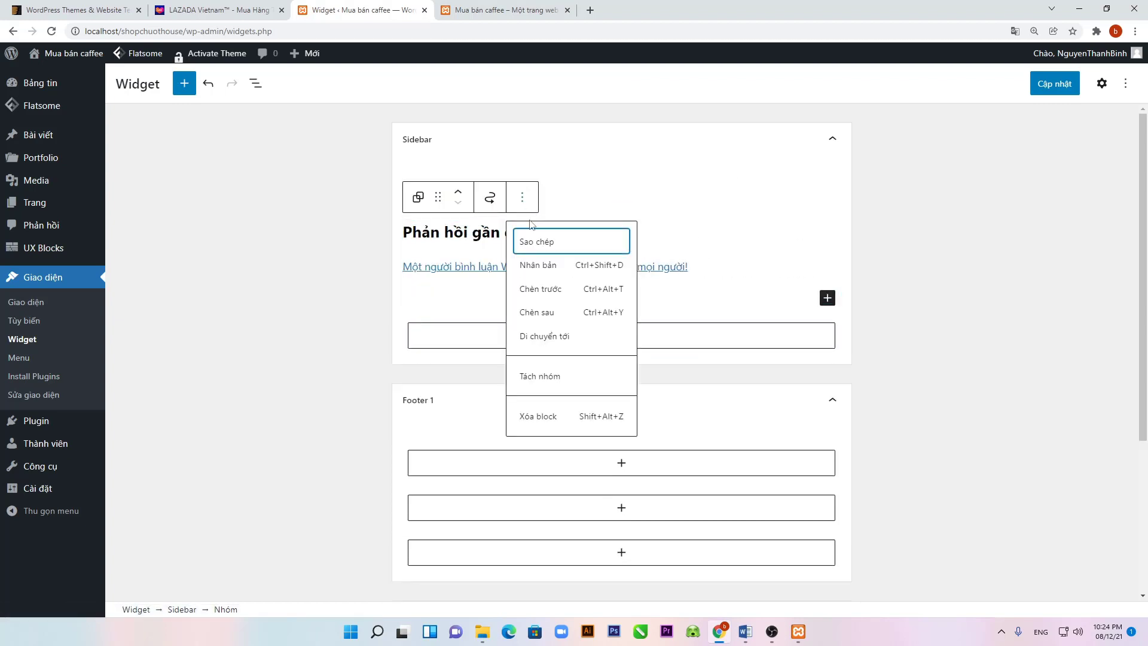
pyautogui.click(561, 418)
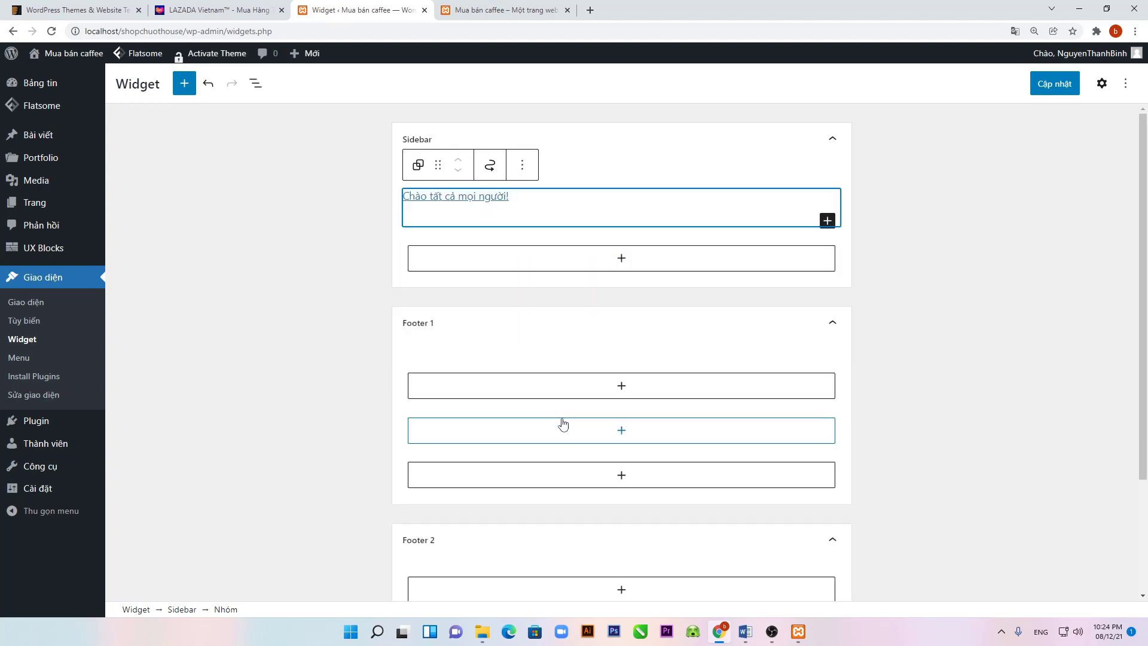
pyautogui.click(523, 170)
pyautogui.click(528, 384)
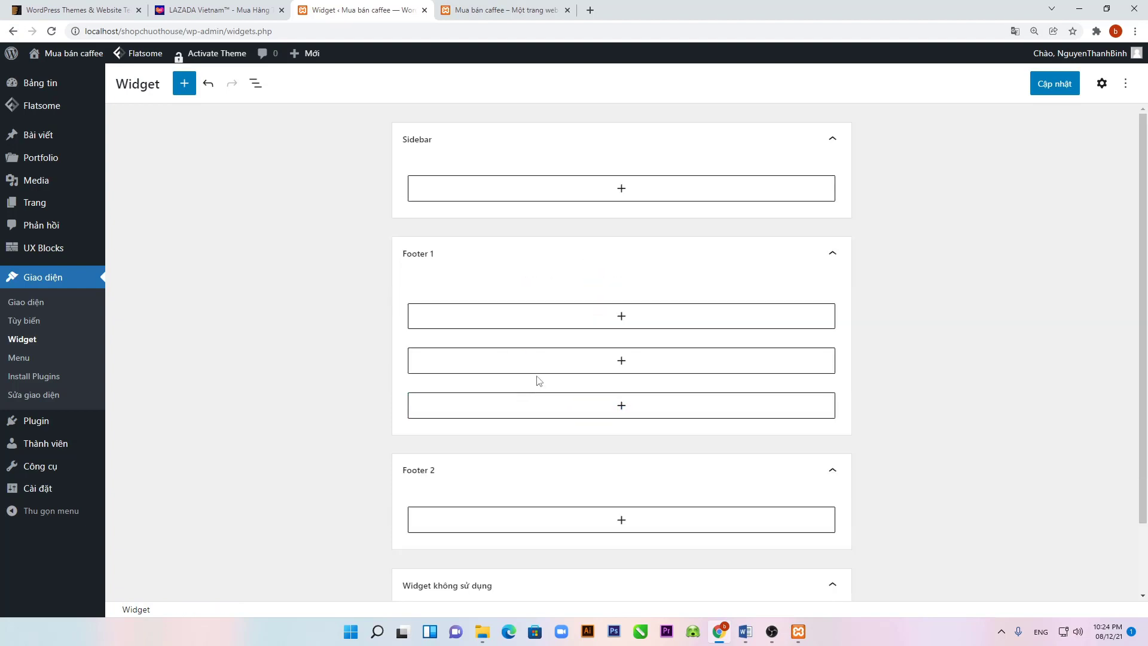
pyautogui.click(1051, 87)
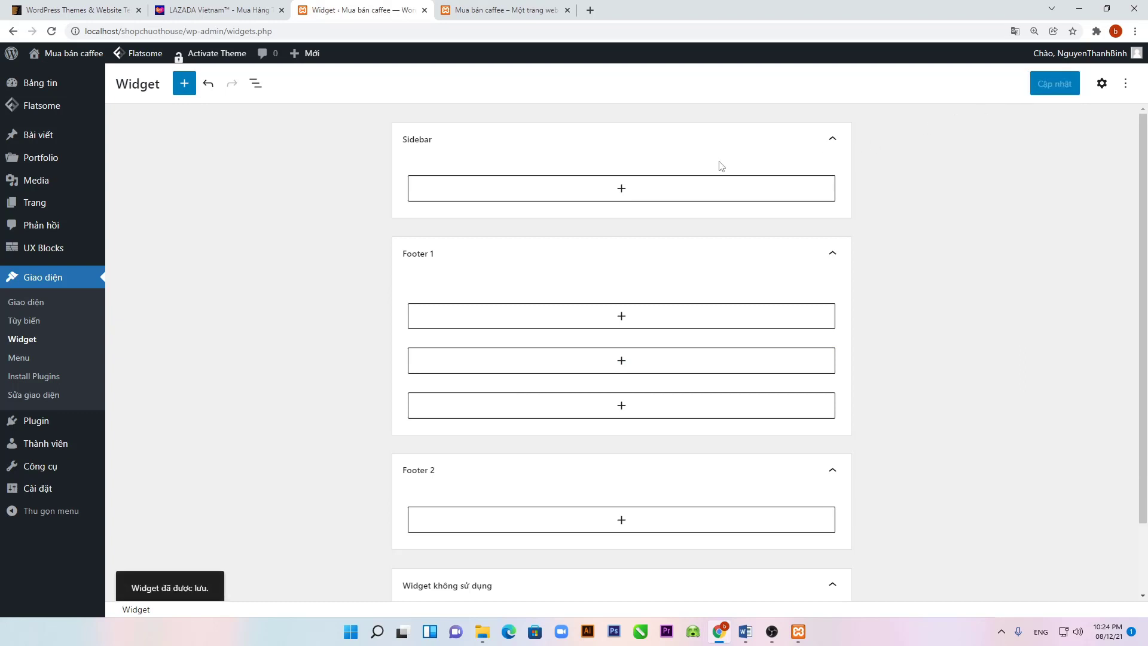
pyautogui.click(472, 12)
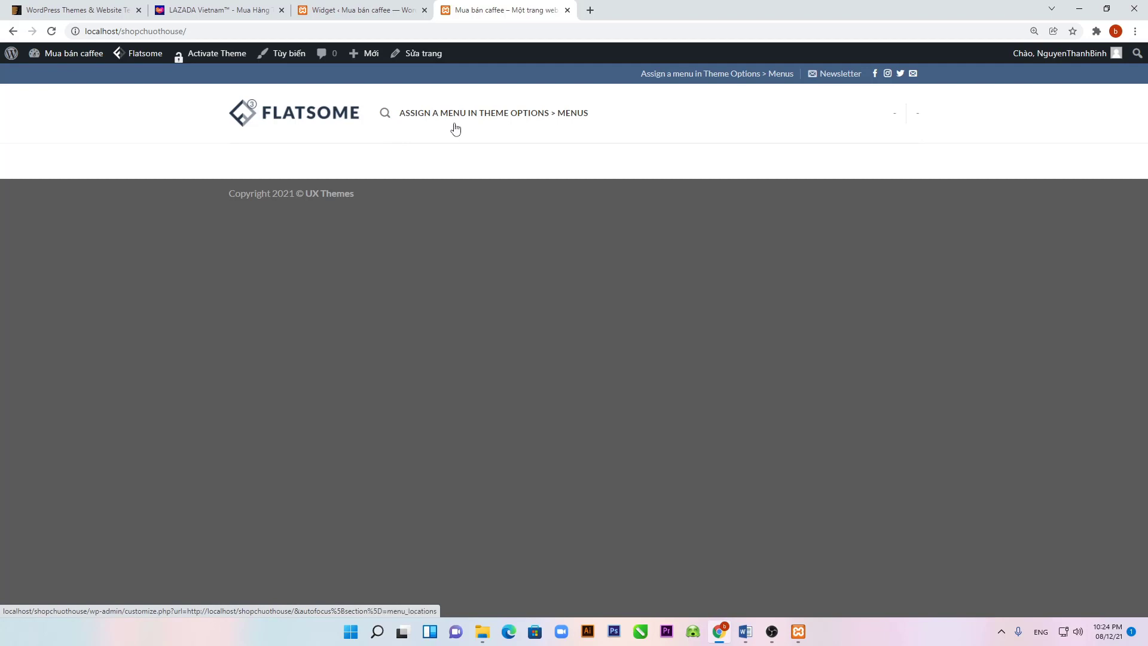
# Step: Reload the front page via the site logo to confirm no widgets remain
pyautogui.click(300, 115)
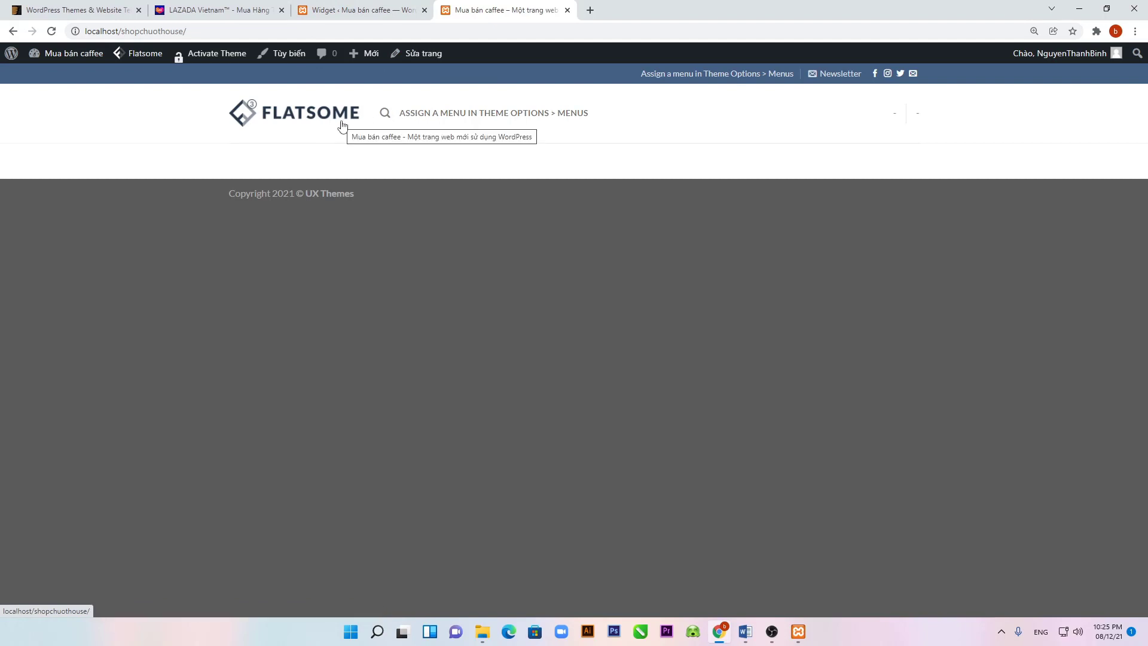
# Step: Go from the widgets editor to the Flatsome panel and launch its Theme Options in the Customizer
pyautogui.click(333, 7)
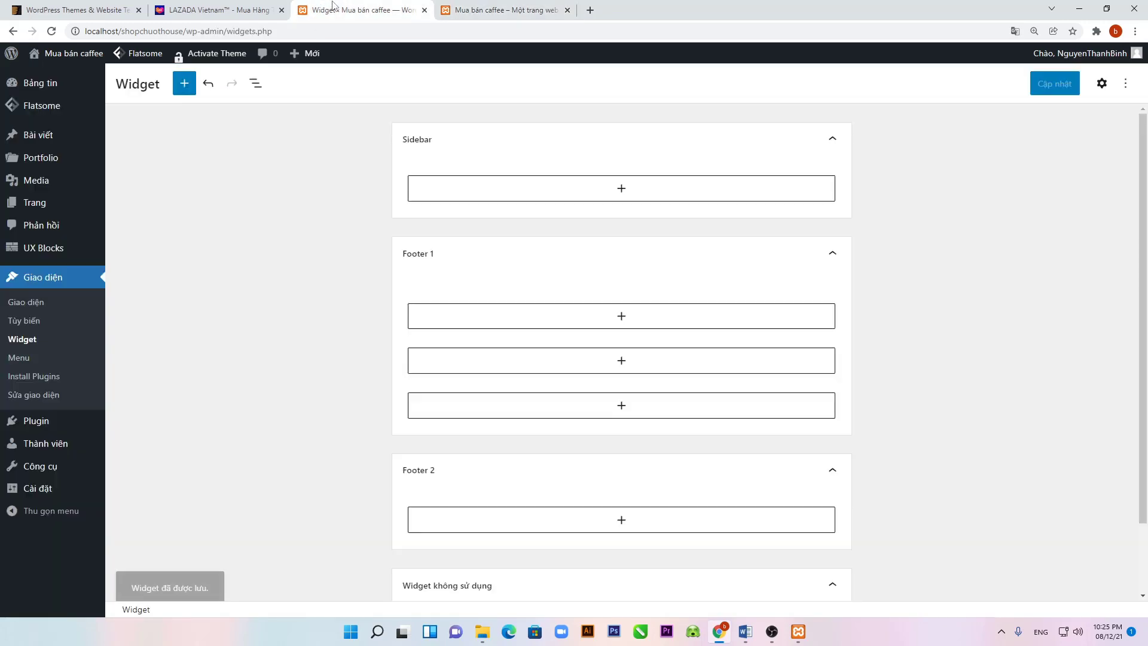
pyautogui.moveTo(32, 214)
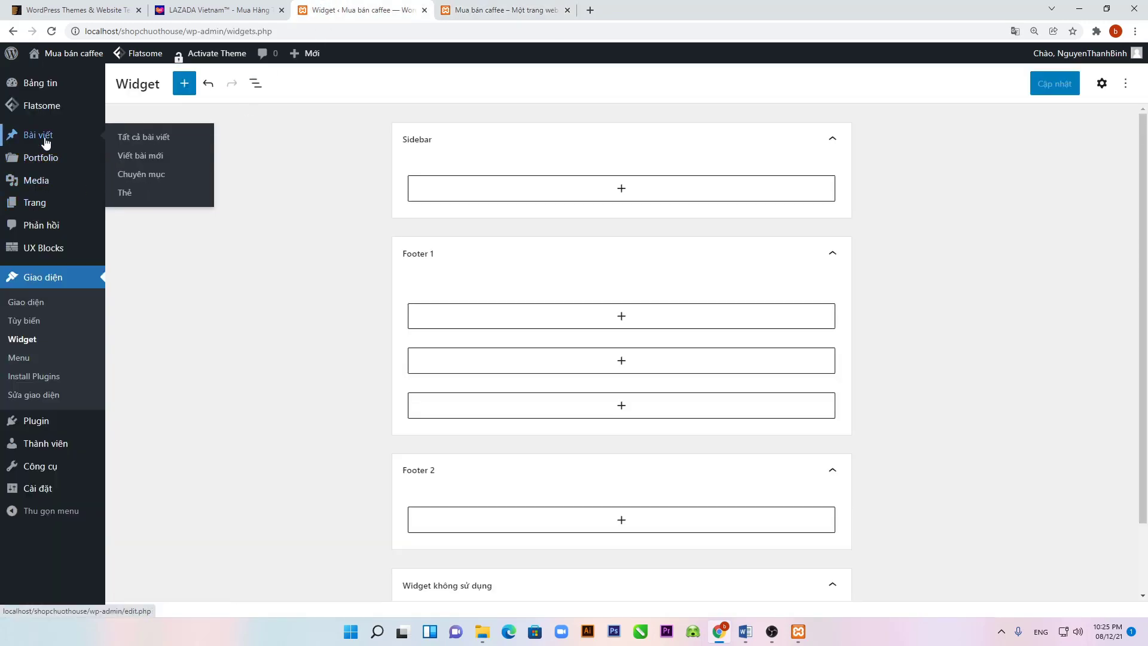
pyautogui.moveTo(55, 112)
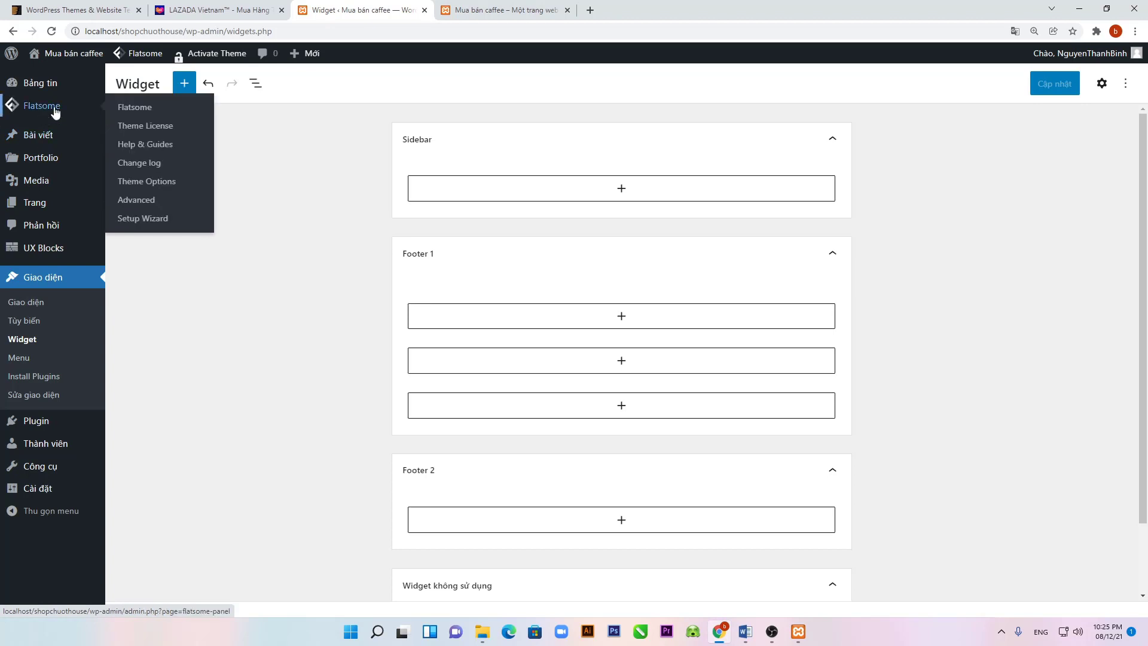
pyautogui.click(138, 108)
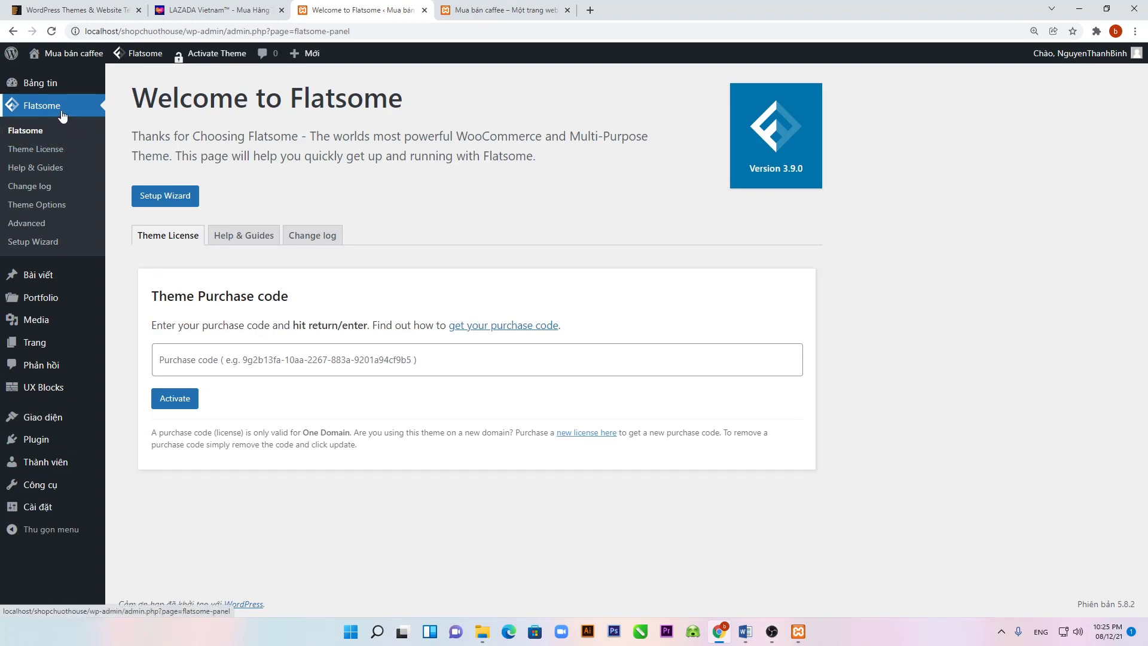
pyautogui.click(42, 205)
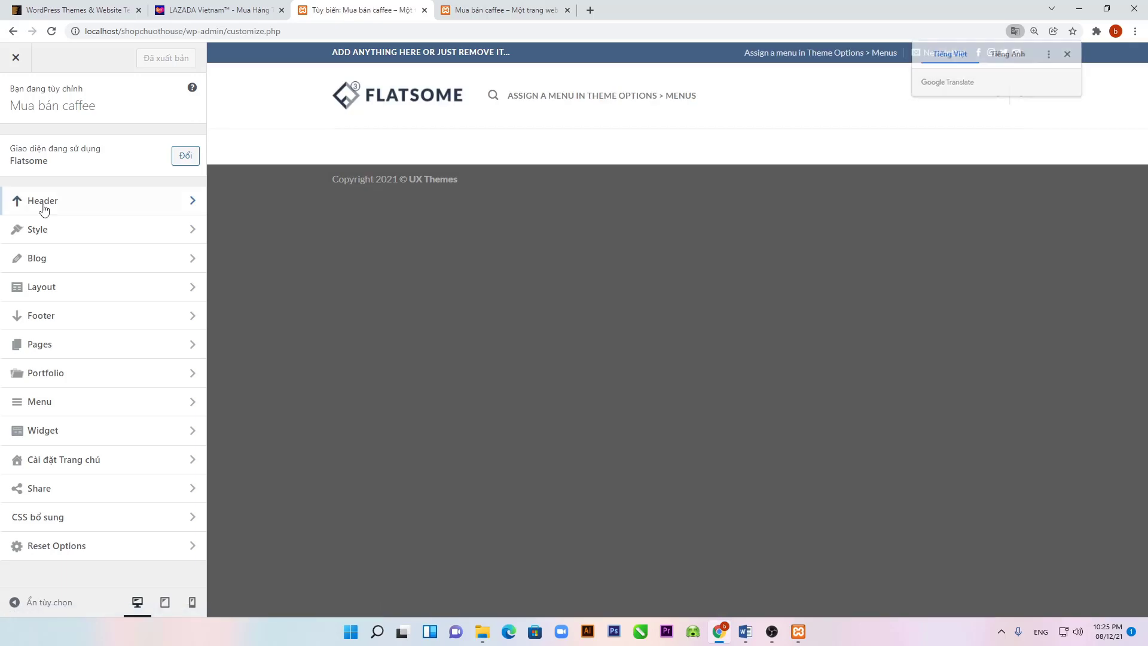
pyautogui.click(44, 203)
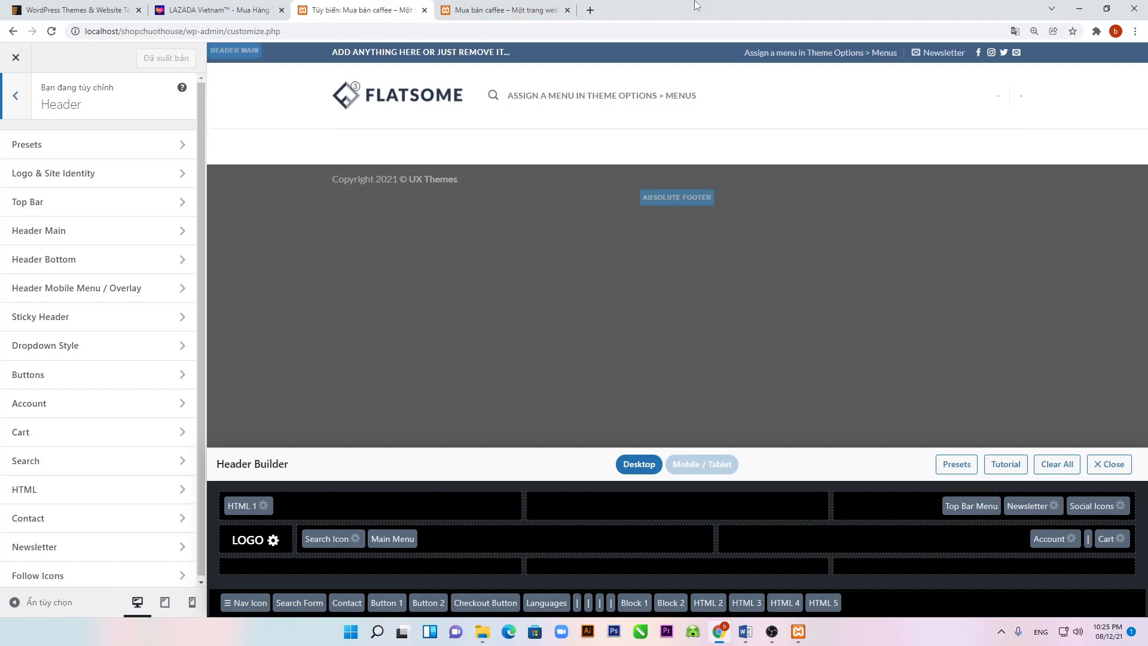
# Step: Open a blank new browser tab alongside the Customizer with the Header Builder
pyautogui.click(588, 11)
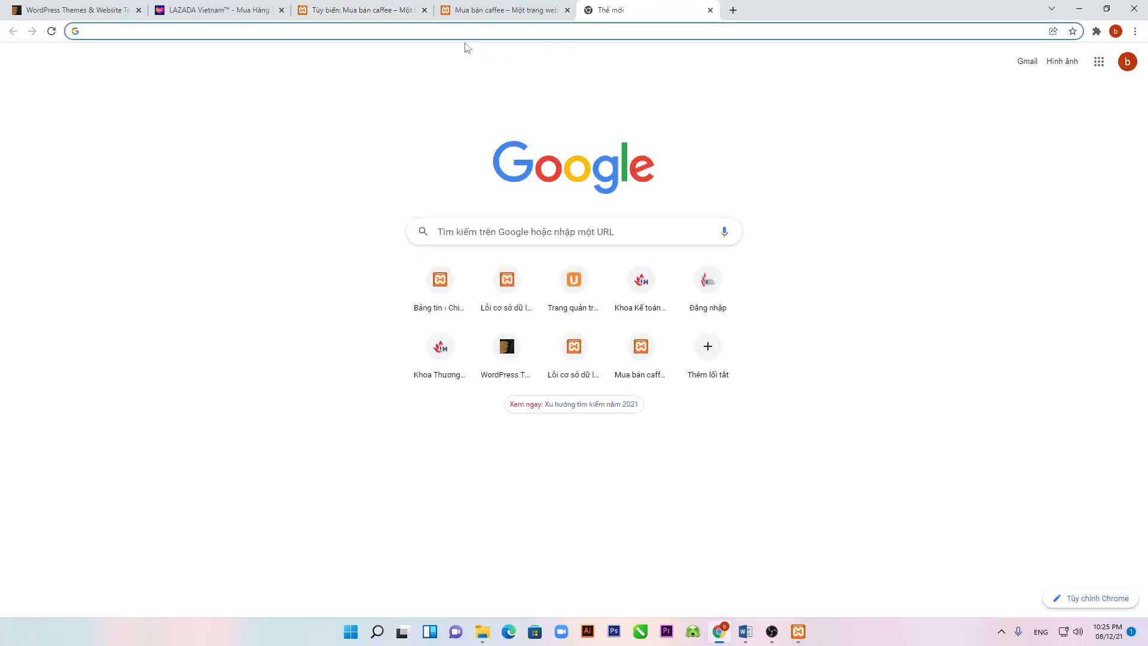
# Step: Load gearvn.com in the new tab, then bring the Word lesson document to the front
pyautogui.click(426, 32)
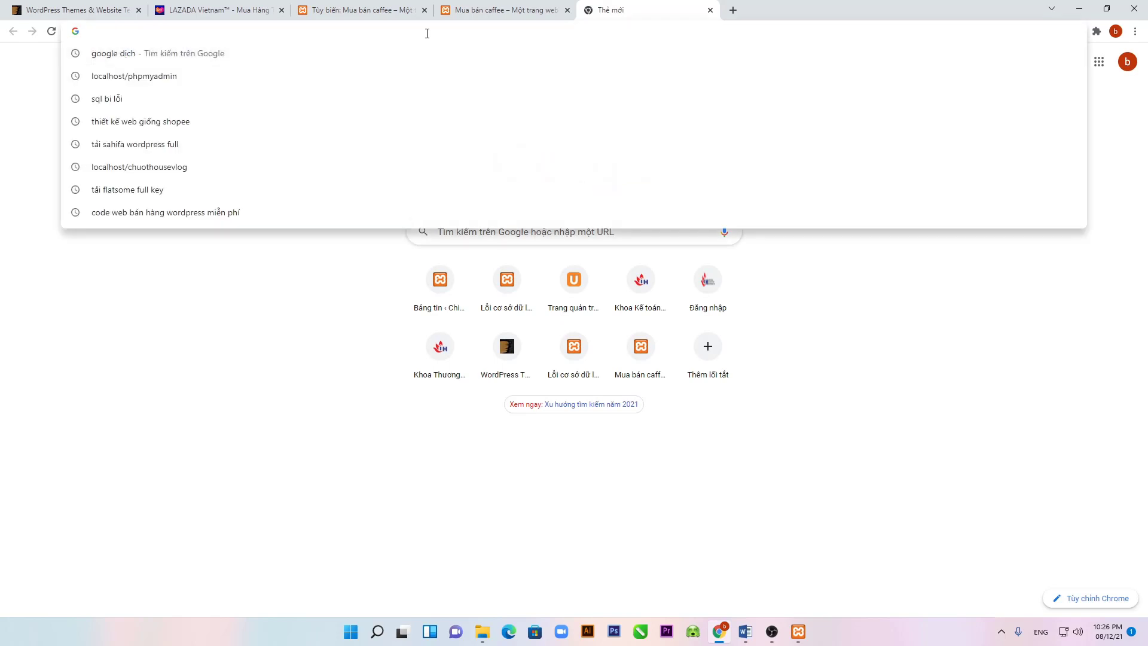
pyautogui.write('g')
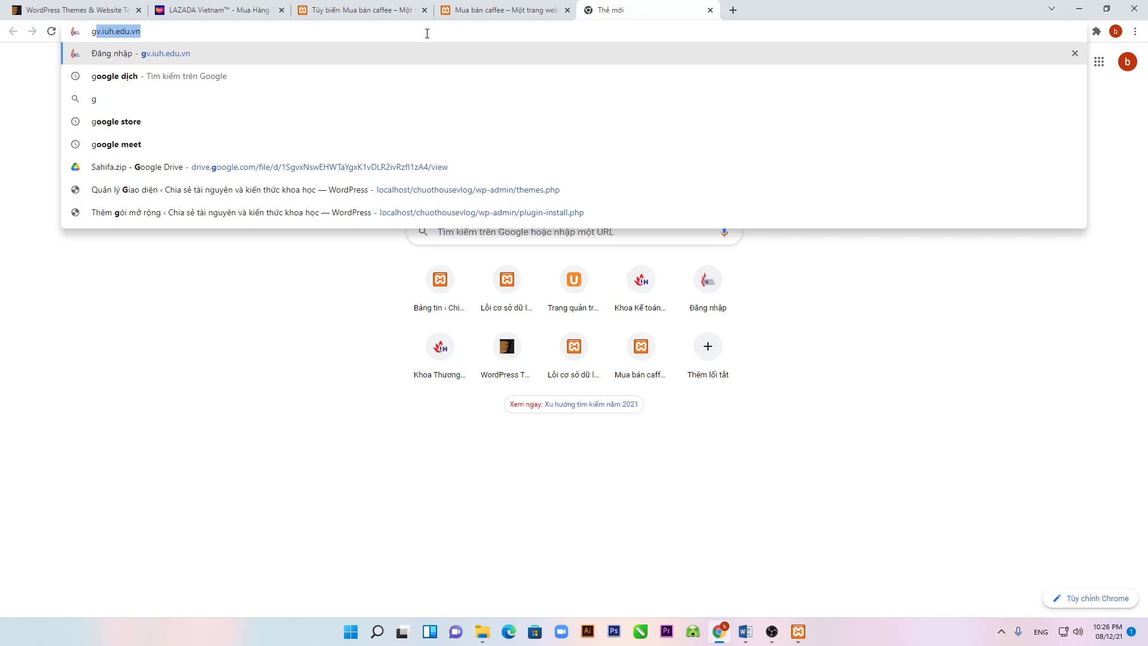
pyautogui.write('e')
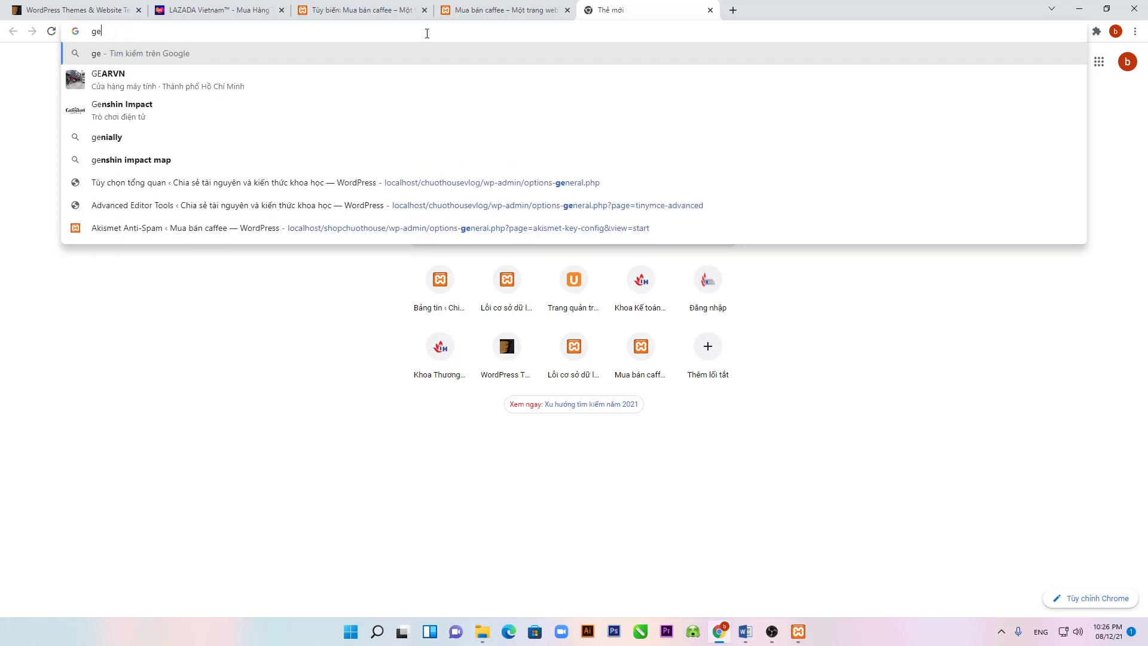
pyautogui.write('ar')
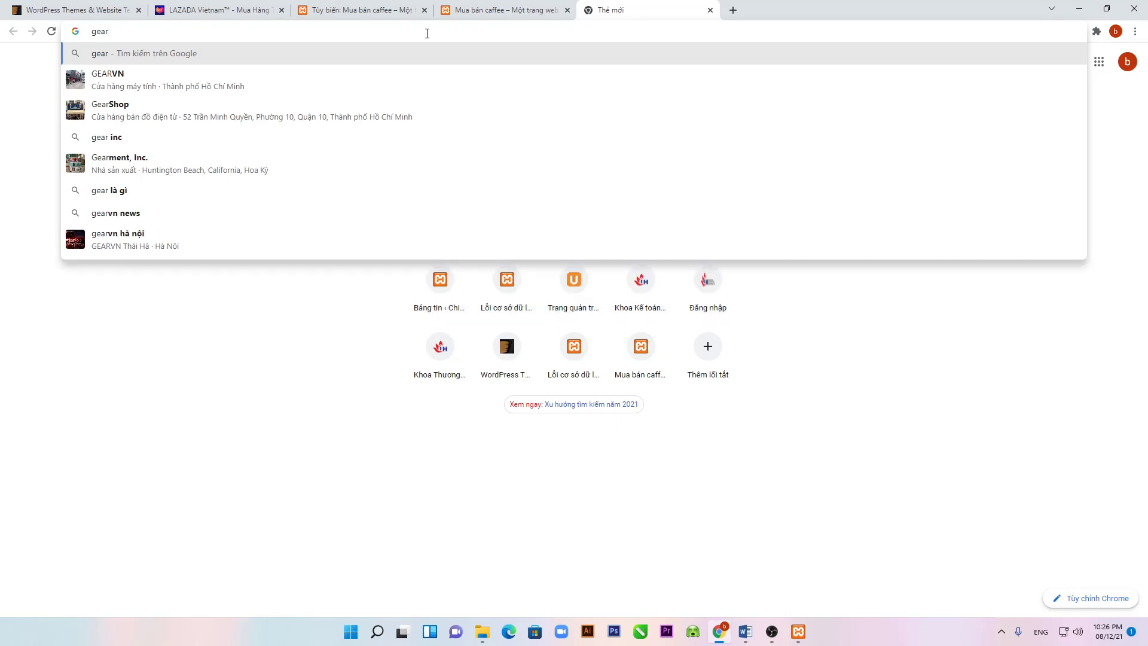
pyautogui.write('vn')
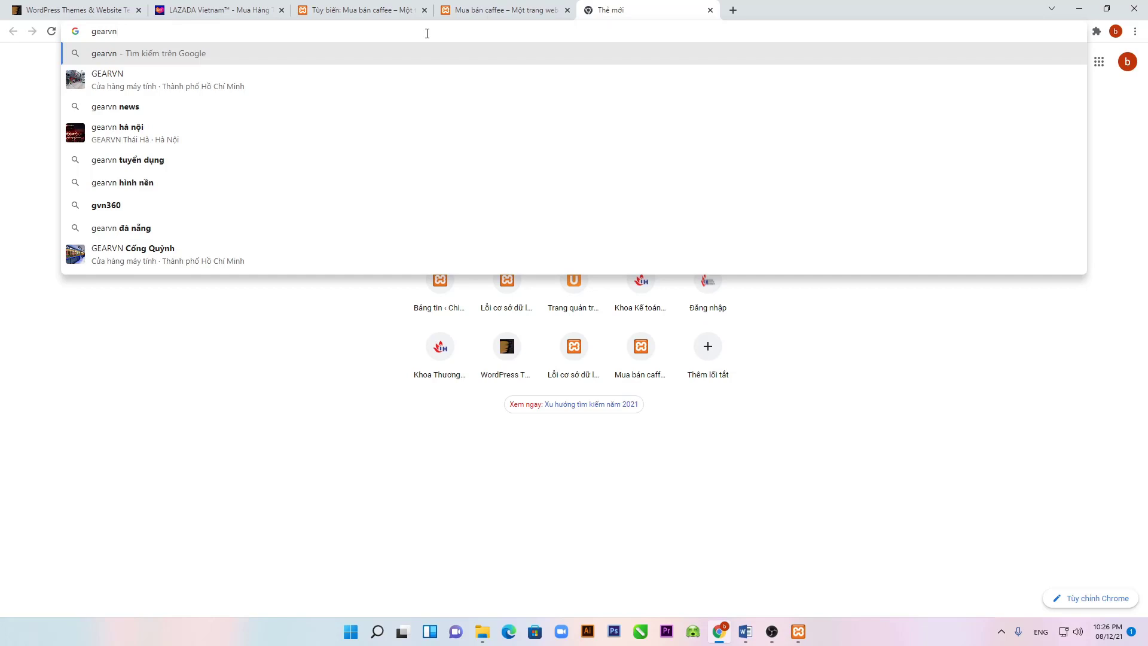
pyautogui.write('.com')
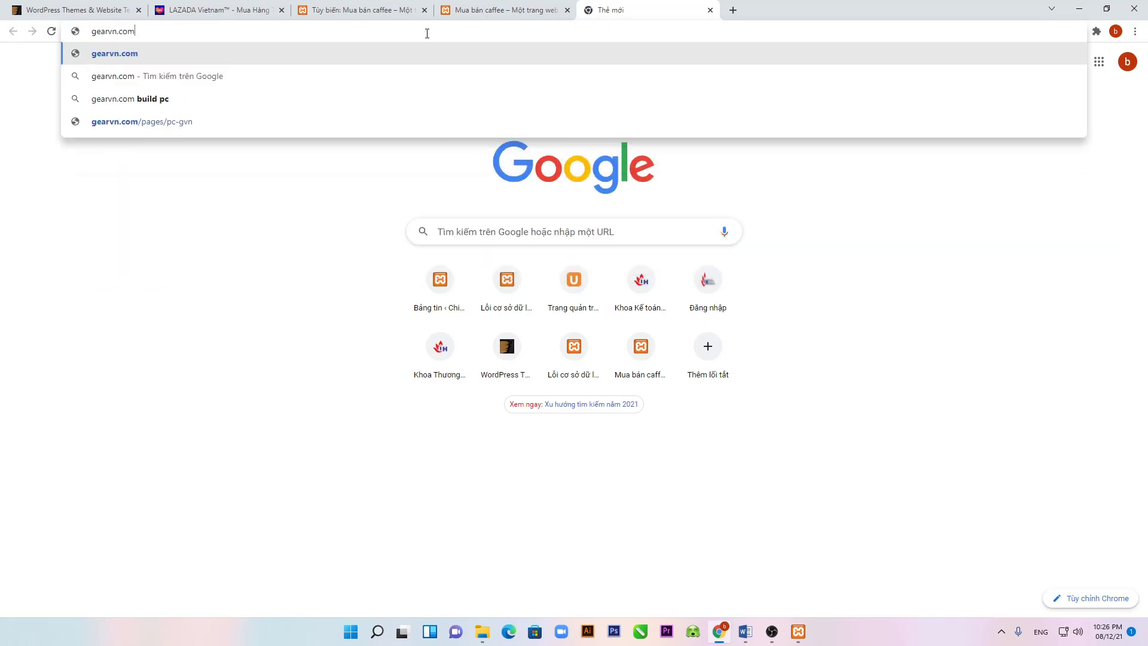
pyautogui.press('Return')
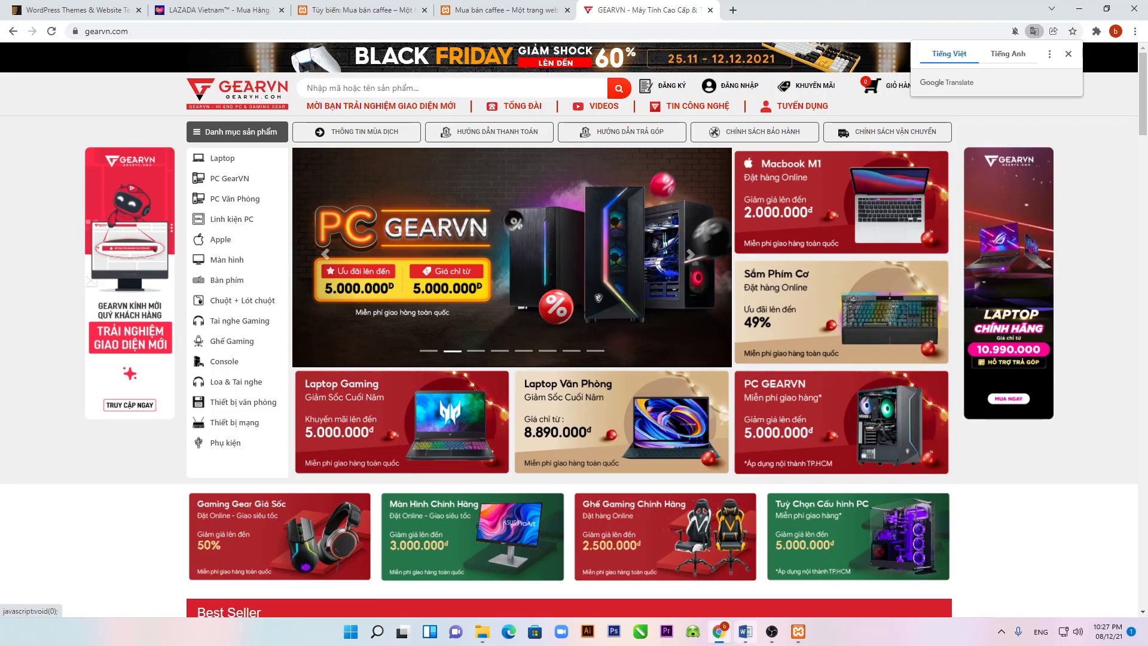
pyautogui.click(743, 637)
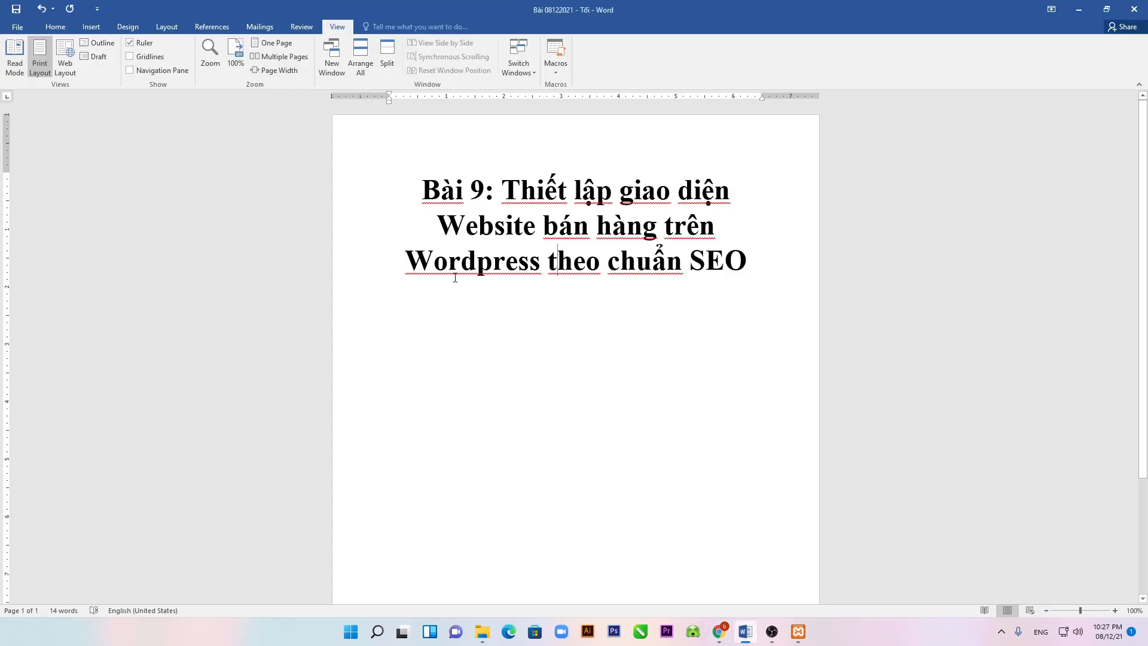